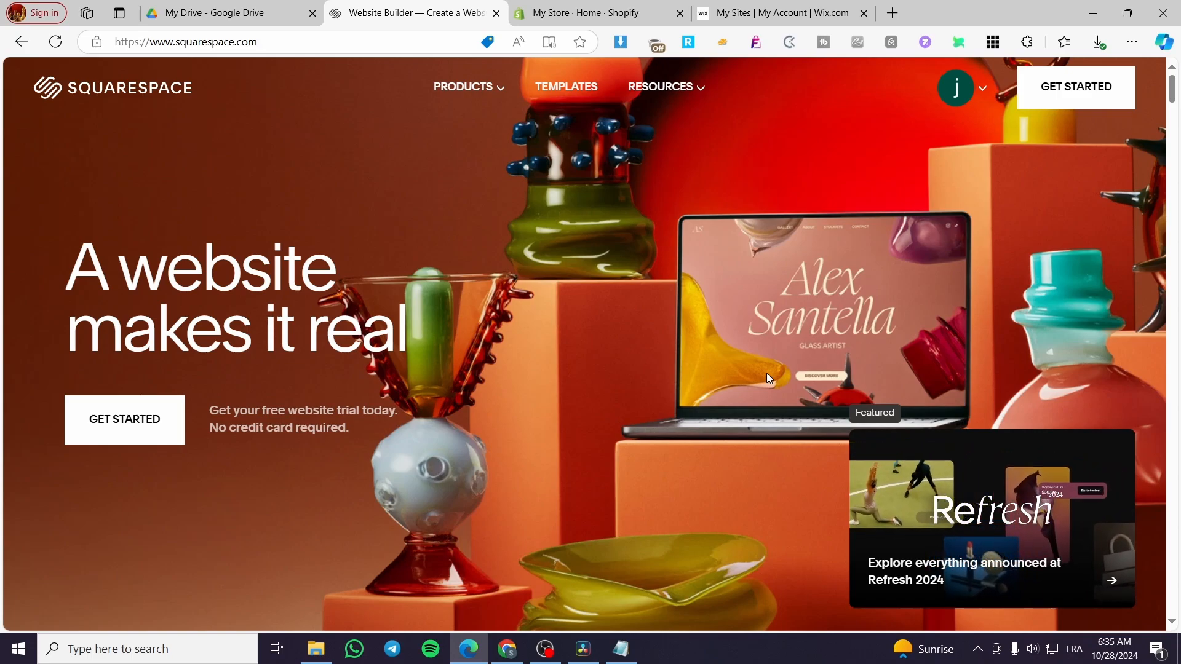
- Go to the Squarespace account dashboard and open the Jackstesting website for editing
{"action": "left_click", "coordinate": [982, 90]}
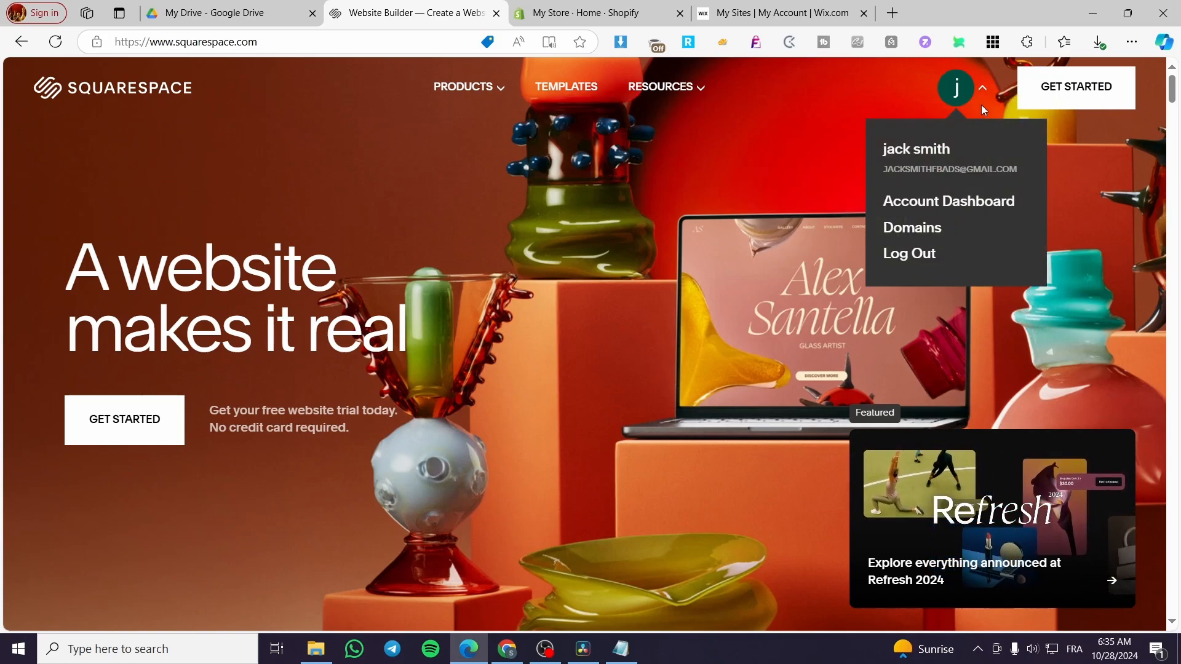
{"action": "left_click", "coordinate": [933, 207]}
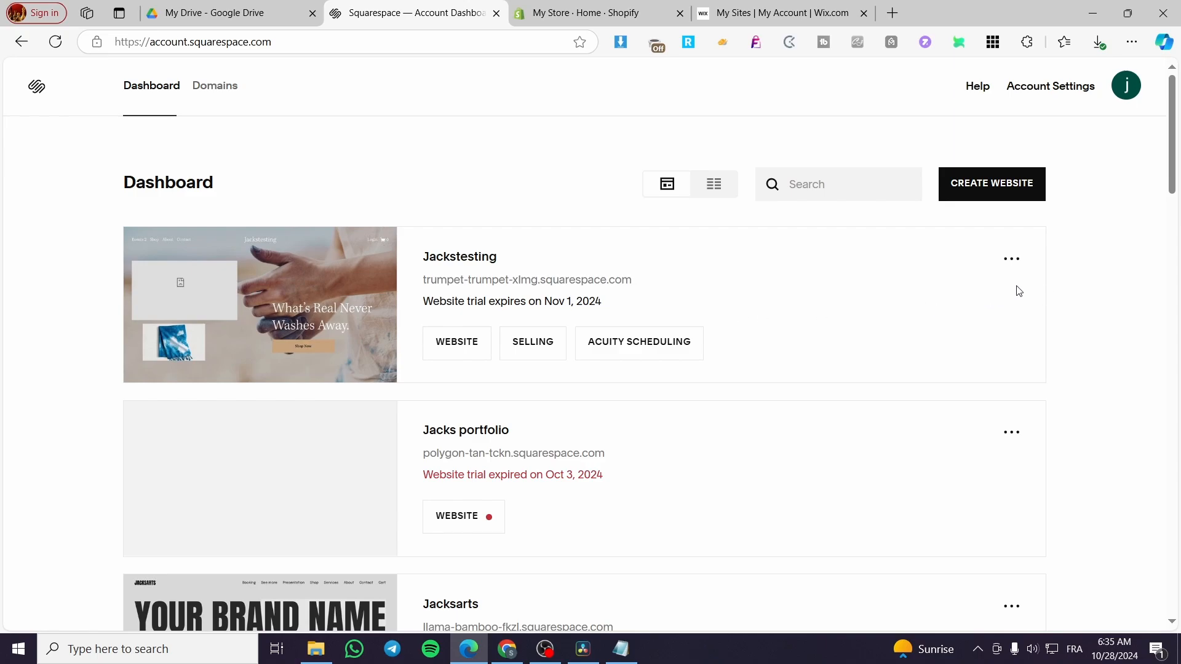
{"action": "mouse_move", "coordinate": [260, 265]}
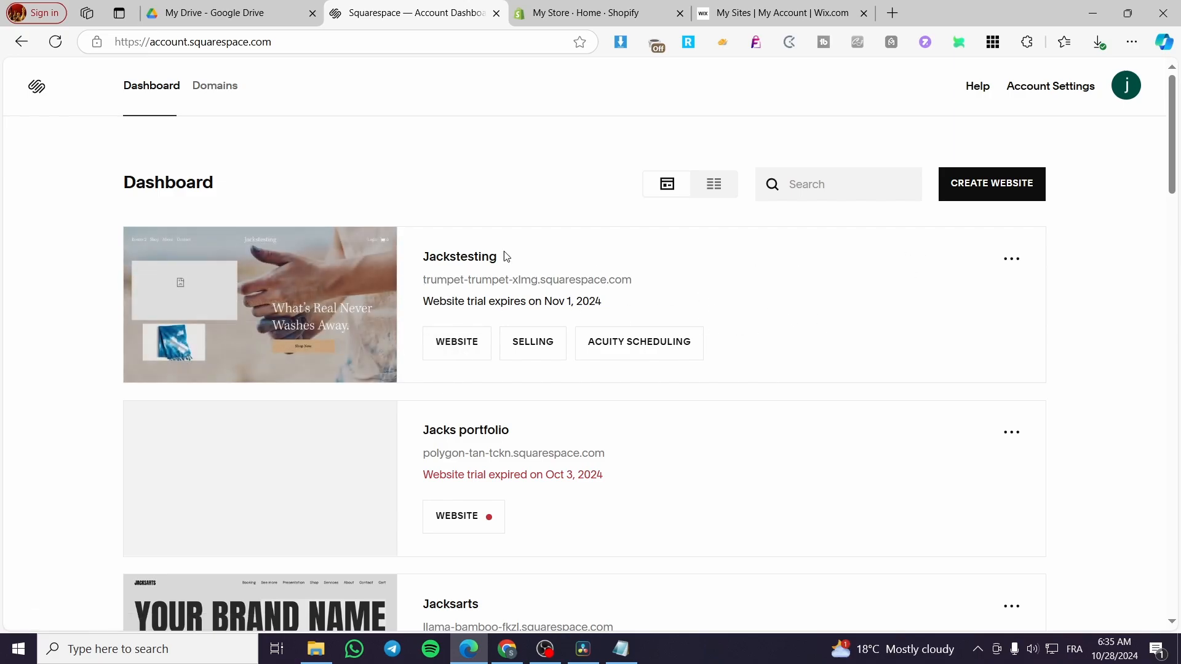
{"action": "left_click", "coordinate": [449, 264]}
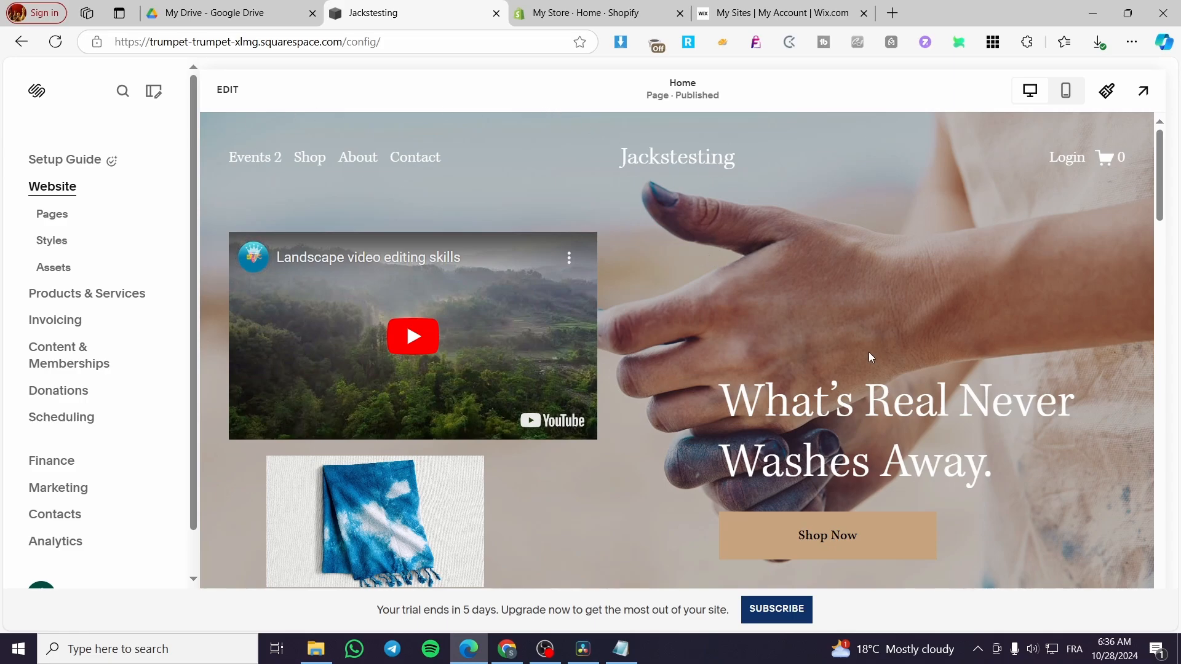
- Switch to the Notepad document and review the dropdown code instructions from the first section
{"action": "left_click", "coordinate": [625, 652]}
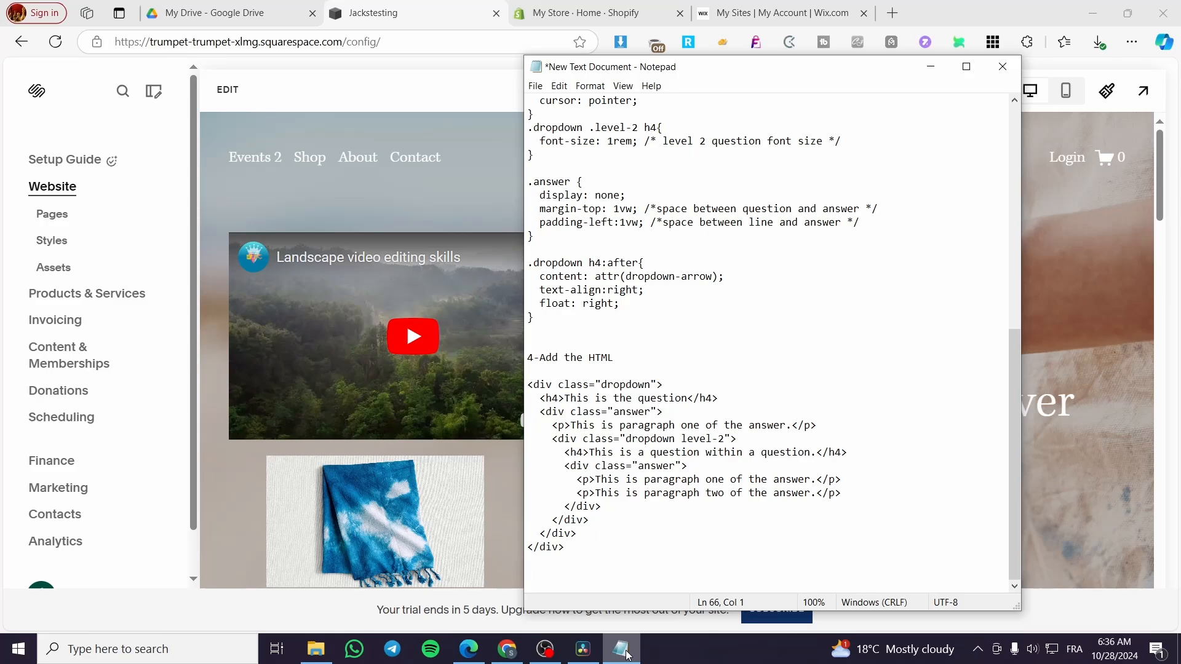
{"action": "scroll", "coordinate": [646, 422], "scroll_direction": "up", "scroll_amount": 11}
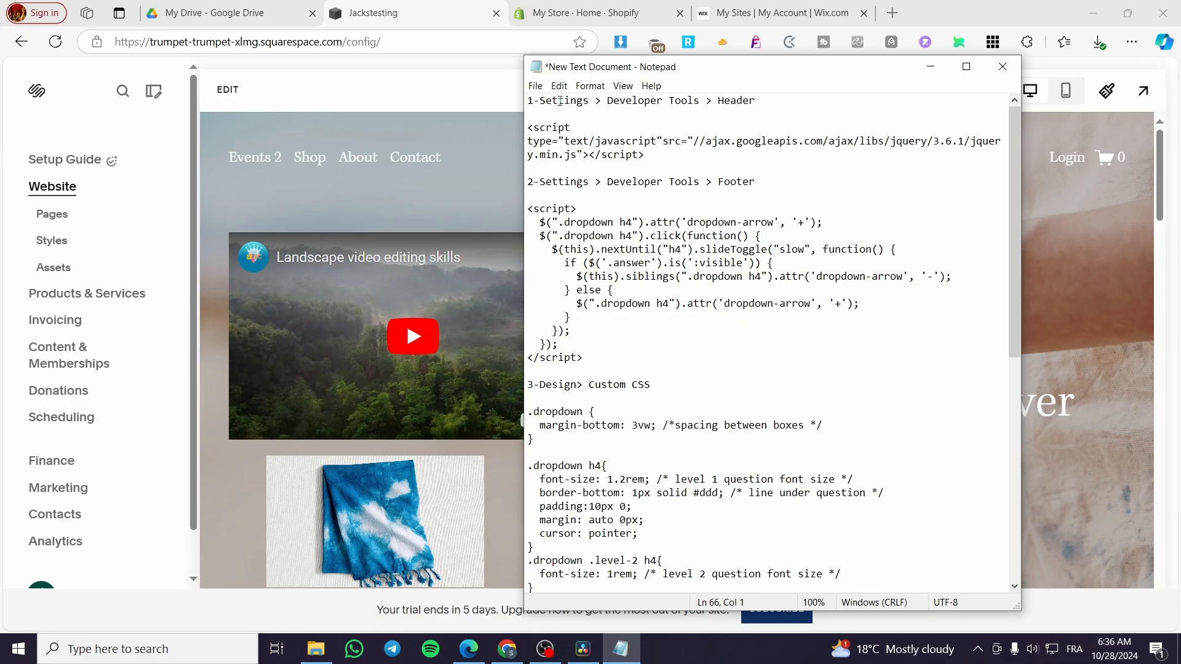
{"action": "left_click_drag", "start_coordinate": [776, 79], "coordinate": [812, 76]}
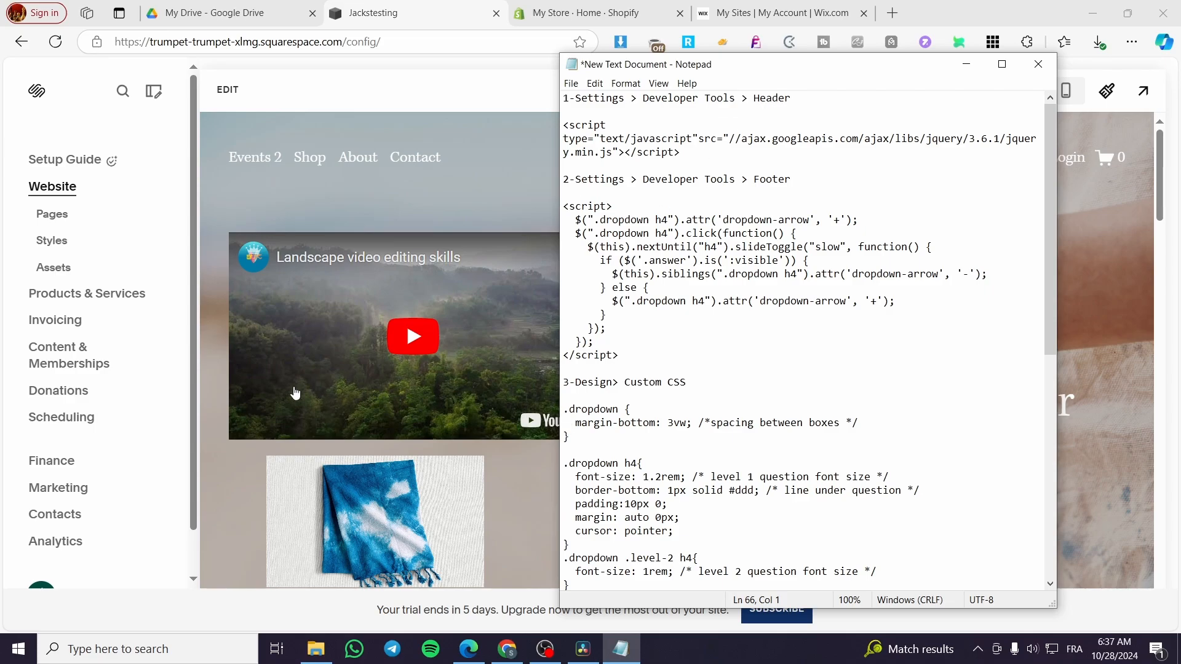
- Return to the Squarespace site, open the Developer Tools section of its settings and examine the available options
{"action": "left_click_drag", "start_coordinate": [193, 386], "coordinate": [201, 452]}
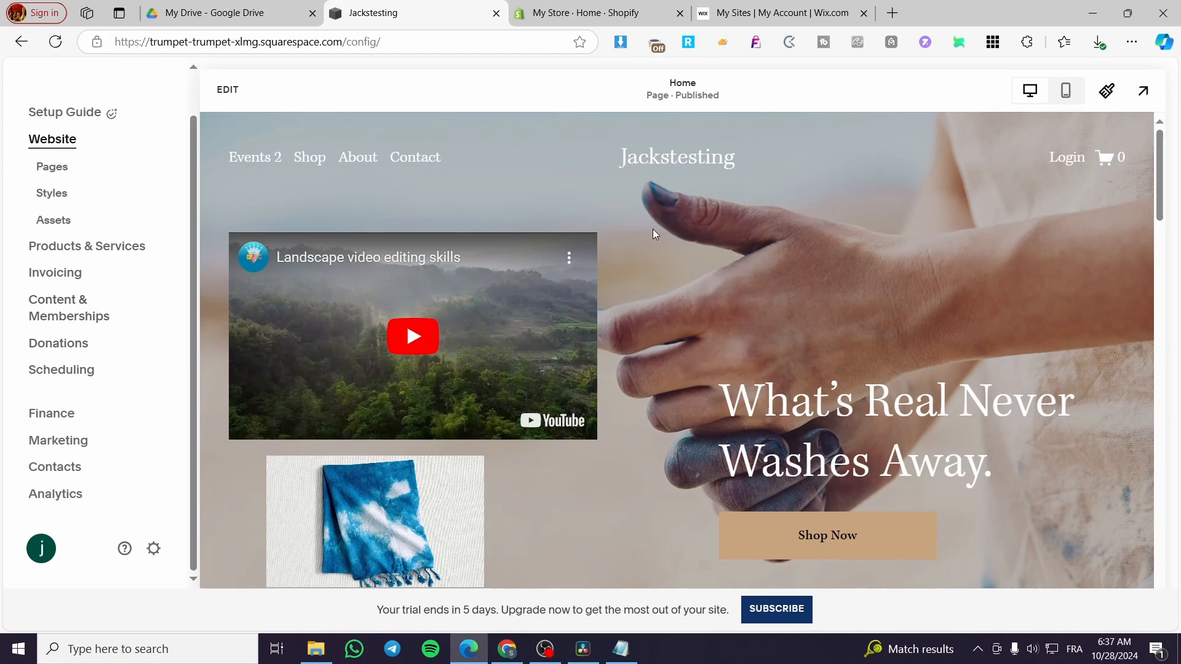
{"action": "left_click", "coordinate": [154, 548]}
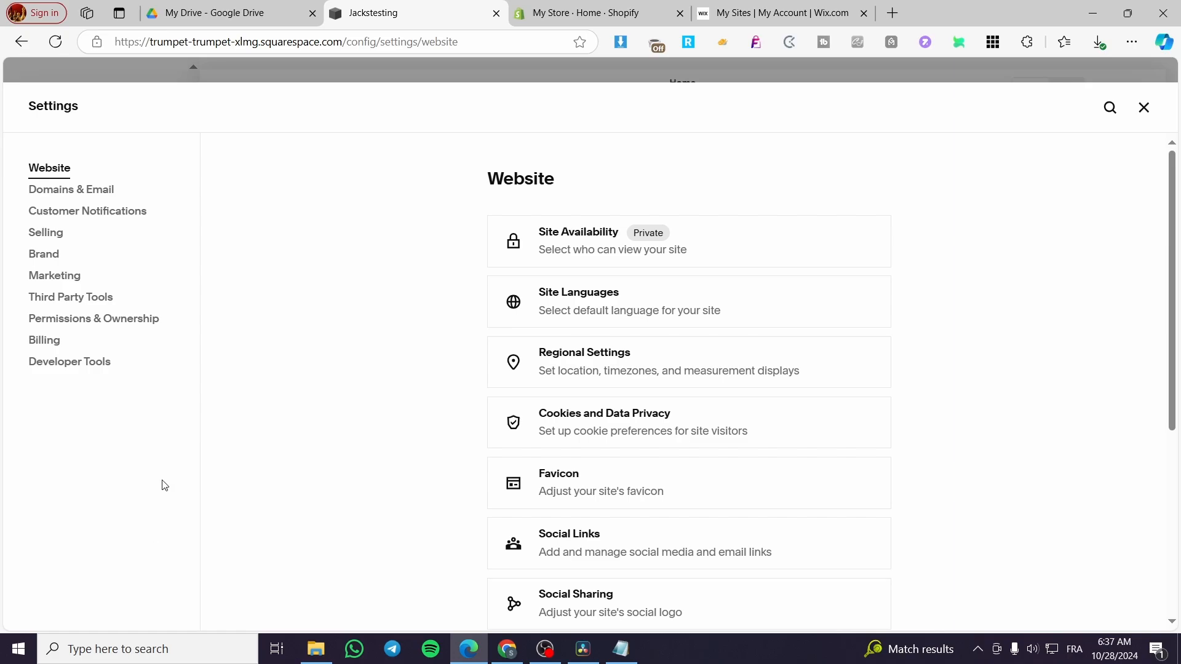
{"action": "left_click", "coordinate": [104, 366]}
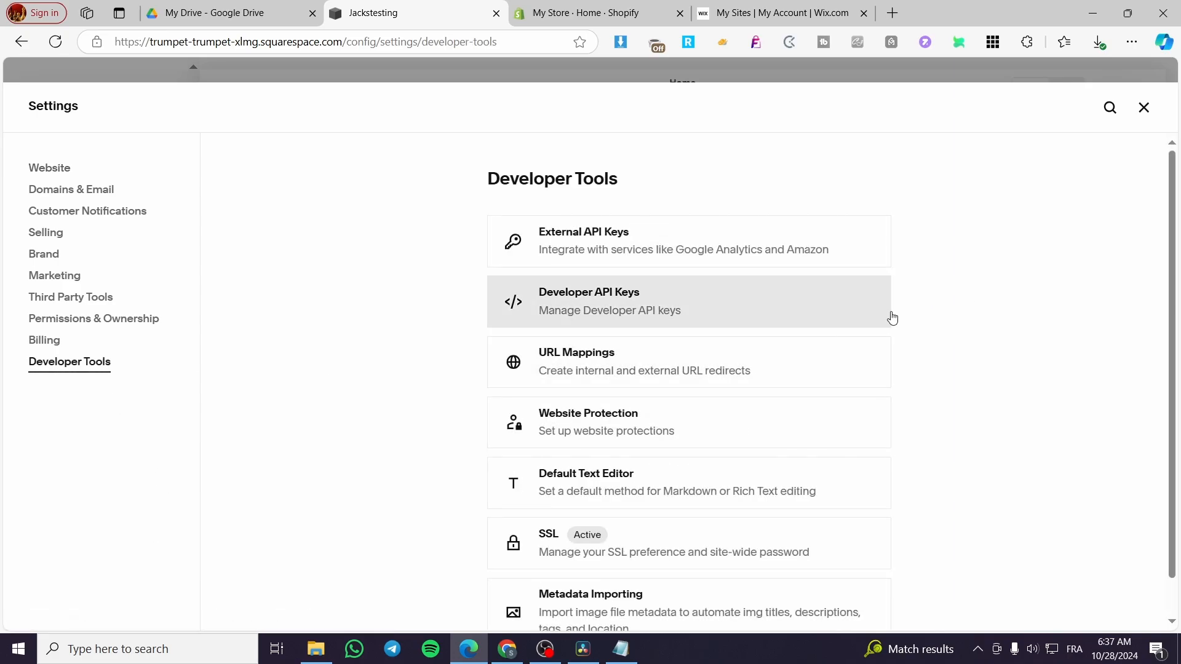
{"action": "scroll", "coordinate": [889, 317], "scroll_direction": "down", "scroll_amount": 1}
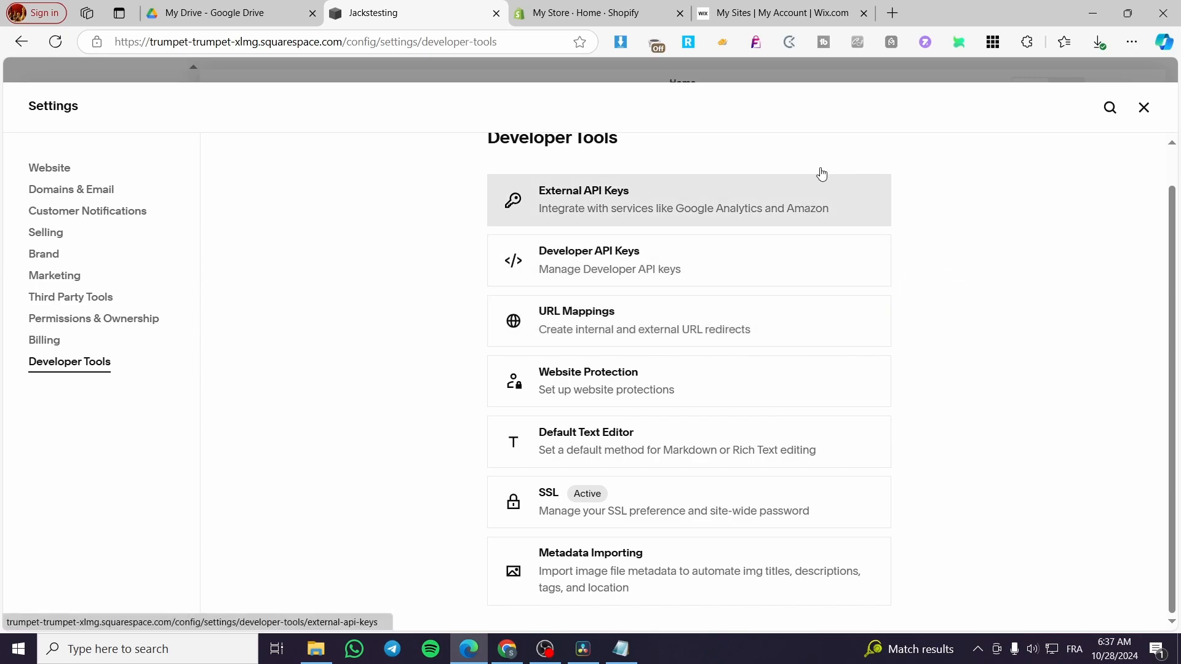
{"action": "scroll", "coordinate": [404, 351], "scroll_direction": "up", "scroll_amount": 1}
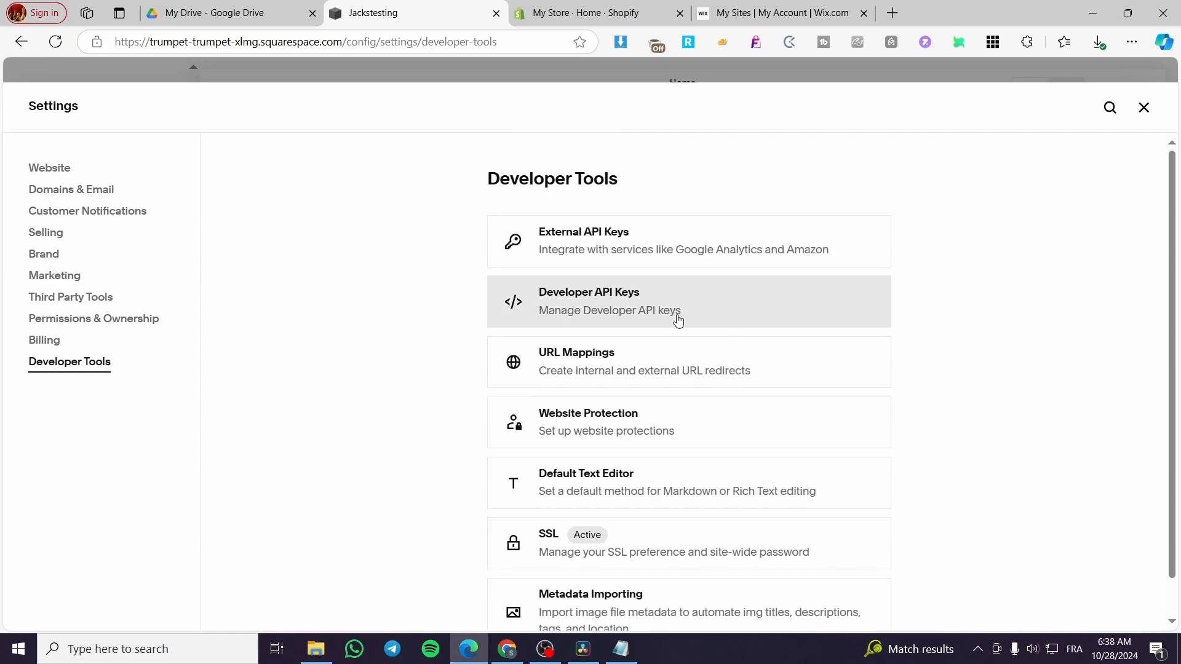
{"action": "scroll", "coordinate": [799, 390], "scroll_direction": "down", "scroll_amount": 1}
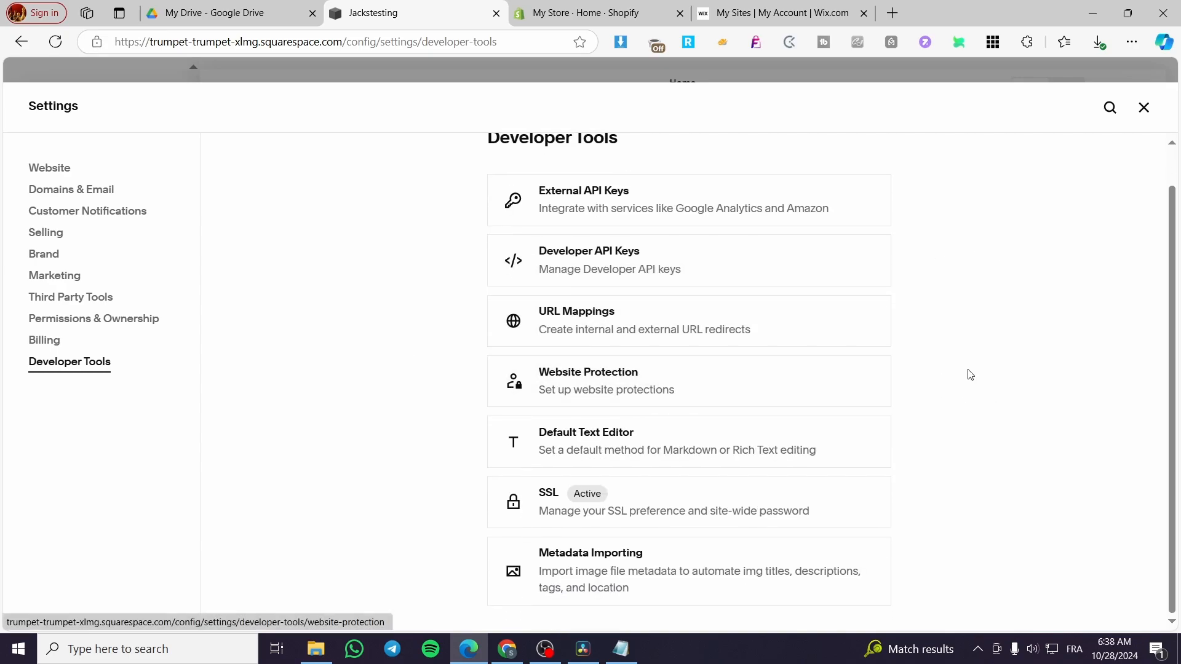
{"action": "scroll", "coordinate": [385, 293], "scroll_direction": "up", "scroll_amount": 2}
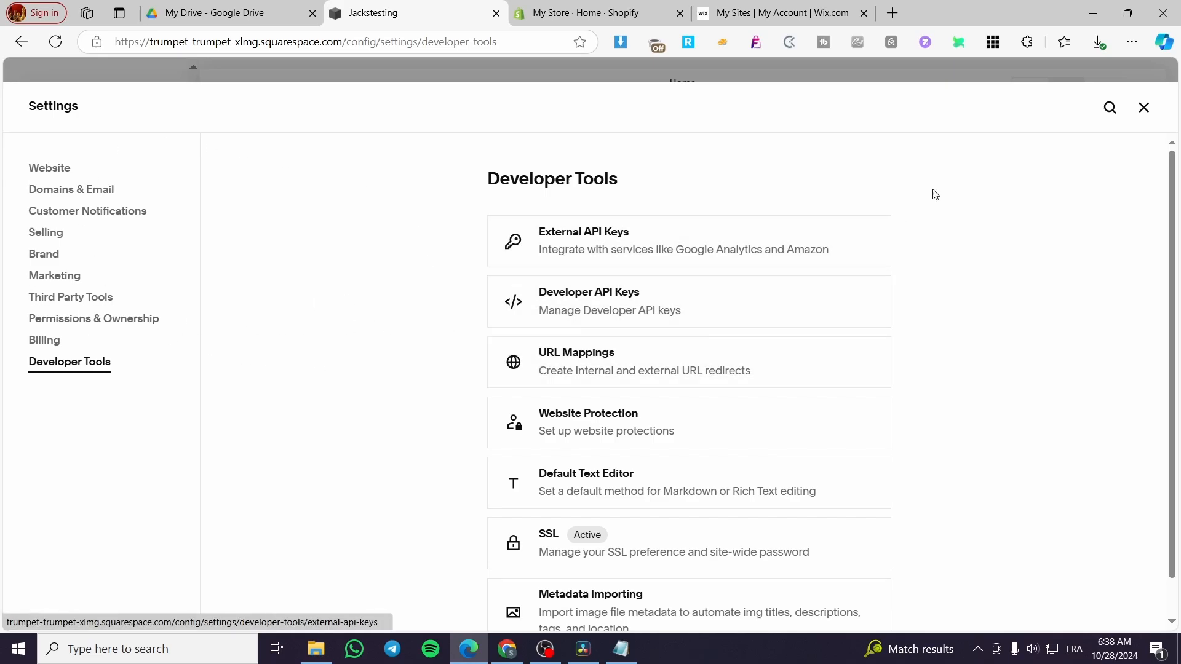
- Search the site settings for "code" and open Code Injection
{"action": "left_click", "coordinate": [1110, 108]}
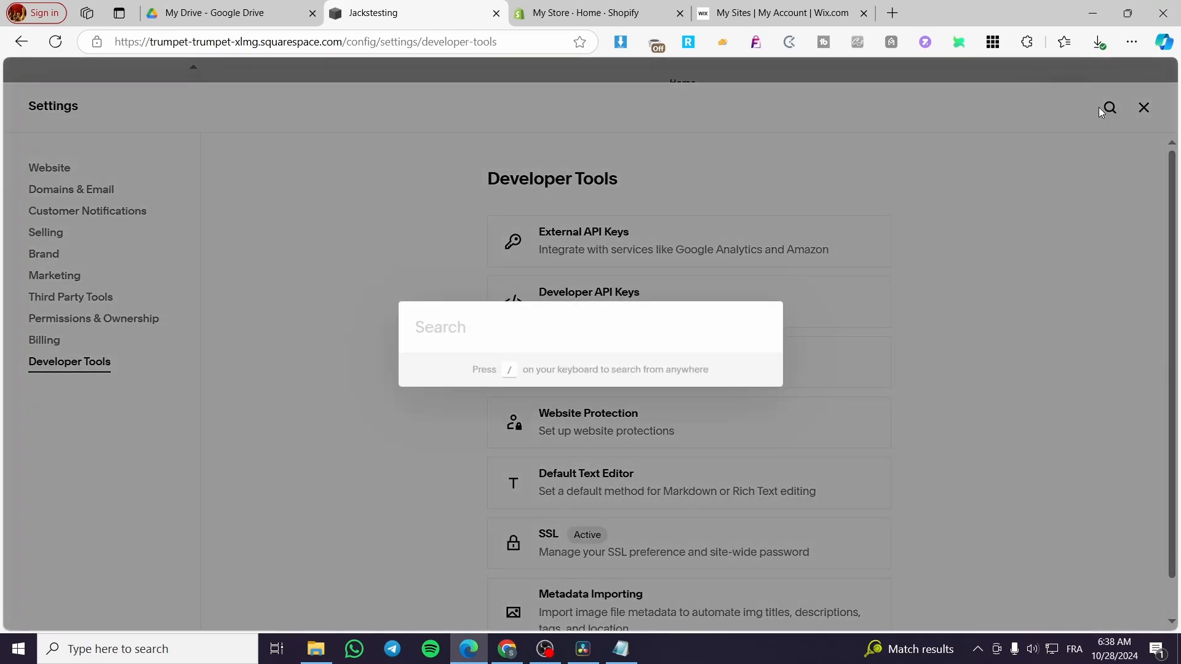
{"action": "left_click", "coordinate": [937, 373]}
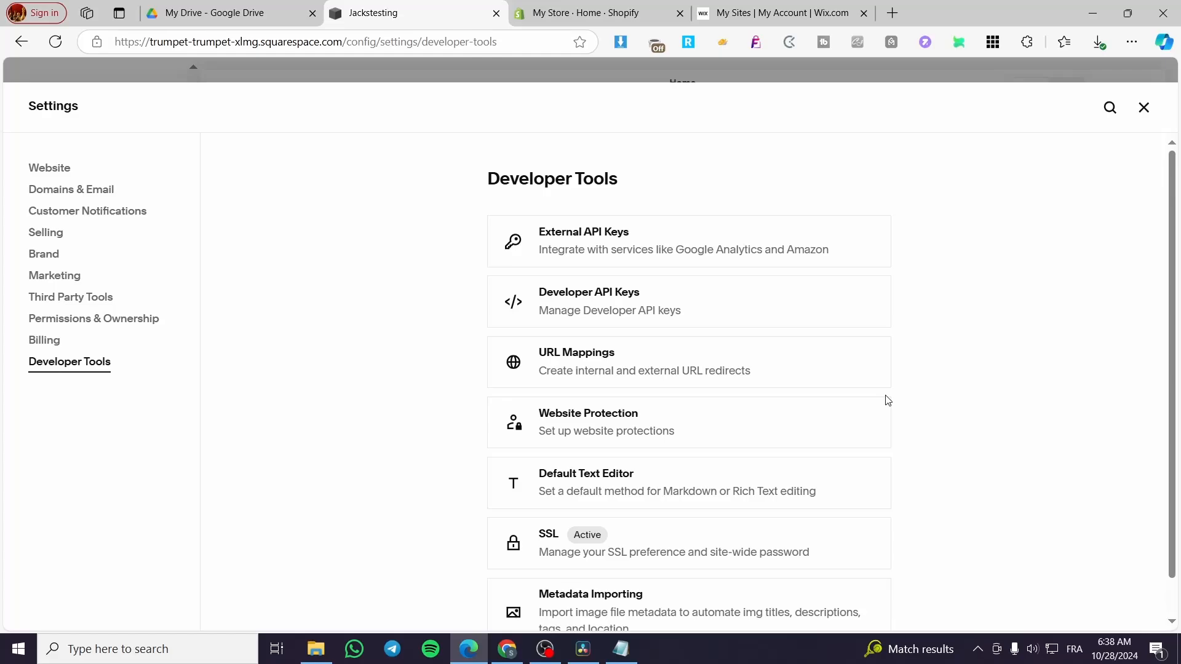
{"action": "key", "text": "Tab"}
{"action": "left_click", "coordinate": [1110, 108]}
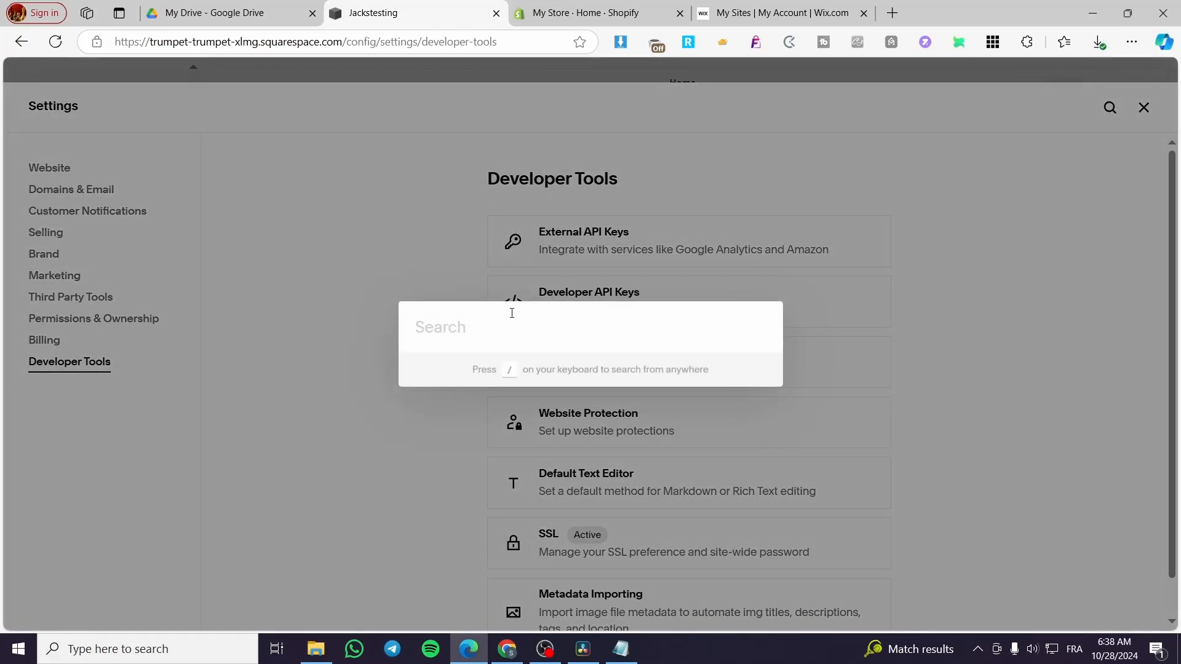
{"action": "type", "text": "code"}
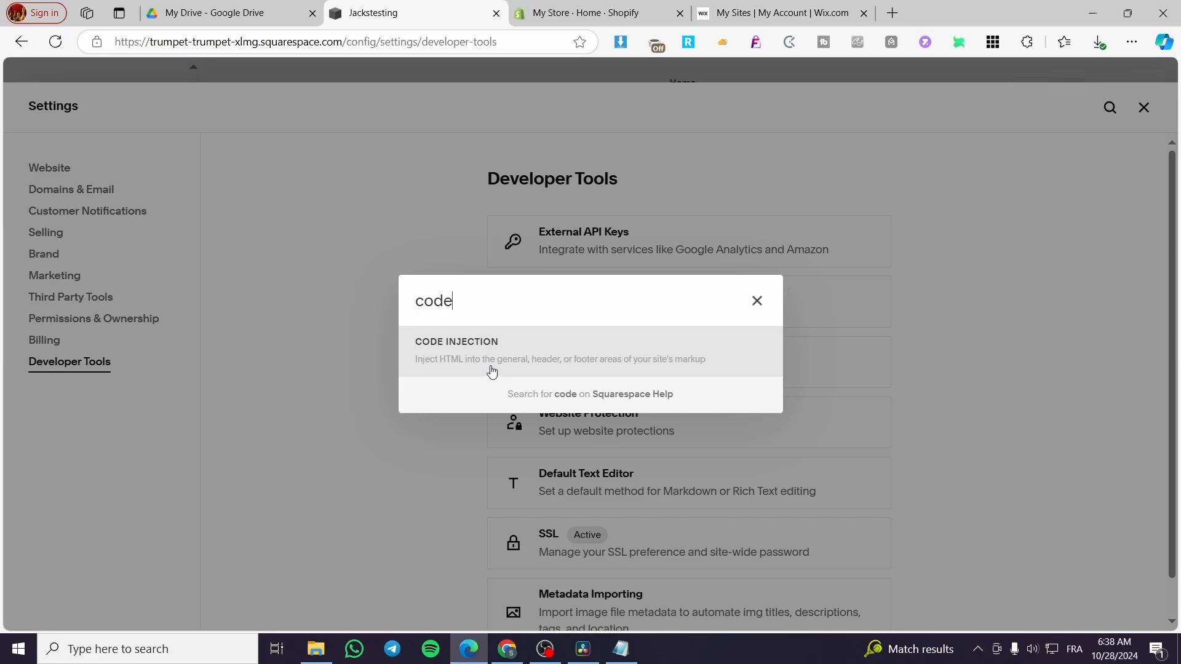
{"action": "left_click", "coordinate": [641, 355]}
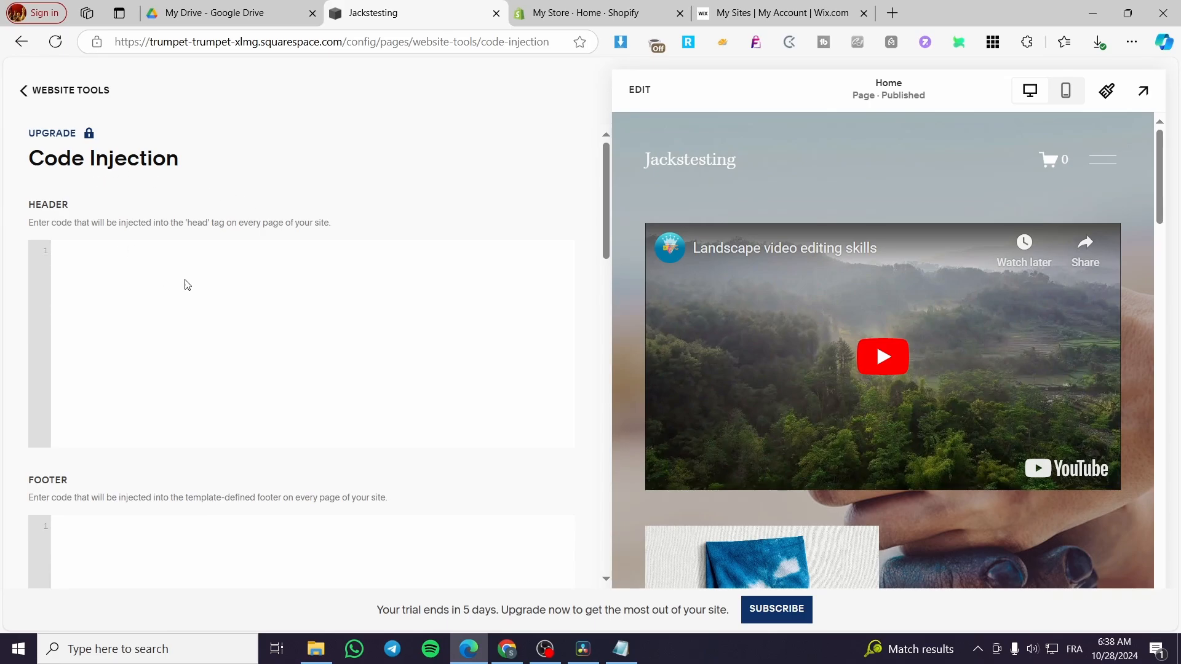
- Copy the jQuery 3.6.1 script tag from the Notepad document into the Header code injection field
{"action": "scroll", "coordinate": [178, 283], "scroll_direction": "down", "scroll_amount": 10}
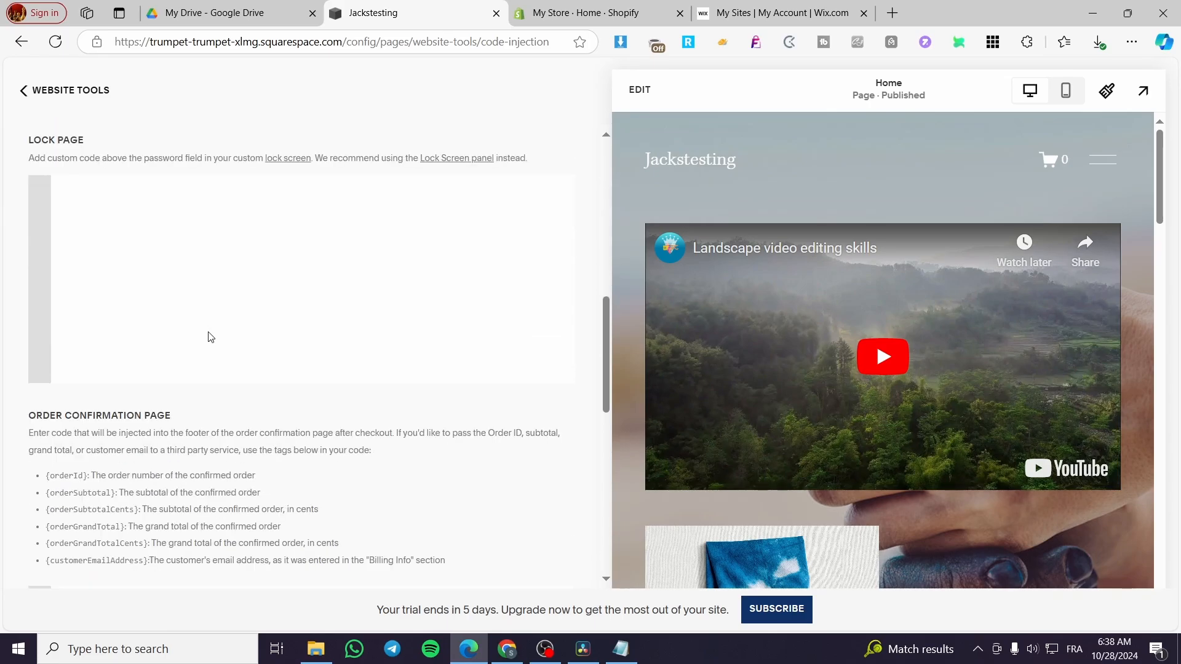
{"action": "scroll", "coordinate": [211, 337], "scroll_direction": "up", "scroll_amount": 10}
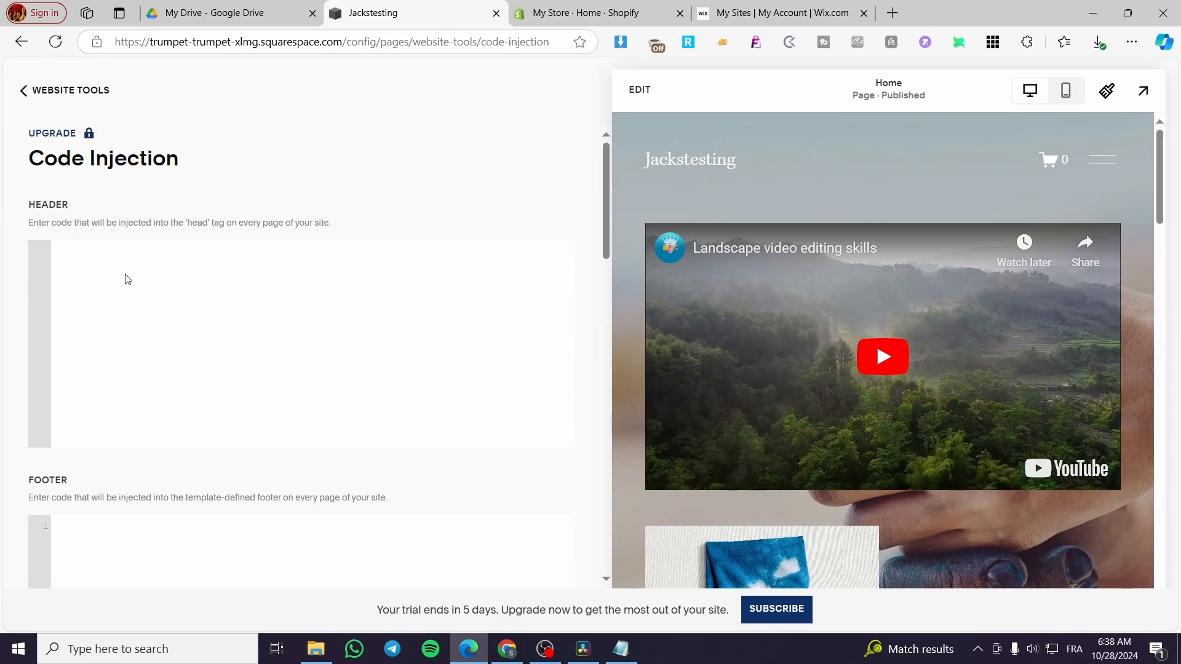
{"action": "scroll", "coordinate": [179, 326], "scroll_direction": "down", "scroll_amount": 6}
{"action": "scroll", "coordinate": [182, 324], "scroll_direction": "up", "scroll_amount": 6}
{"action": "scroll", "coordinate": [93, 431], "scroll_direction": "down", "scroll_amount": 2}
{"action": "scroll", "coordinate": [152, 284], "scroll_direction": "up", "scroll_amount": 2}
{"action": "left_click", "coordinate": [634, 652]}
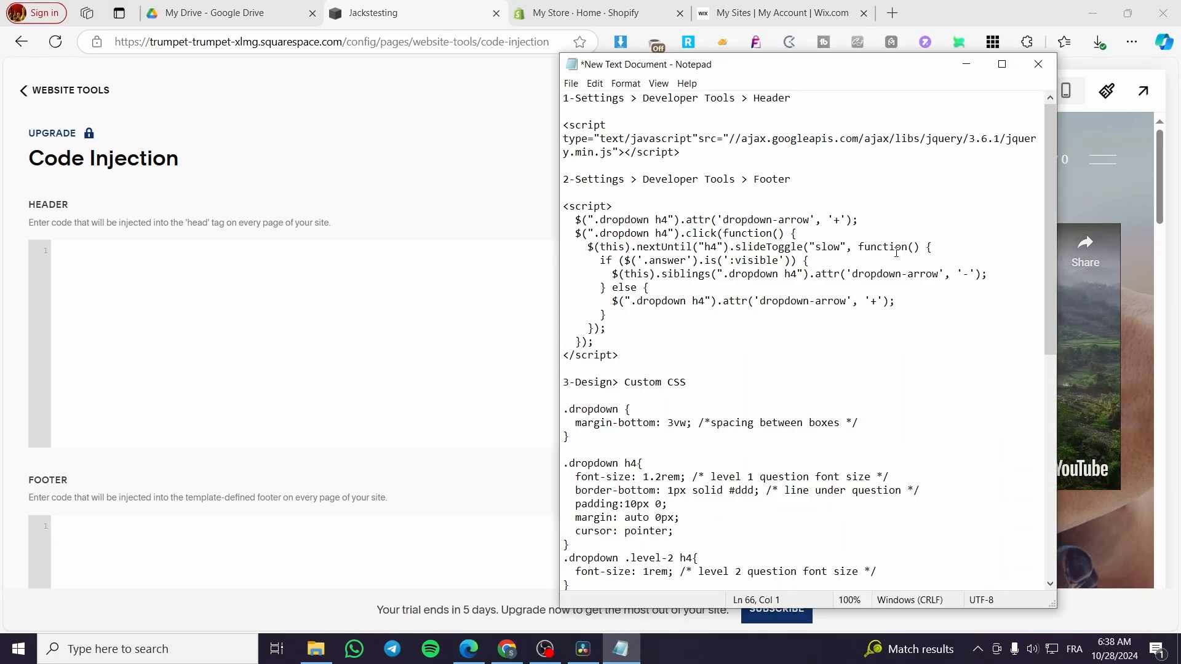
{"action": "left_click_drag", "start_coordinate": [563, 126], "coordinate": [679, 154]}
{"action": "right_click", "coordinate": [581, 132]}
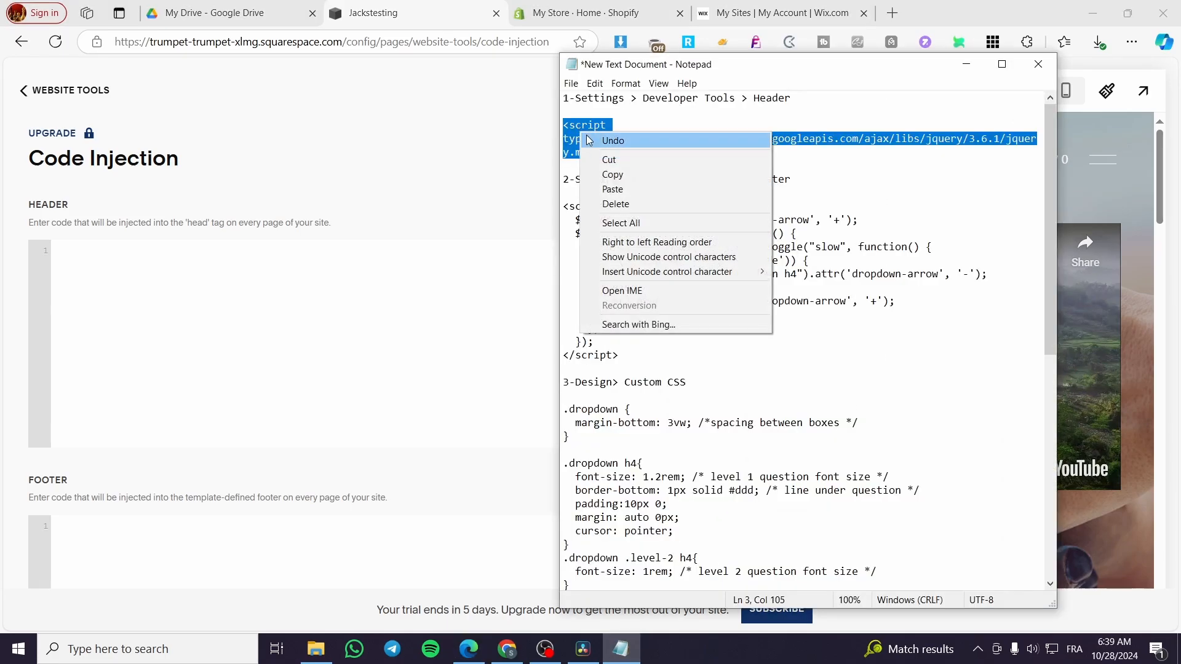
{"action": "left_click", "coordinate": [628, 173]}
{"action": "left_click", "coordinate": [281, 354]}
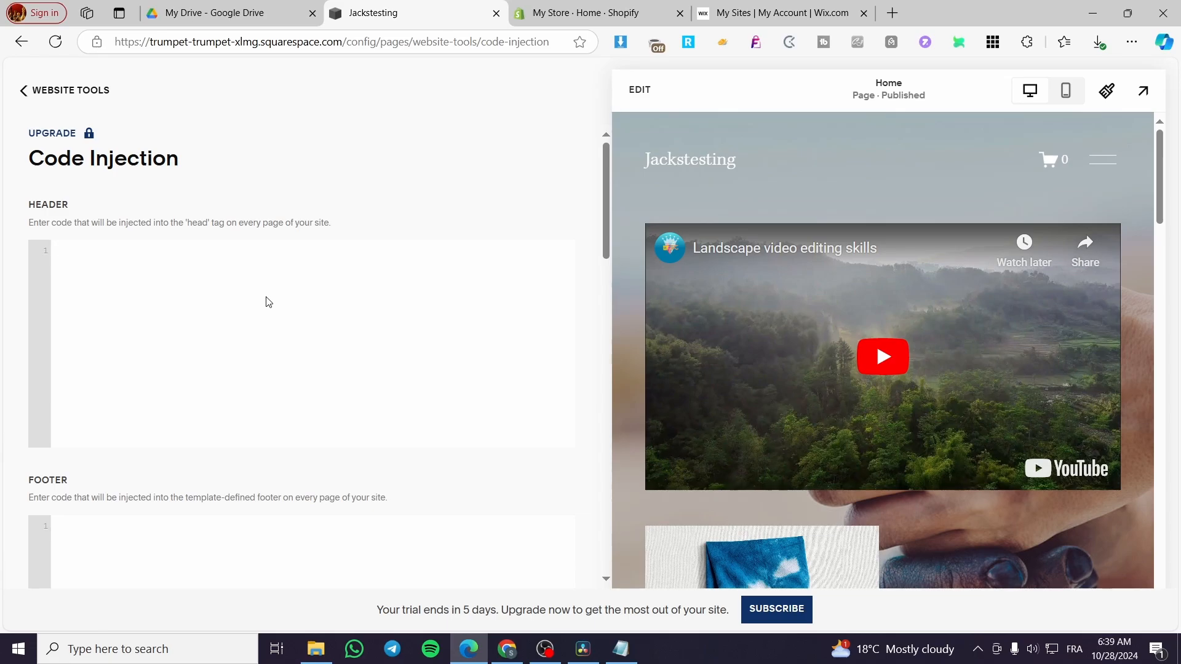
{"action": "key", "text": "ctrl+v"}
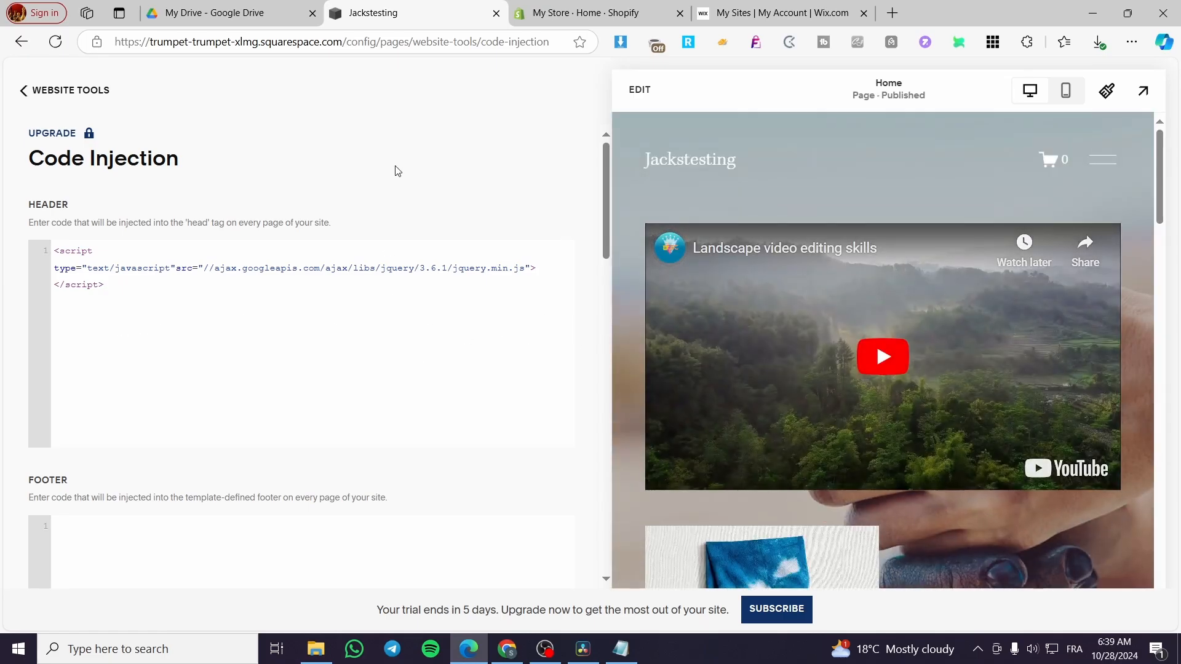
- Copy the dropdown toggle script from section 2 of the Notepad document into the Footer code injection field
{"action": "scroll", "coordinate": [397, 172], "scroll_direction": "down", "scroll_amount": 1}
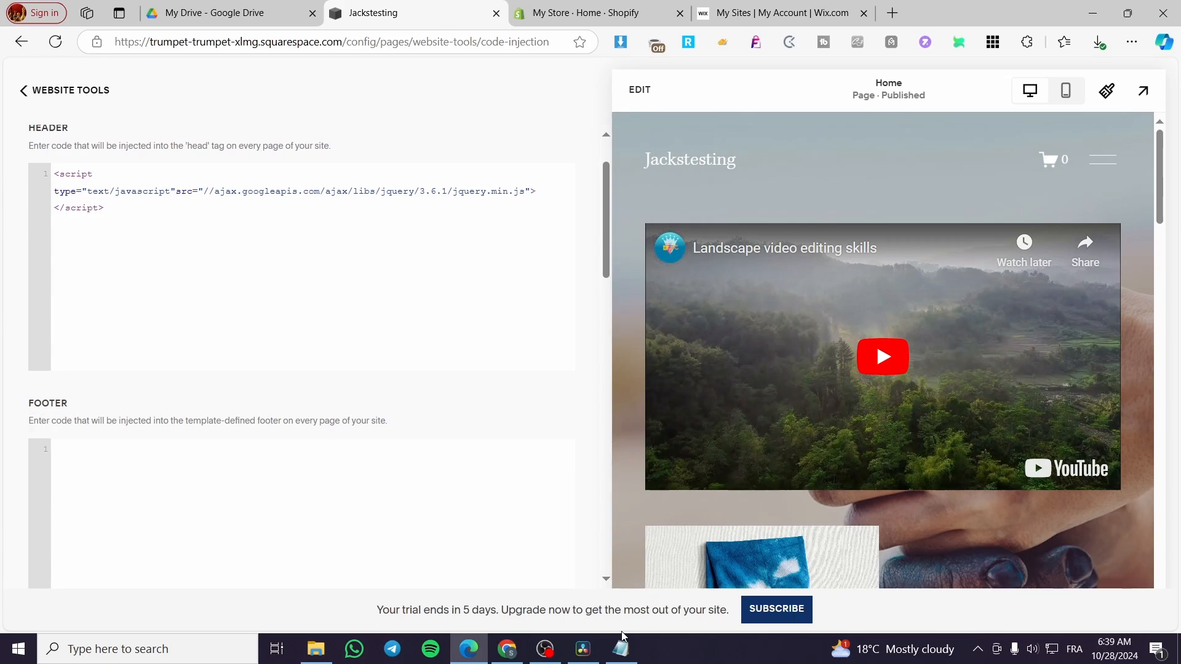
{"action": "left_click", "coordinate": [620, 649]}
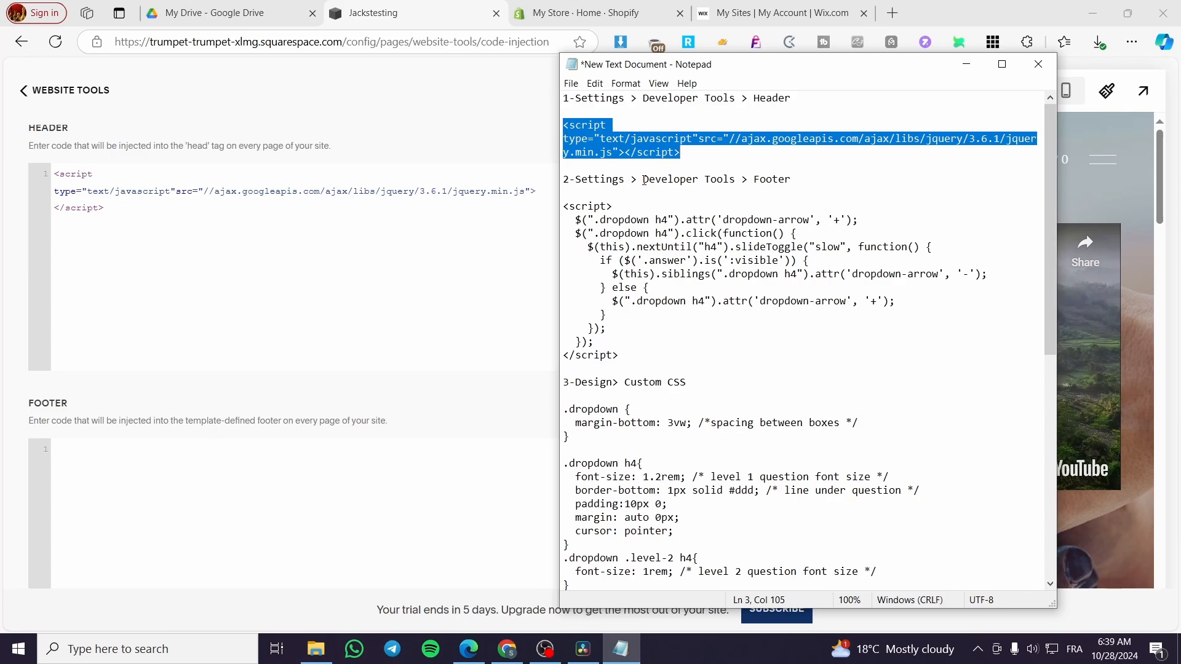
{"action": "left_click", "coordinate": [601, 180]}
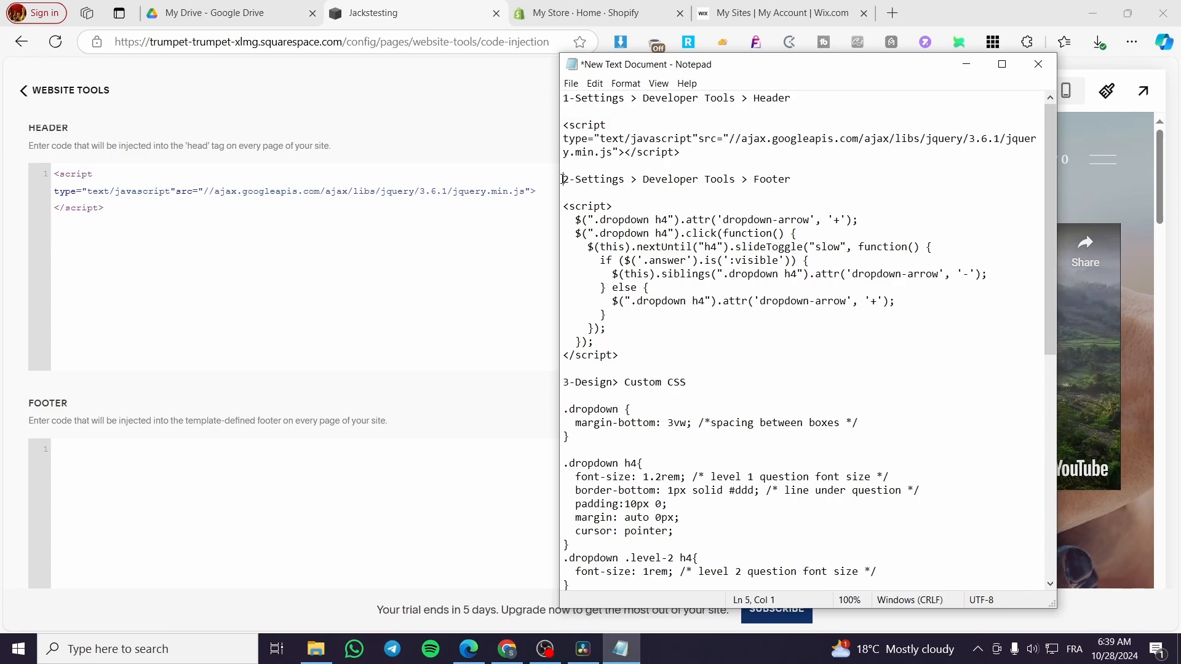
{"action": "left_click_drag", "start_coordinate": [562, 179], "coordinate": [796, 181]}
{"action": "left_click", "coordinate": [638, 210]}
{"action": "left_click_drag", "start_coordinate": [564, 207], "coordinate": [620, 355]}
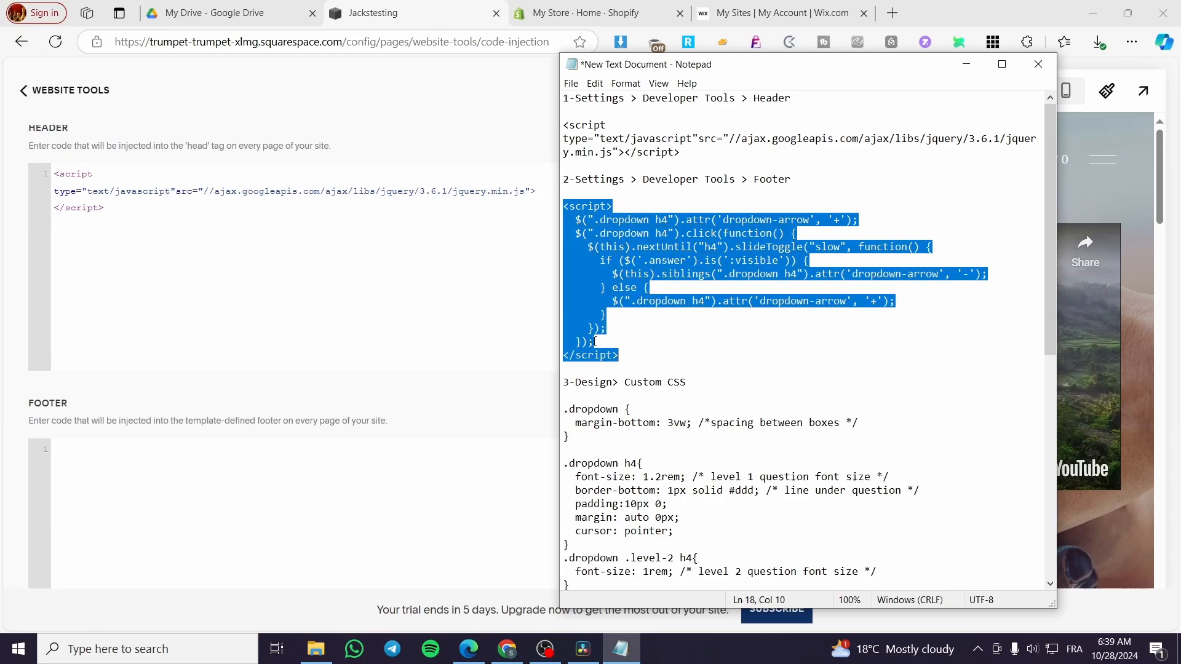
{"action": "right_click", "coordinate": [620, 257]}
{"action": "left_click", "coordinate": [685, 301]}
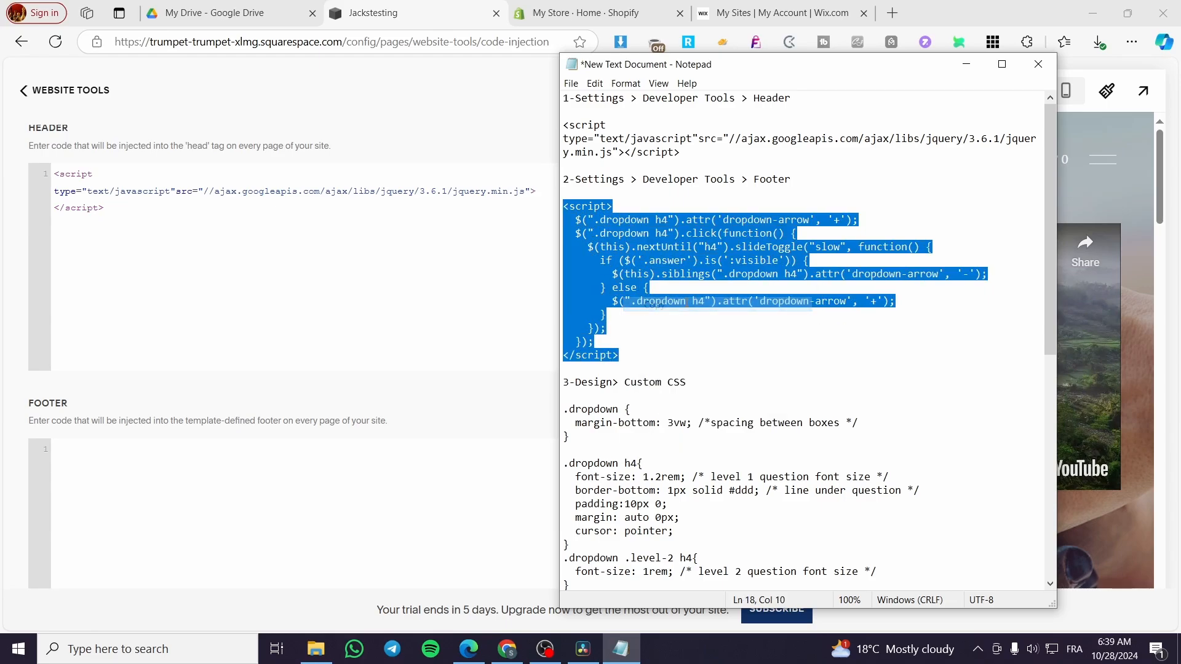
{"action": "left_click", "coordinate": [203, 481]}
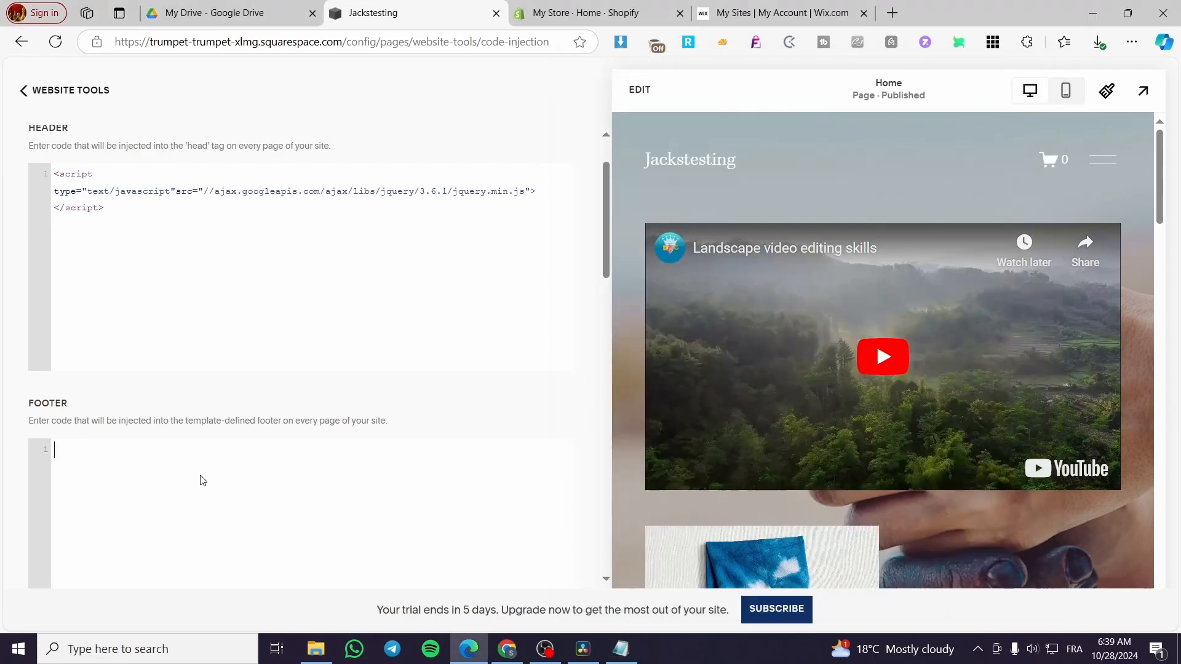
{"action": "scroll", "coordinate": [239, 448], "scroll_direction": "down", "scroll_amount": 3}
{"action": "scroll", "coordinate": [185, 442], "scroll_direction": "up", "scroll_amount": 1}
{"action": "key", "text": "ctrl+v"}
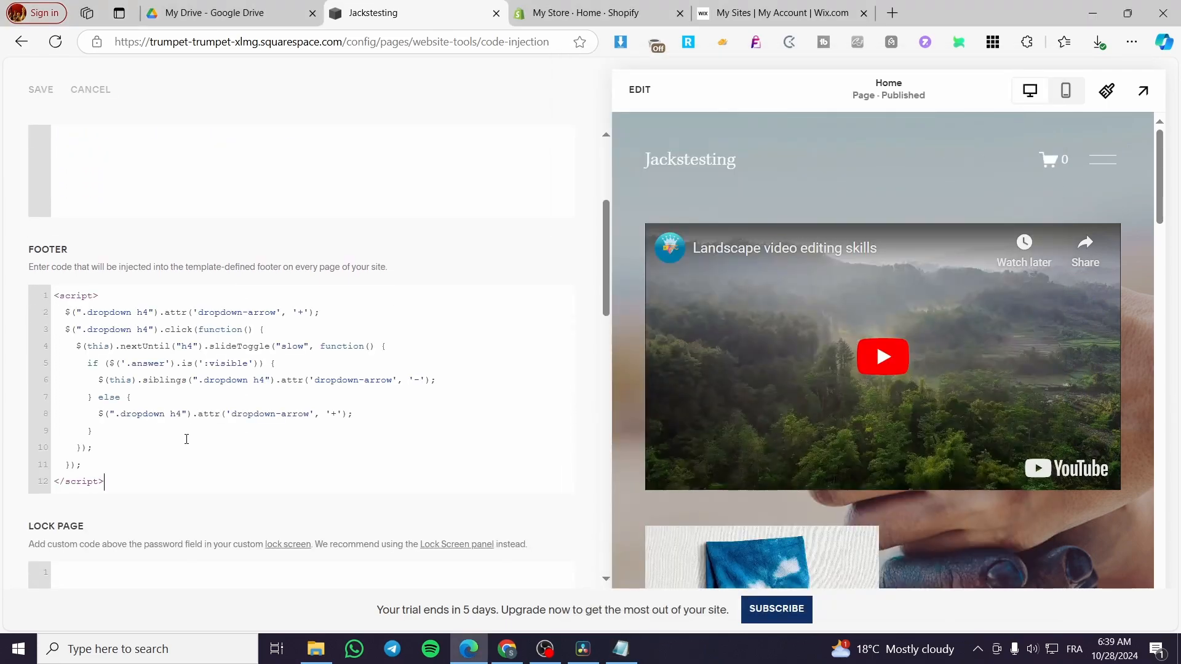
- Save the header and footer code injection and go back to Website Tools
{"action": "scroll", "coordinate": [186, 438], "scroll_direction": "up", "scroll_amount": 4}
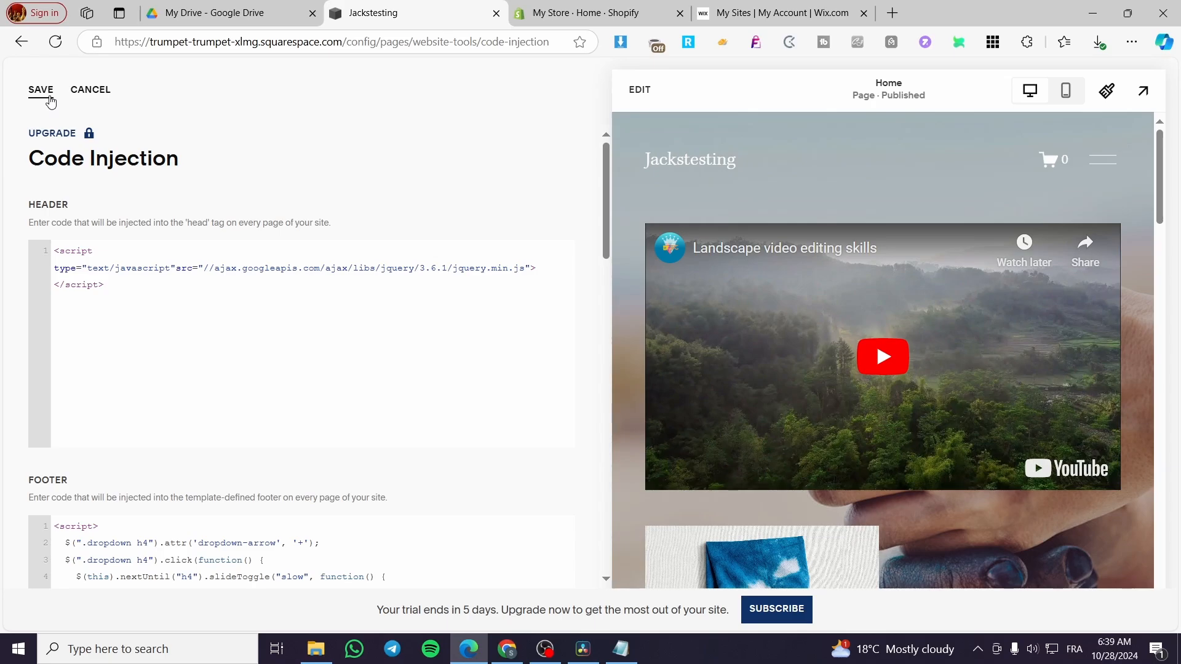
{"action": "left_click", "coordinate": [50, 97]}
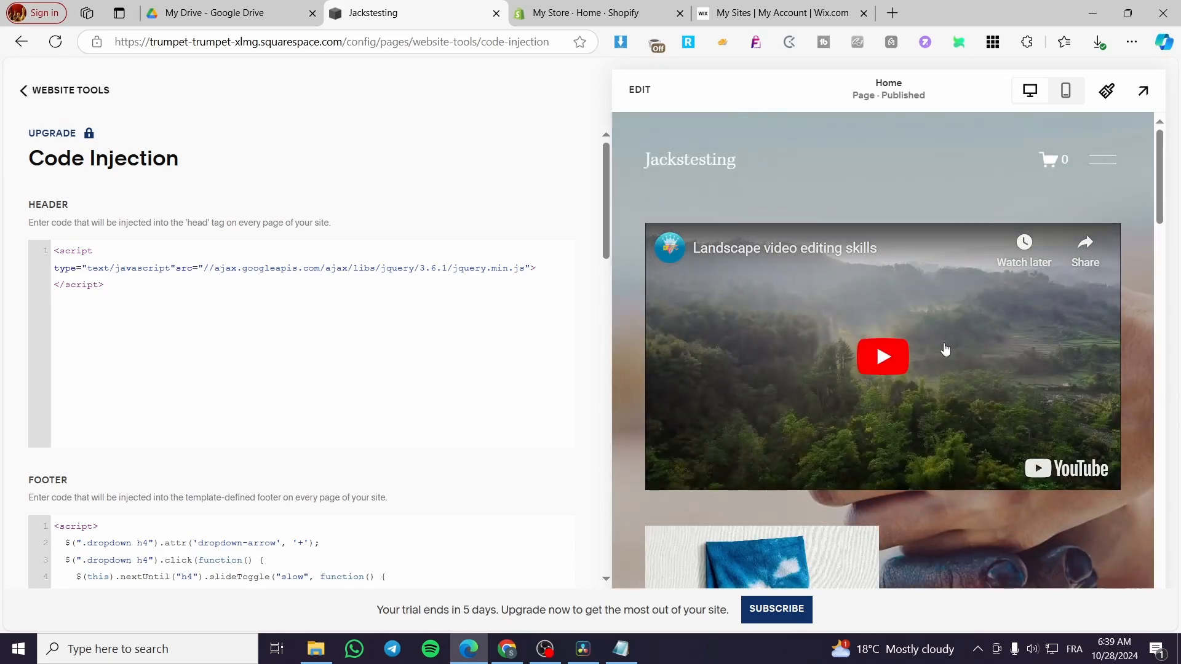
{"action": "left_click", "coordinate": [41, 93]}
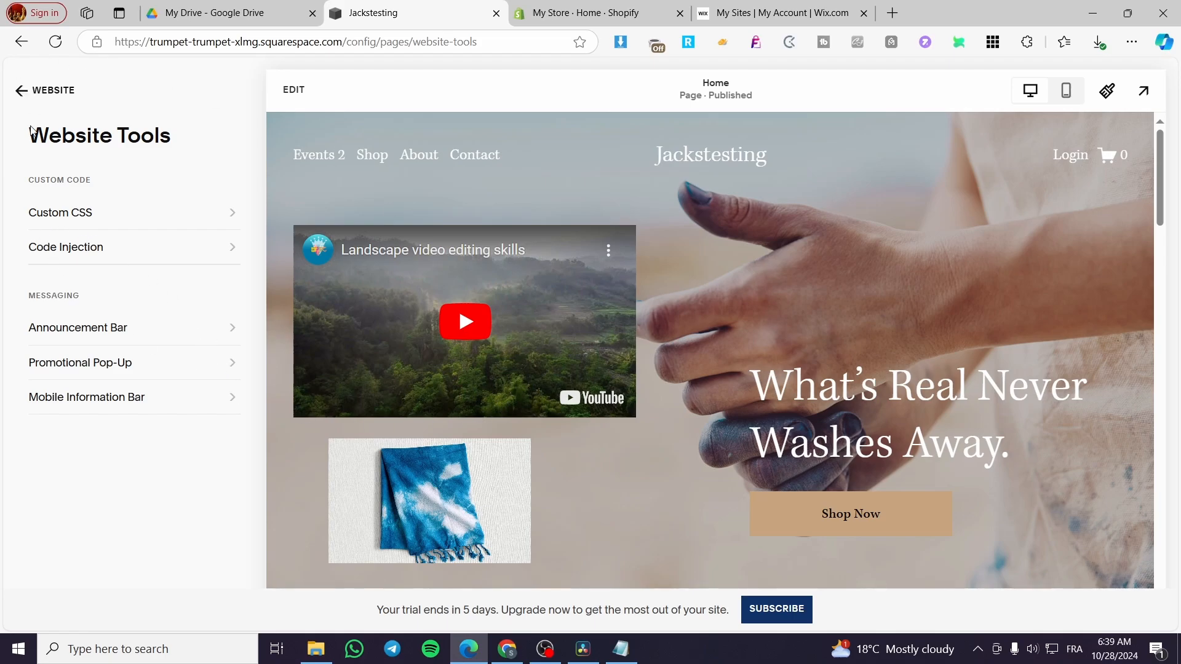
{"action": "left_click", "coordinate": [36, 91]}
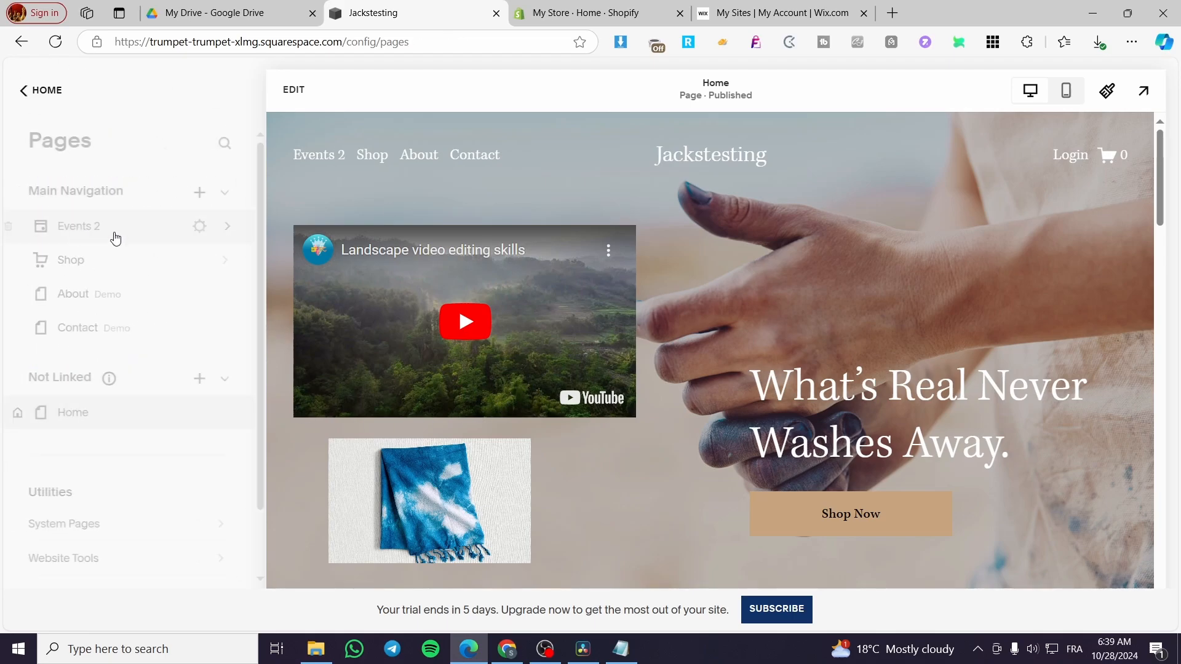
{"action": "left_click", "coordinate": [48, 91]}
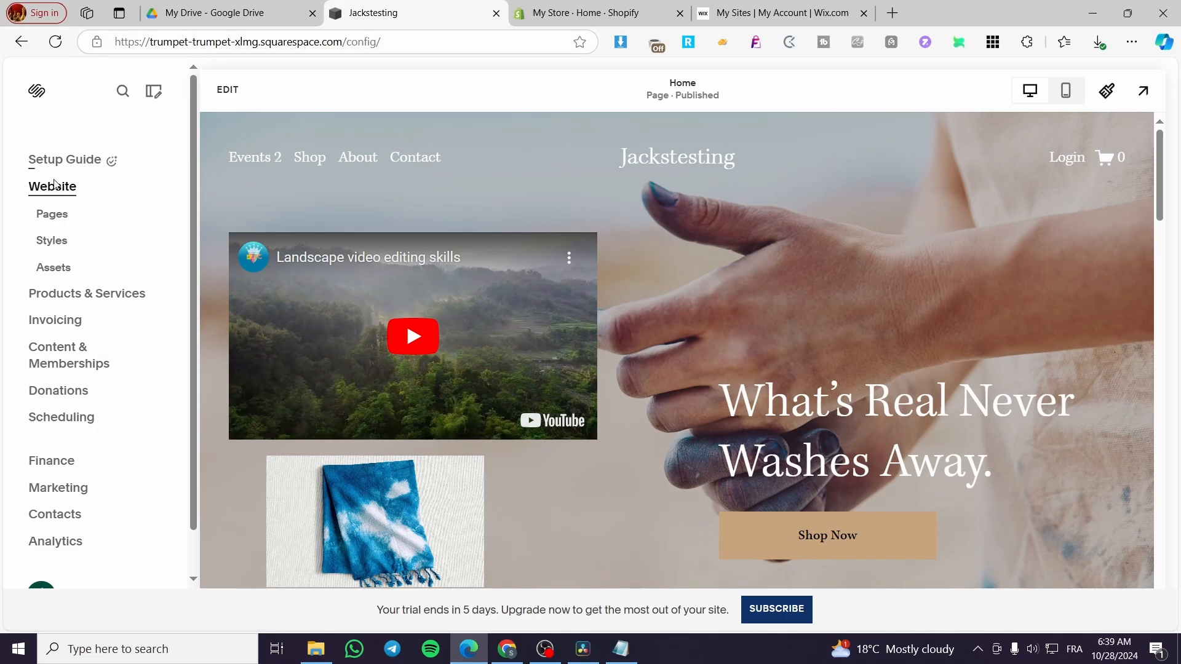
{"action": "scroll", "coordinate": [54, 169], "scroll_direction": "down", "scroll_amount": 1}
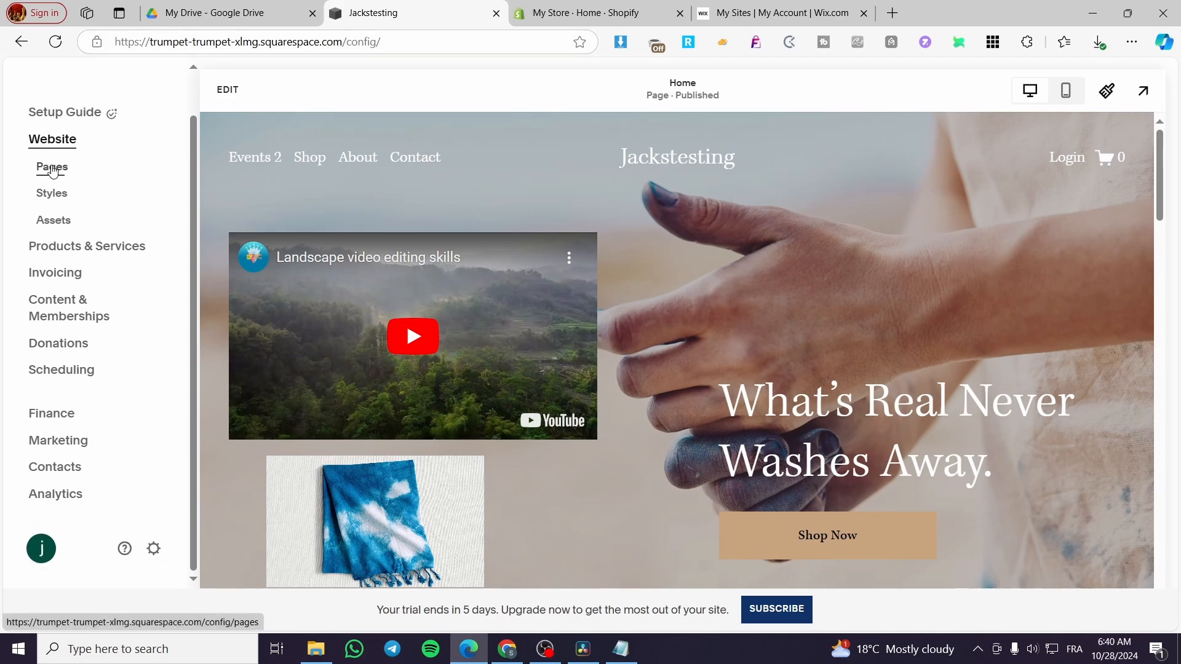
{"action": "left_click", "coordinate": [53, 172]}
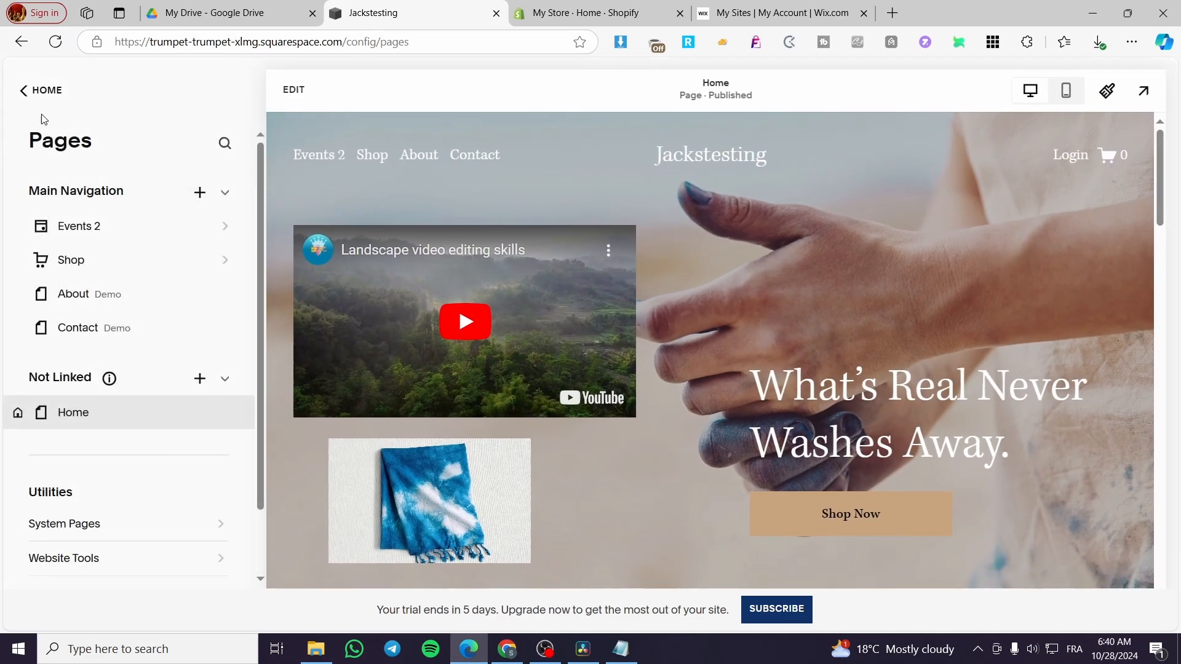
{"action": "left_click", "coordinate": [24, 91]}
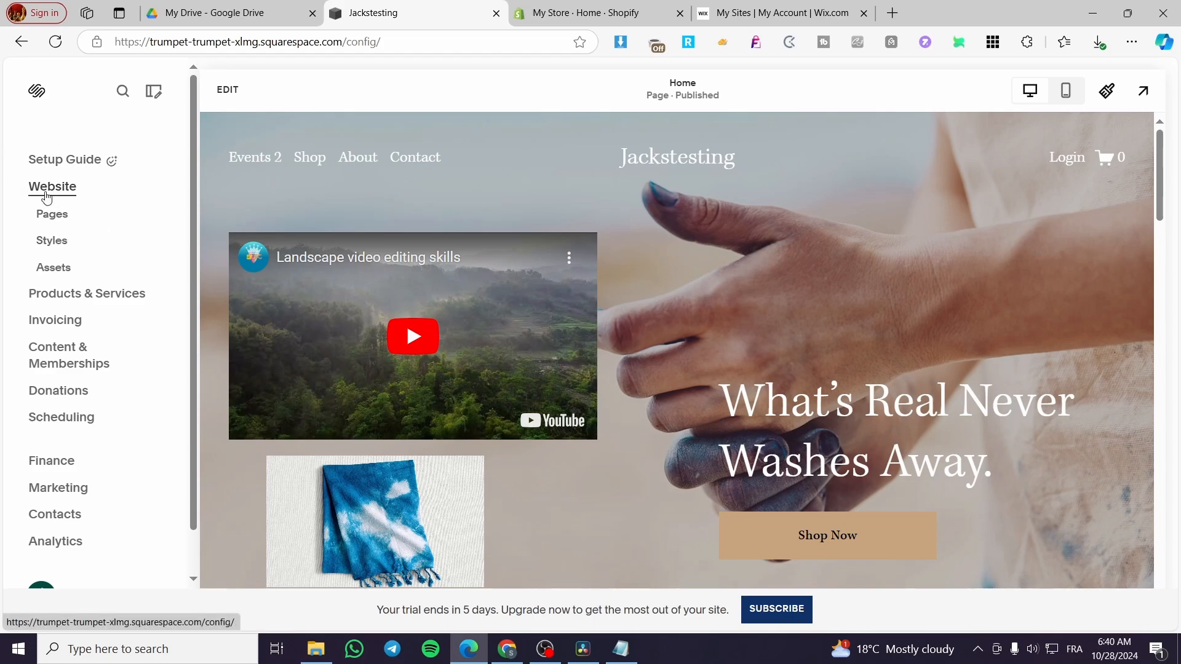
{"action": "left_click", "coordinate": [59, 223]}
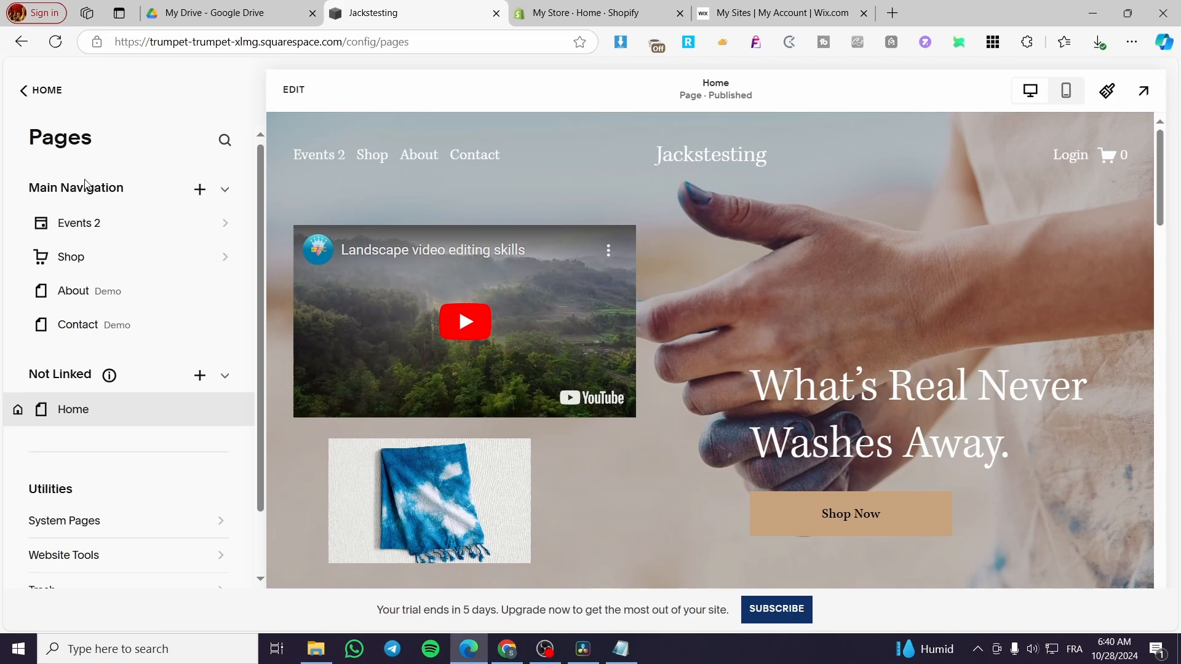
{"action": "scroll", "coordinate": [85, 277], "scroll_direction": "down", "scroll_amount": 1}
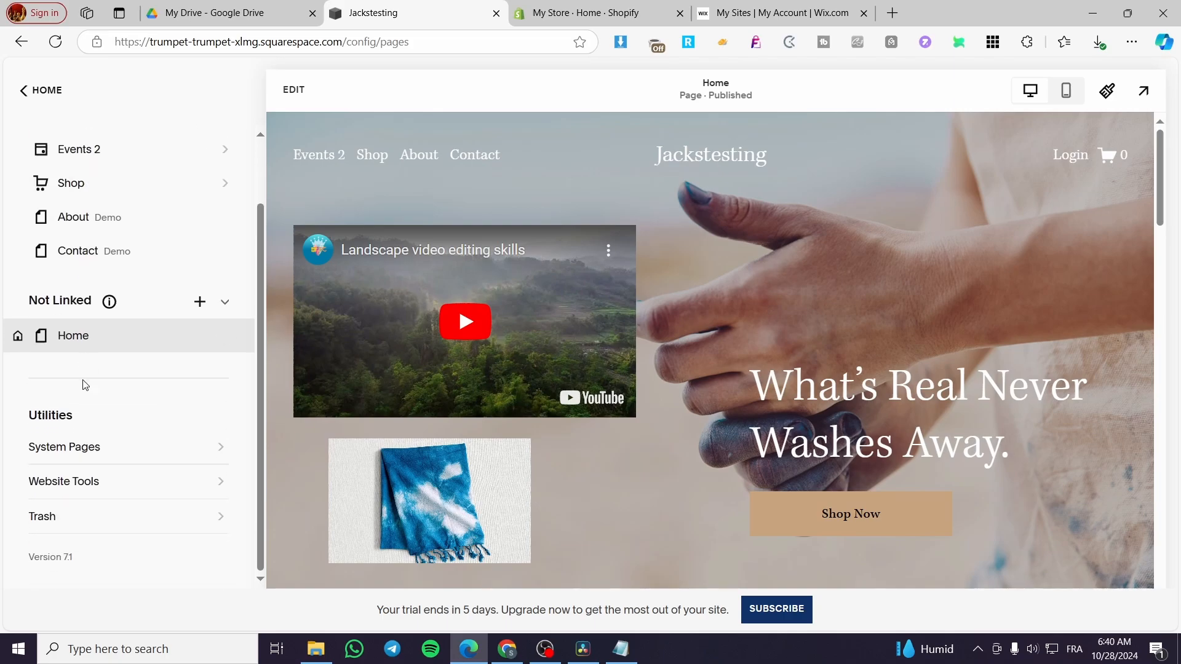
{"action": "left_click", "coordinate": [66, 493]}
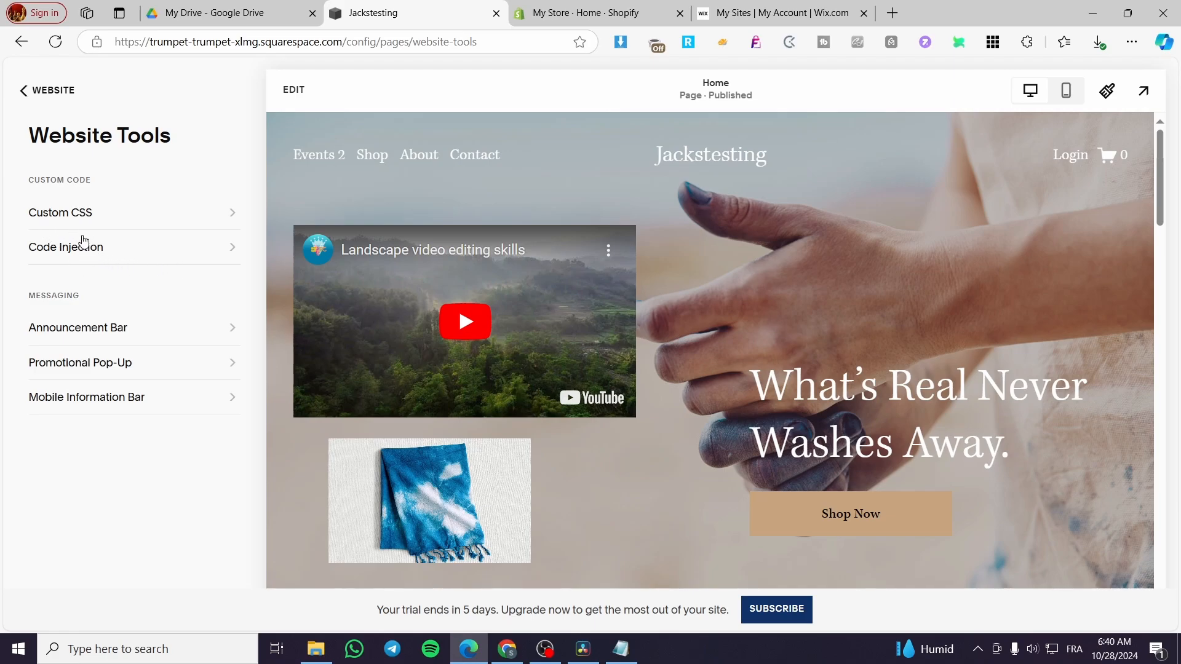
{"action": "left_click", "coordinate": [47, 110]}
{"action": "scroll", "coordinate": [67, 368], "scroll_direction": "down", "scroll_amount": 1}
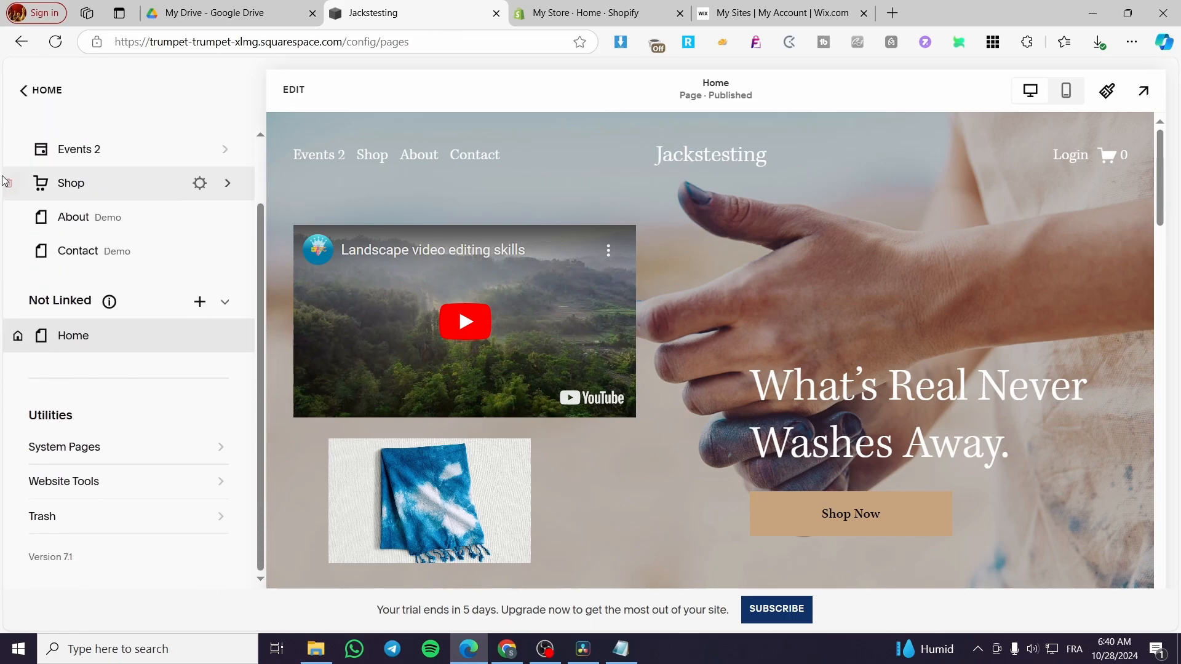
- Search the site settings for "css" and open Custom CSS
{"action": "left_click", "coordinate": [22, 91]}
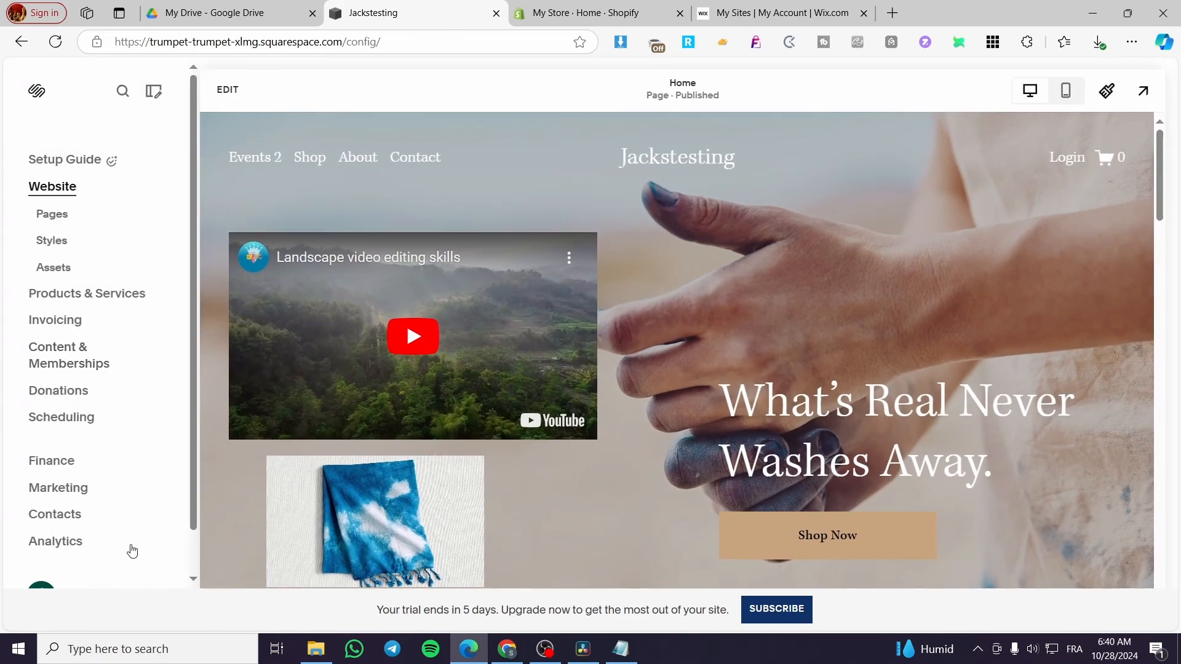
{"action": "scroll", "coordinate": [135, 547], "scroll_direction": "down", "scroll_amount": 1}
{"action": "left_click", "coordinate": [153, 547]}
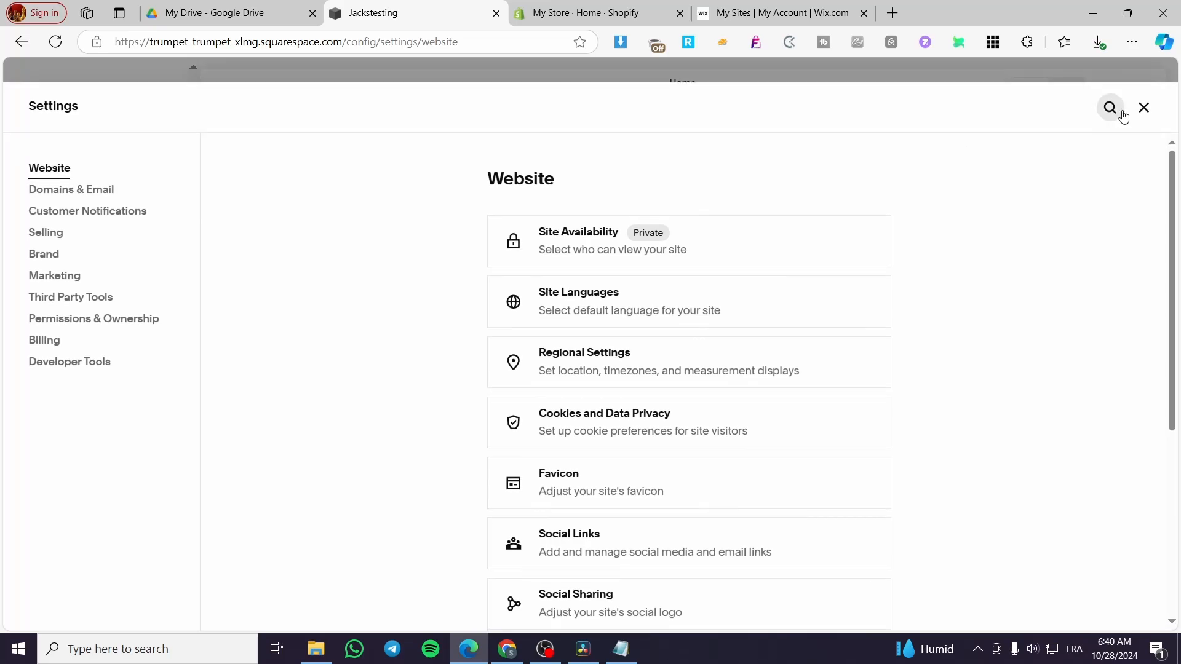
{"action": "left_click", "coordinate": [1111, 113]}
{"action": "type", "text": "css"}
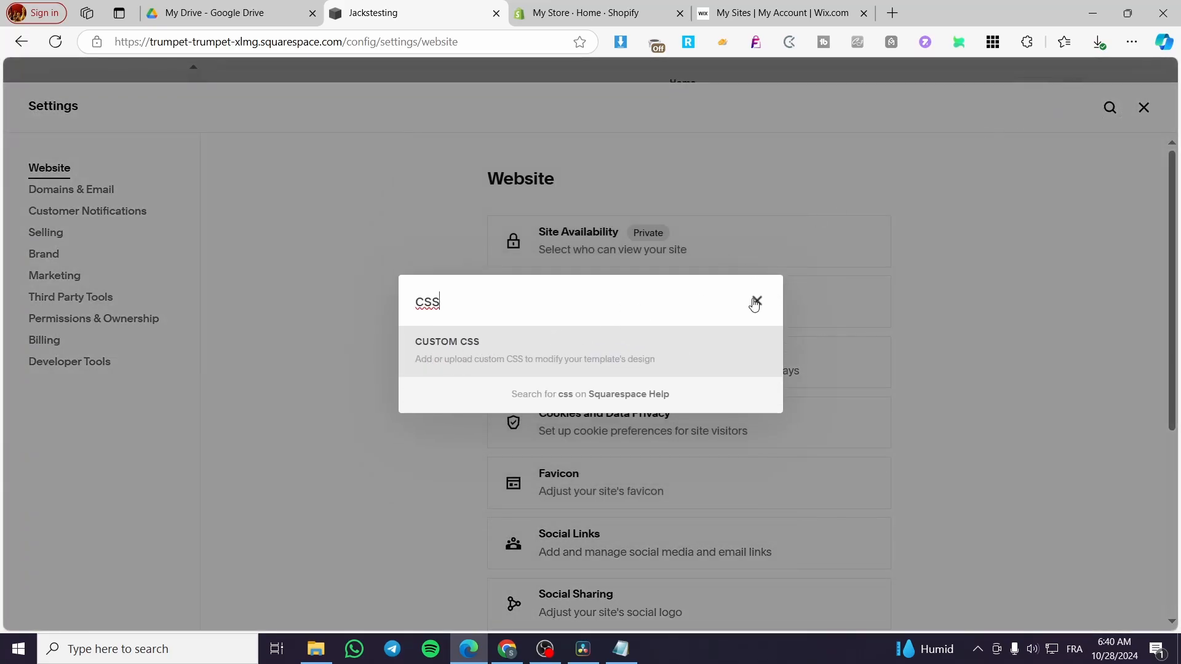
{"action": "left_click", "coordinate": [624, 363]}
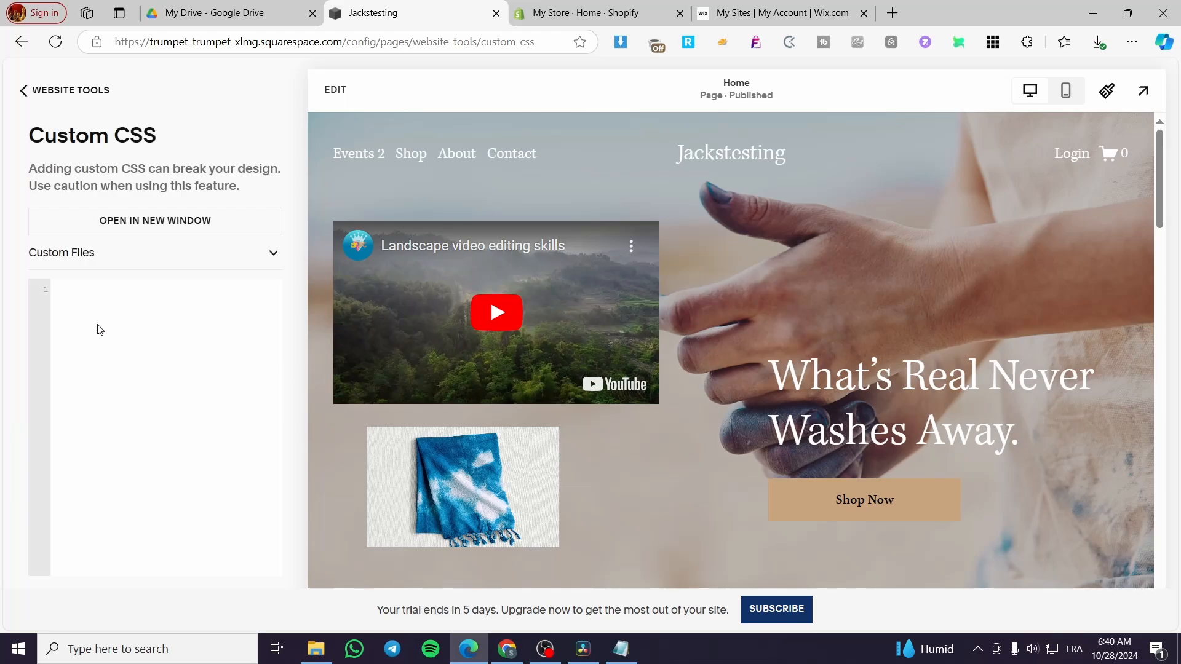
- Copy the dropdown CSS from section 3 of the Notepad document into the Custom CSS editor and save it
{"action": "left_click", "coordinate": [621, 649]}
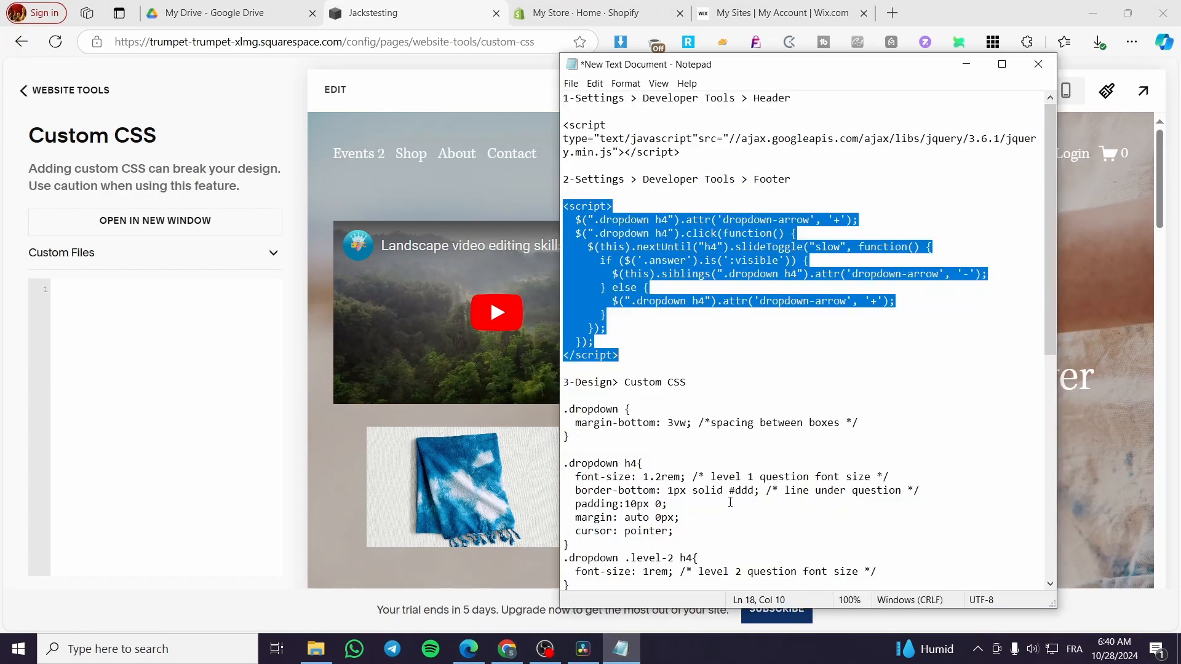
{"action": "scroll", "coordinate": [761, 363], "scroll_direction": "down", "scroll_amount": 1}
{"action": "scroll", "coordinate": [730, 347], "scroll_direction": "down", "scroll_amount": 1}
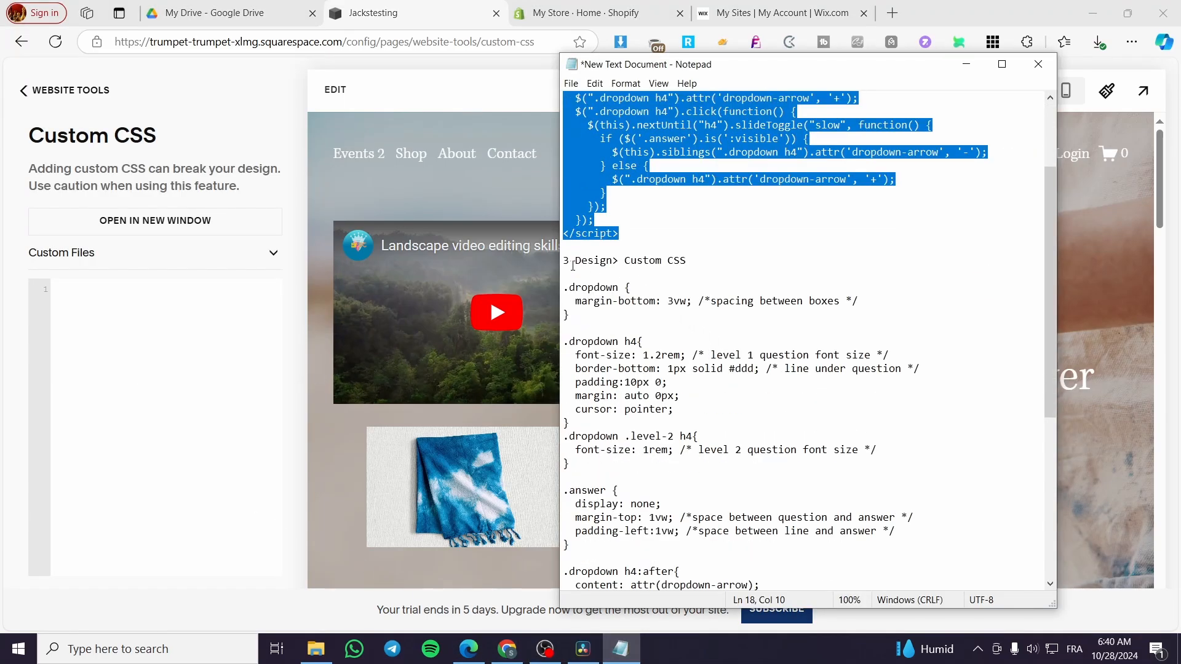
{"action": "left_click_drag", "start_coordinate": [568, 288], "coordinate": [623, 389]}
{"action": "scroll", "coordinate": [640, 289], "scroll_direction": "down", "scroll_amount": 6}
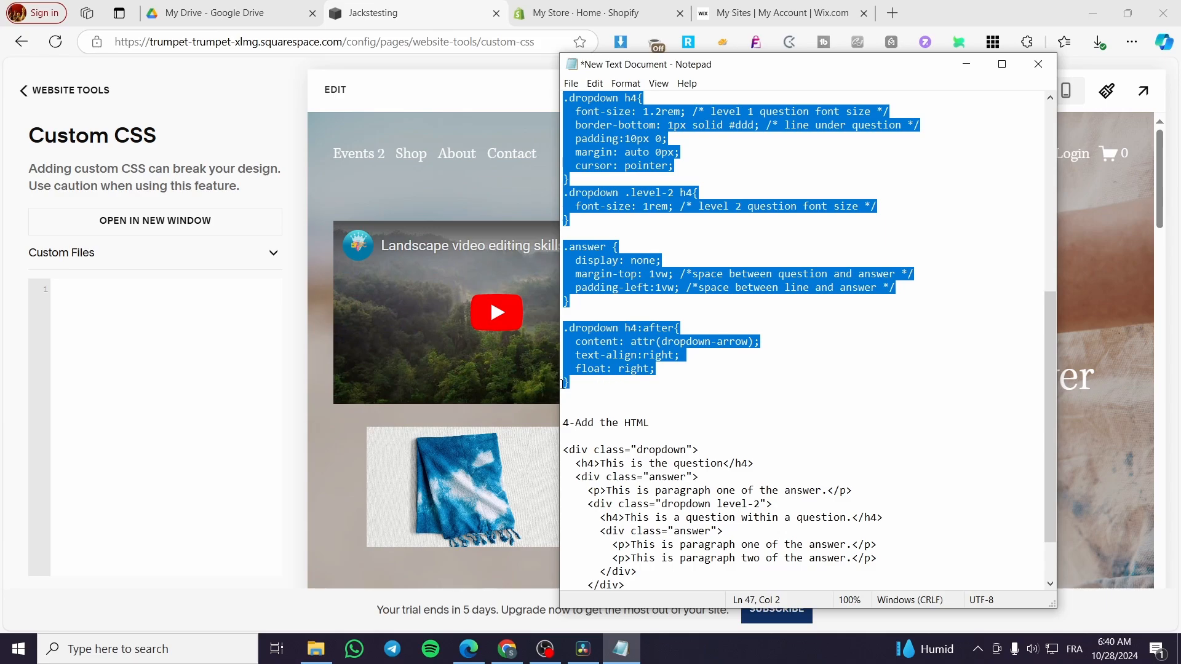
{"action": "right_click", "coordinate": [570, 359]}
{"action": "left_click", "coordinate": [600, 404]}
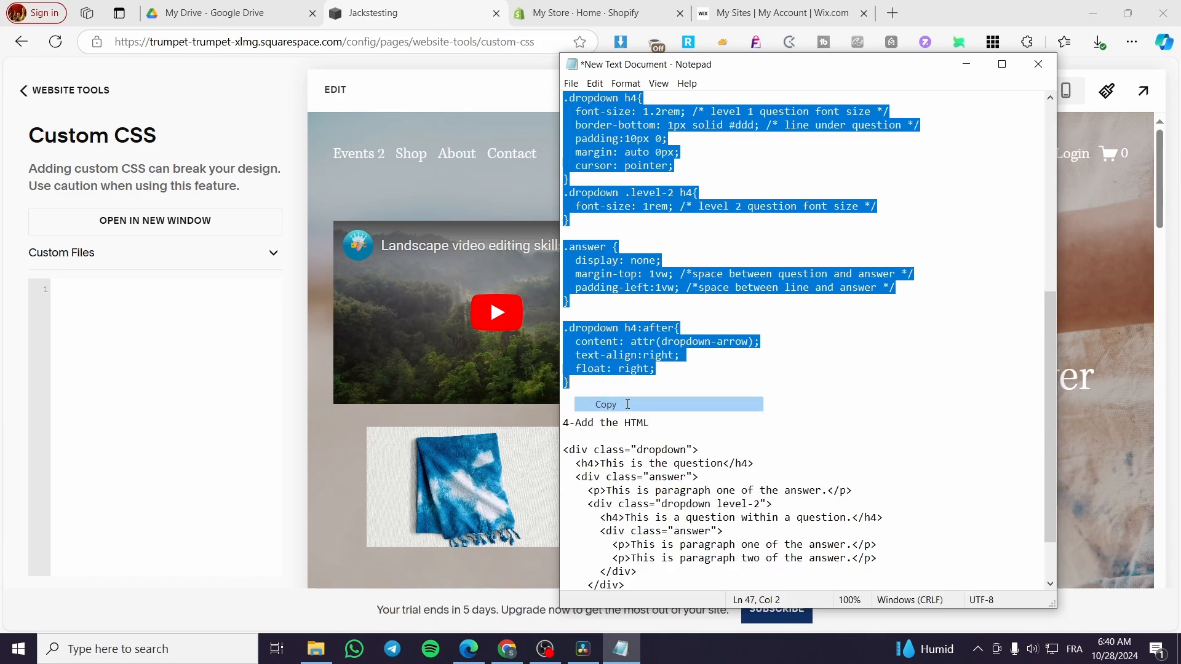
{"action": "left_click", "coordinate": [230, 371]}
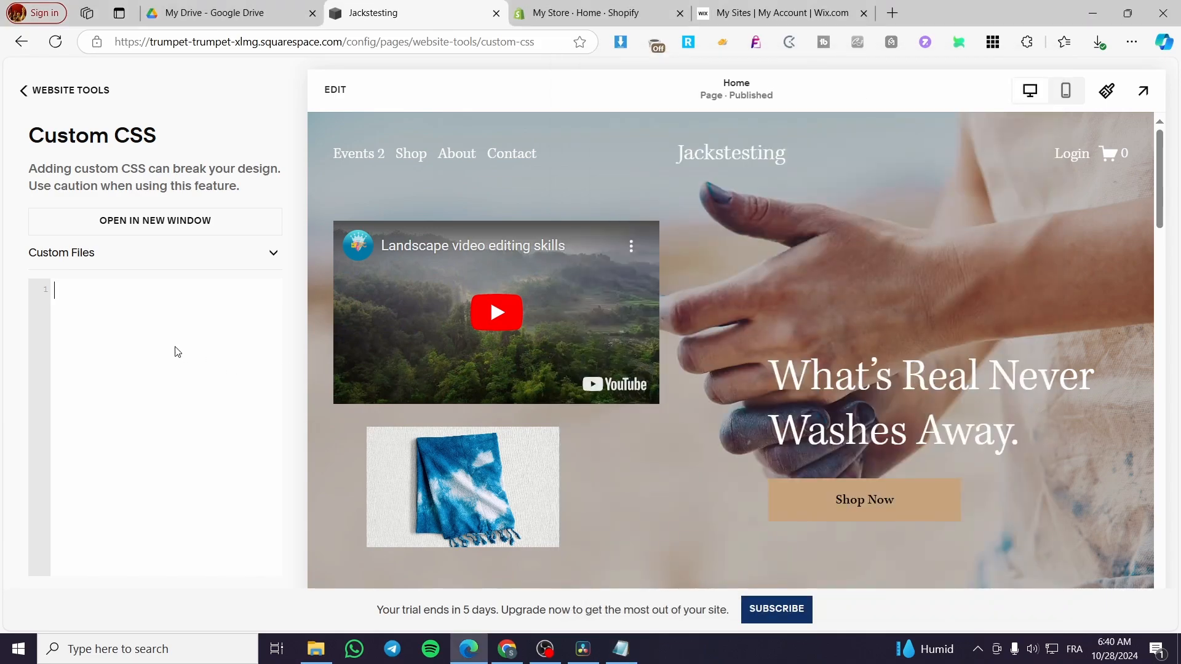
{"action": "key", "text": "ctrl+v"}
{"action": "scroll", "coordinate": [170, 347], "scroll_direction": "up", "scroll_amount": 5}
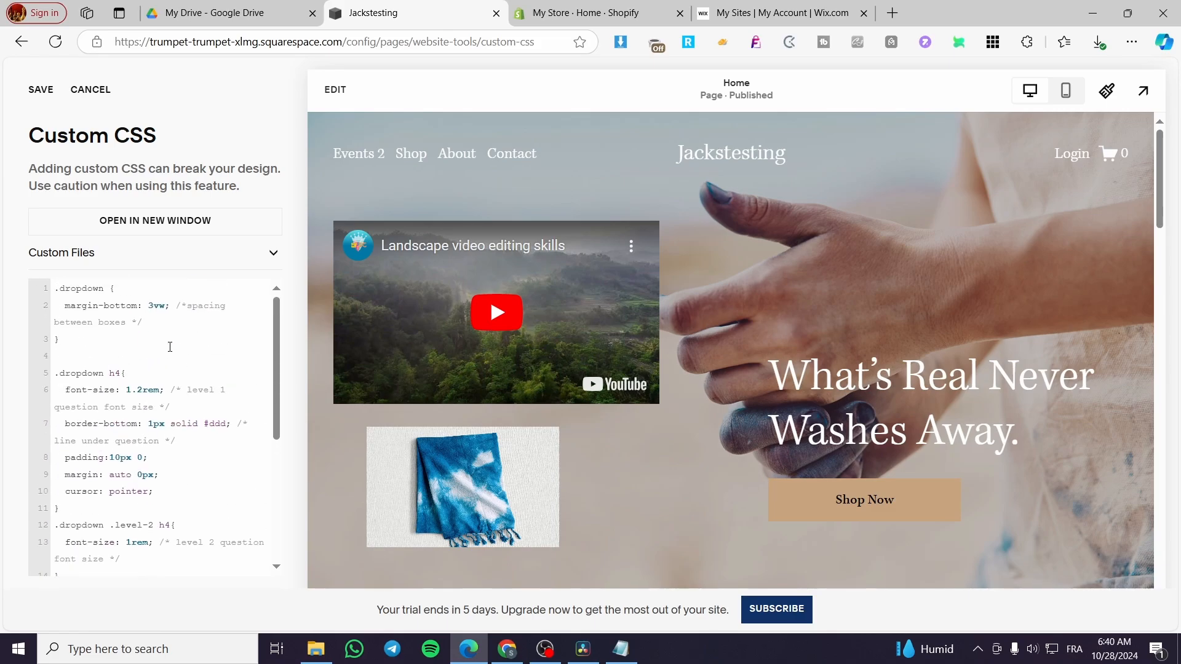
{"action": "left_click", "coordinate": [40, 89]}
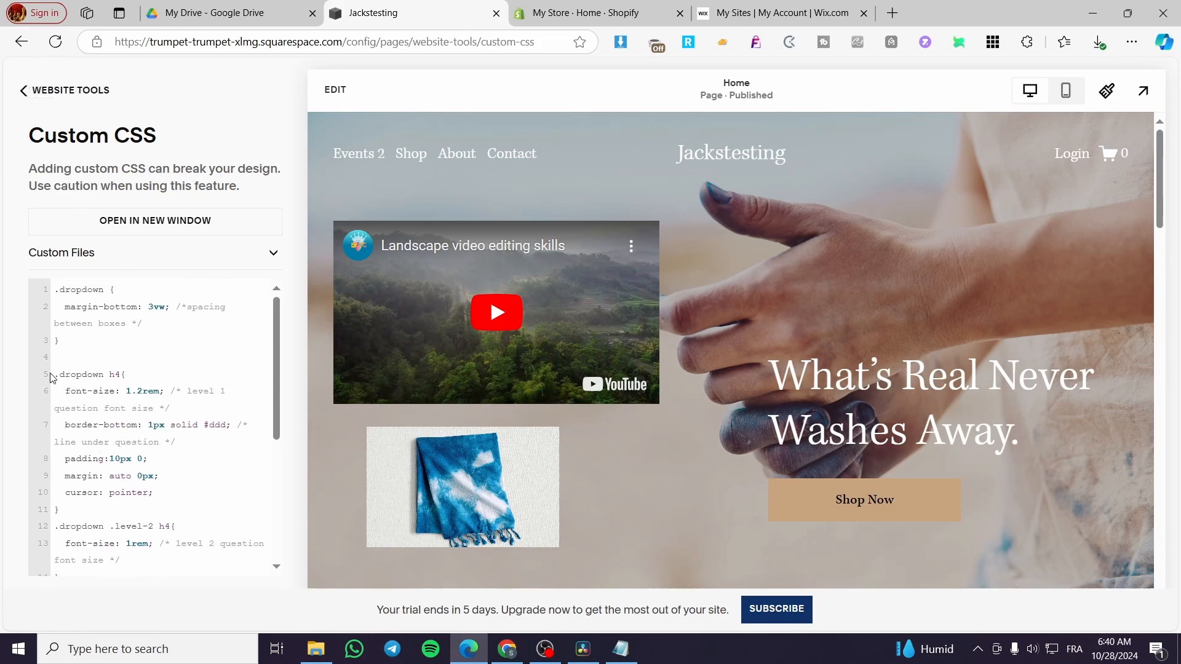
- Look over the Home page preview and review the dropdown and answer rules in the Custom CSS editor
{"action": "scroll", "coordinate": [749, 378], "scroll_direction": "down", "scroll_amount": 10}
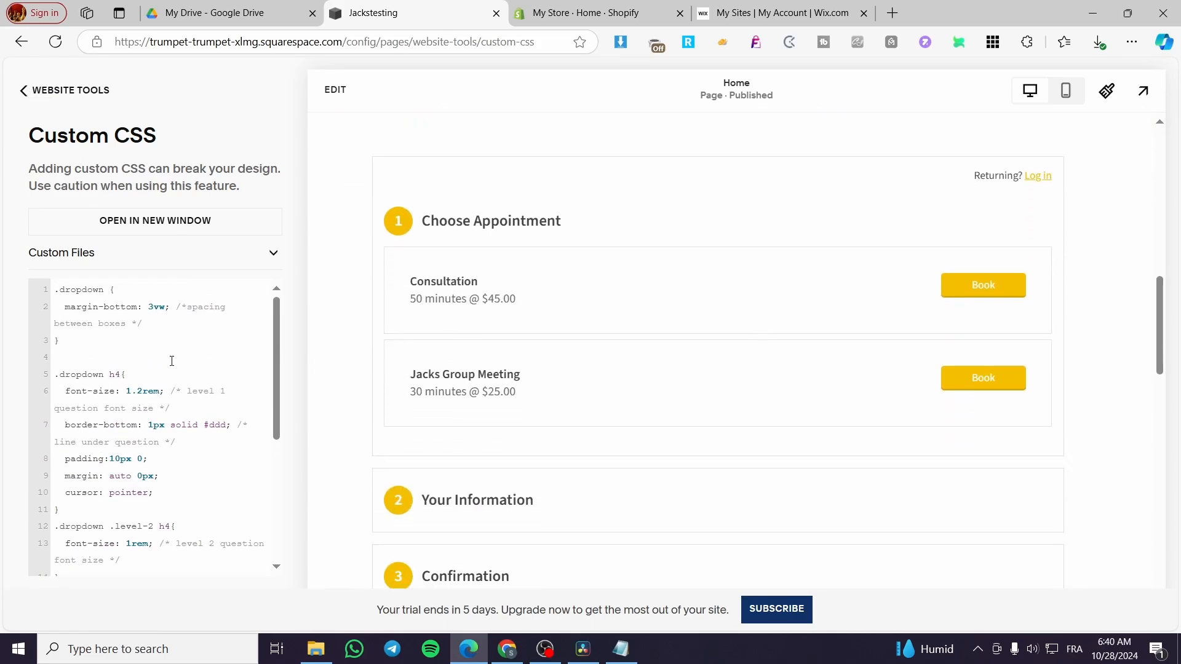
{"action": "scroll", "coordinate": [499, 281], "scroll_direction": "up", "scroll_amount": 10}
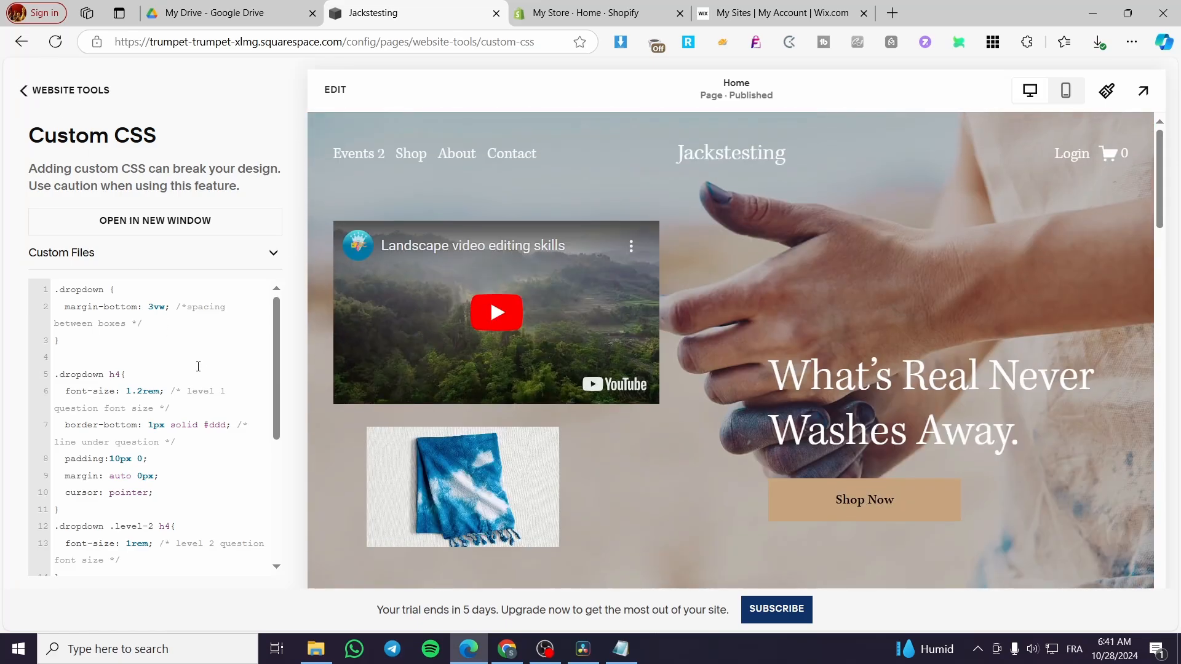
{"action": "scroll", "coordinate": [198, 366], "scroll_direction": "down", "scroll_amount": 3}
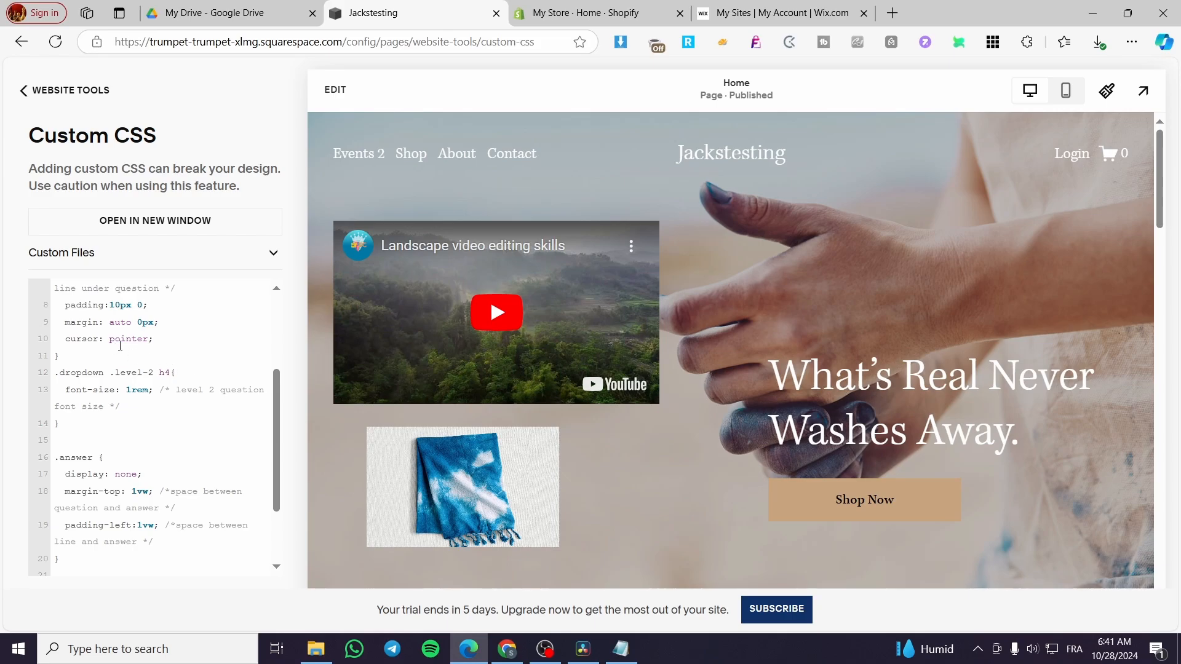
{"action": "scroll", "coordinate": [123, 347], "scroll_direction": "down", "scroll_amount": 3}
{"action": "scroll", "coordinate": [165, 410], "scroll_direction": "up", "scroll_amount": 5}
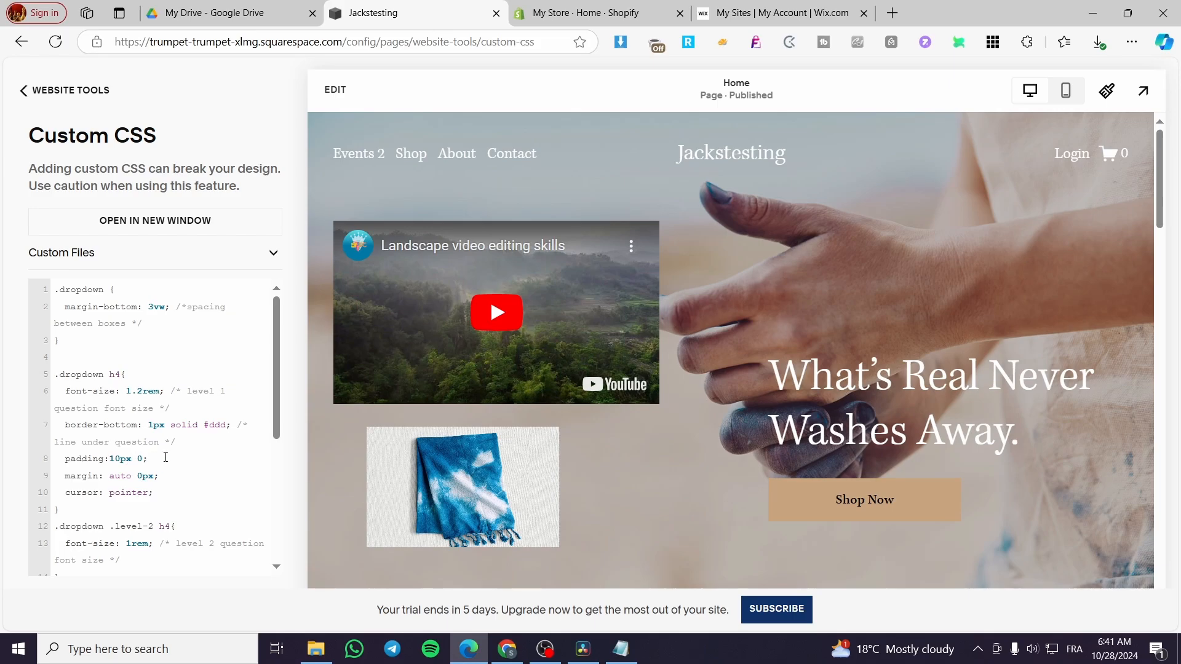
{"action": "scroll", "coordinate": [166, 457], "scroll_direction": "down", "scroll_amount": 3}
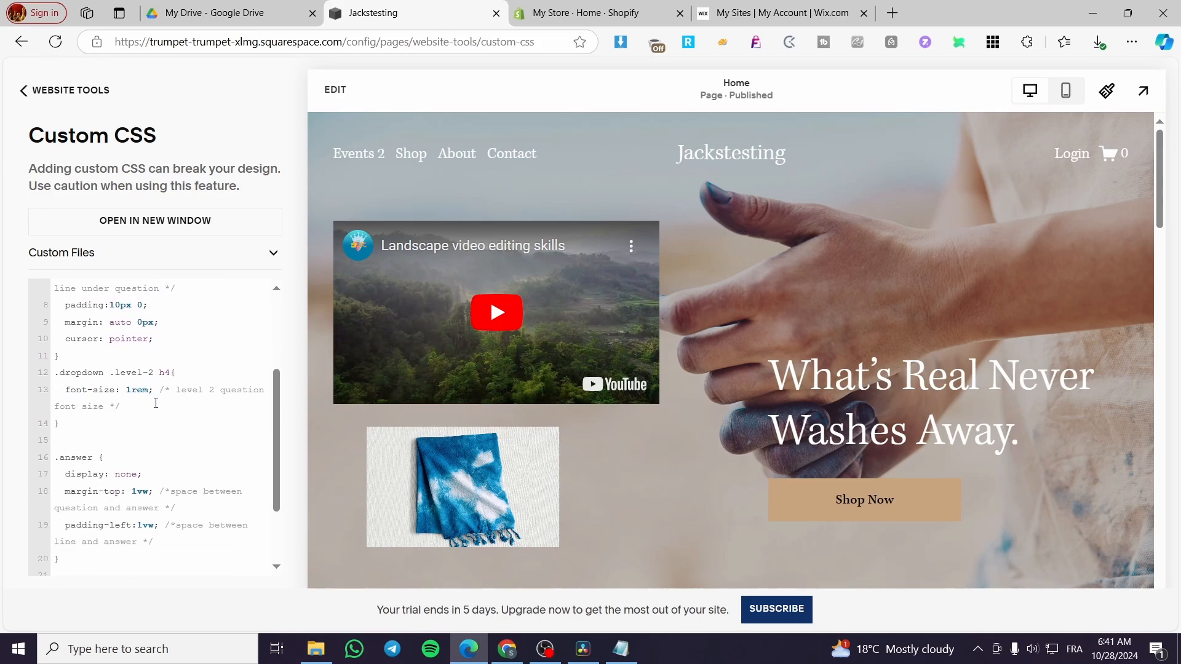
{"action": "scroll", "coordinate": [148, 406], "scroll_direction": "down", "scroll_amount": 2}
{"action": "scroll", "coordinate": [179, 418], "scroll_direction": "up", "scroll_amount": 5}
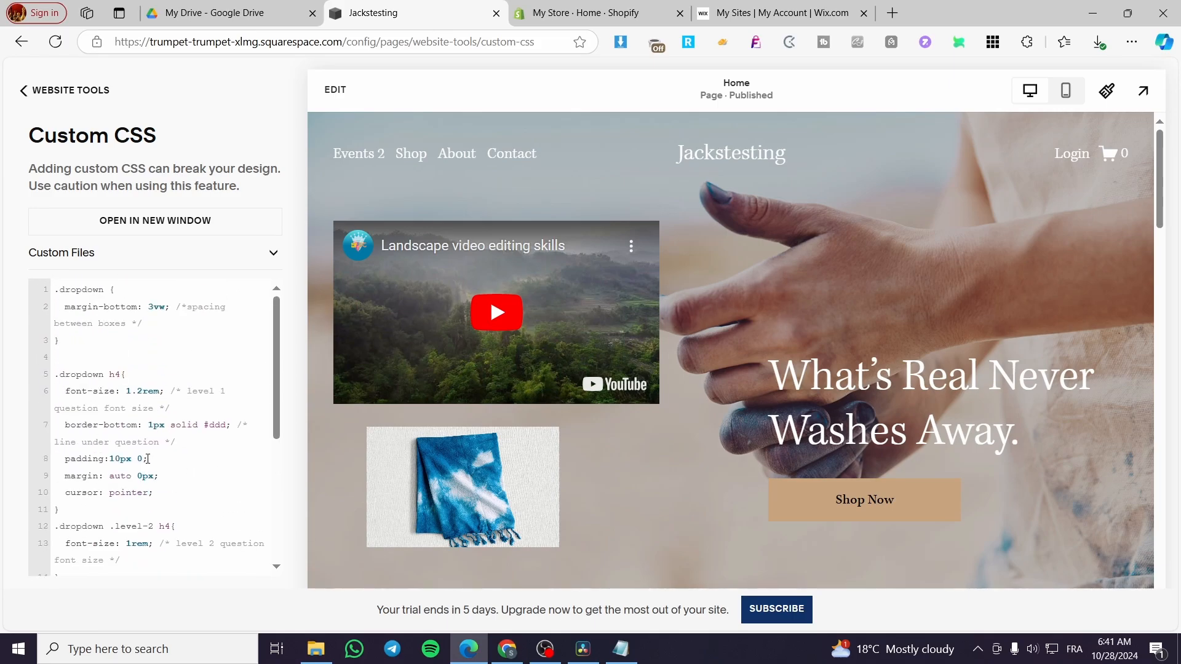
- Leave and reopen Custom CSS to check that the dropdown code has been saved
{"action": "left_click", "coordinate": [43, 89]}
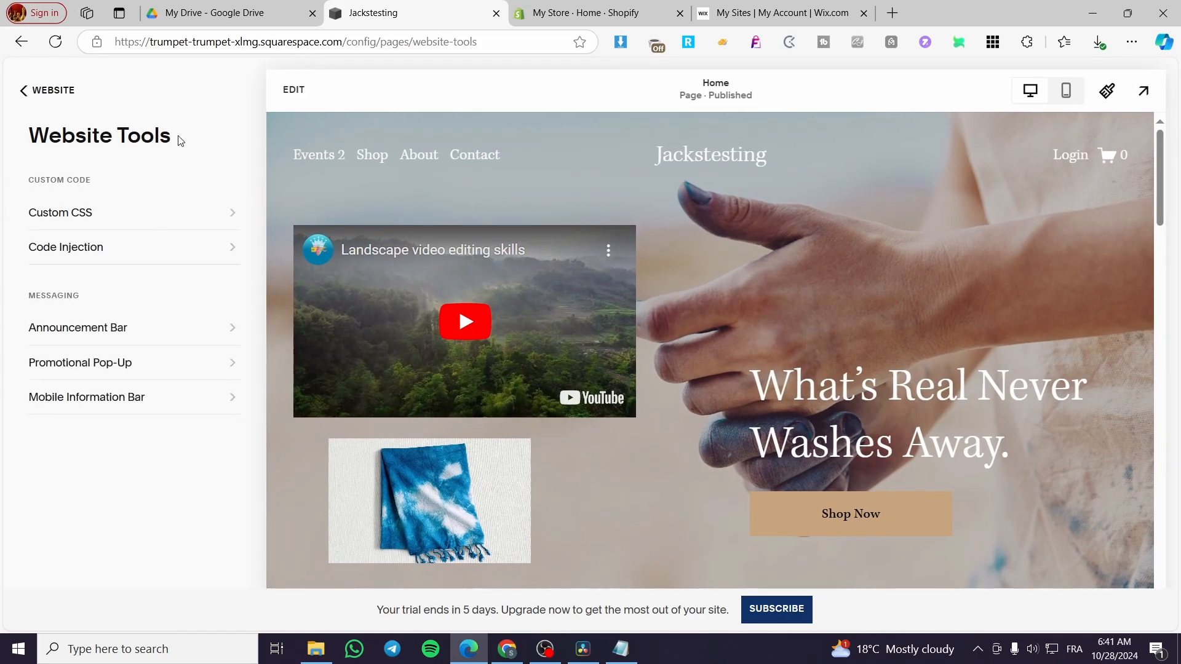
{"action": "left_click", "coordinate": [131, 216]}
{"action": "scroll", "coordinate": [147, 394], "scroll_direction": "down", "scroll_amount": 3}
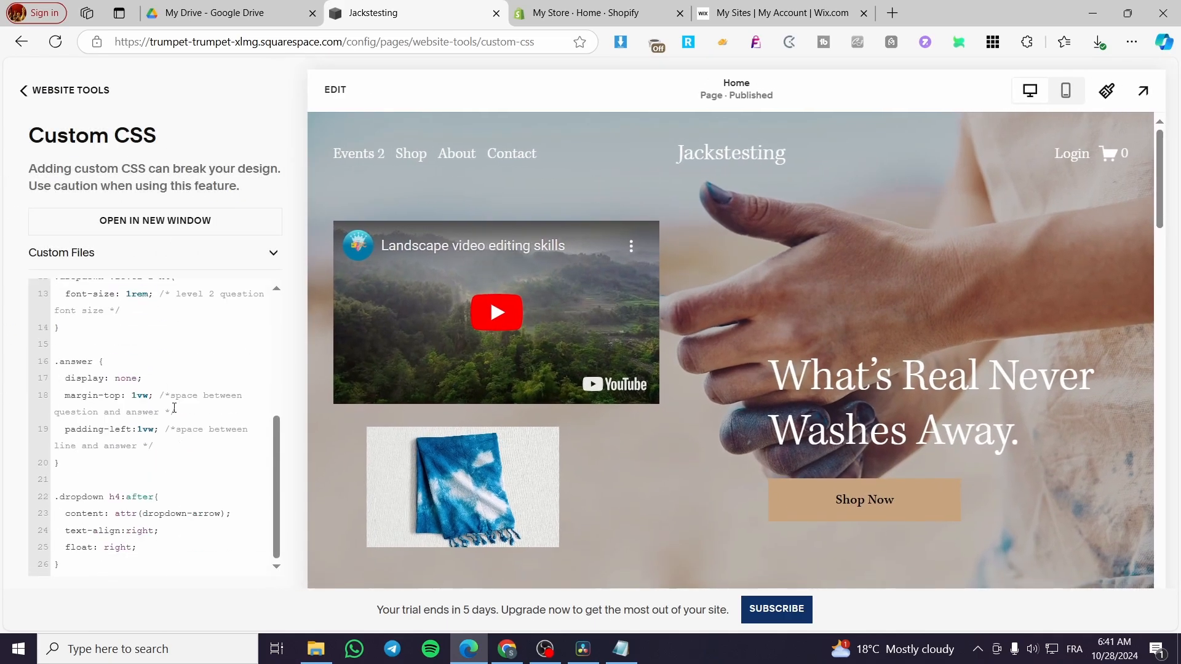
{"action": "scroll", "coordinate": [174, 408], "scroll_direction": "up", "scroll_amount": 5}
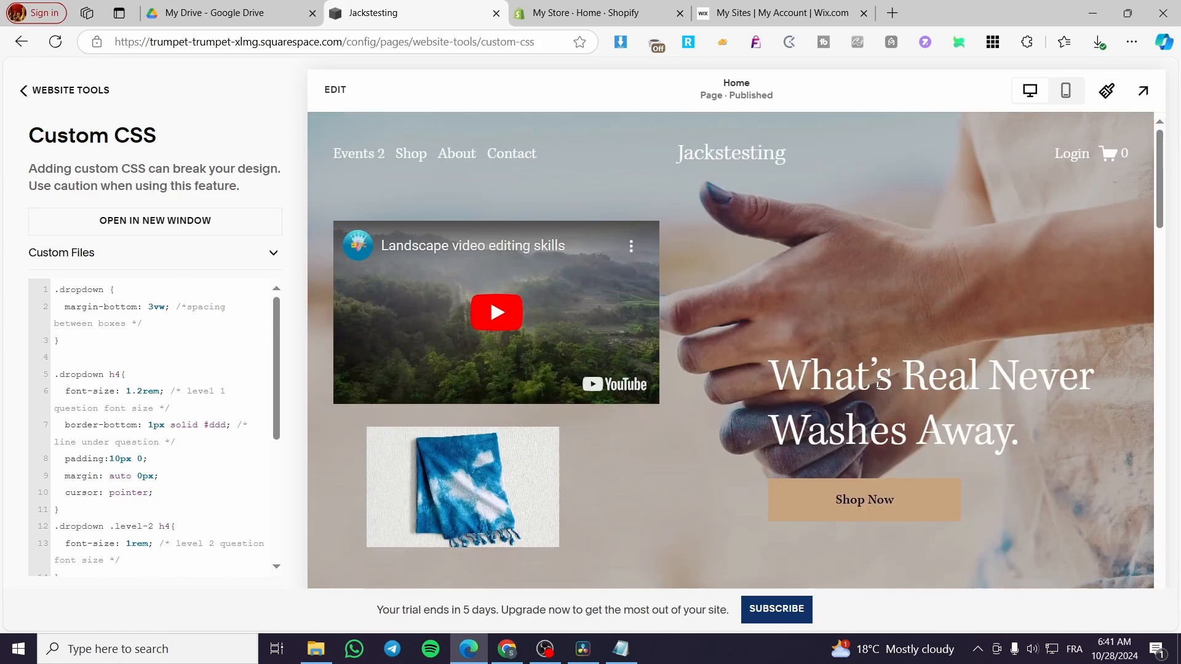
- Return to Pages and open the Home page for editing at the "Organically dyed textiles and ceramics" section
{"action": "left_click", "coordinate": [77, 92]}
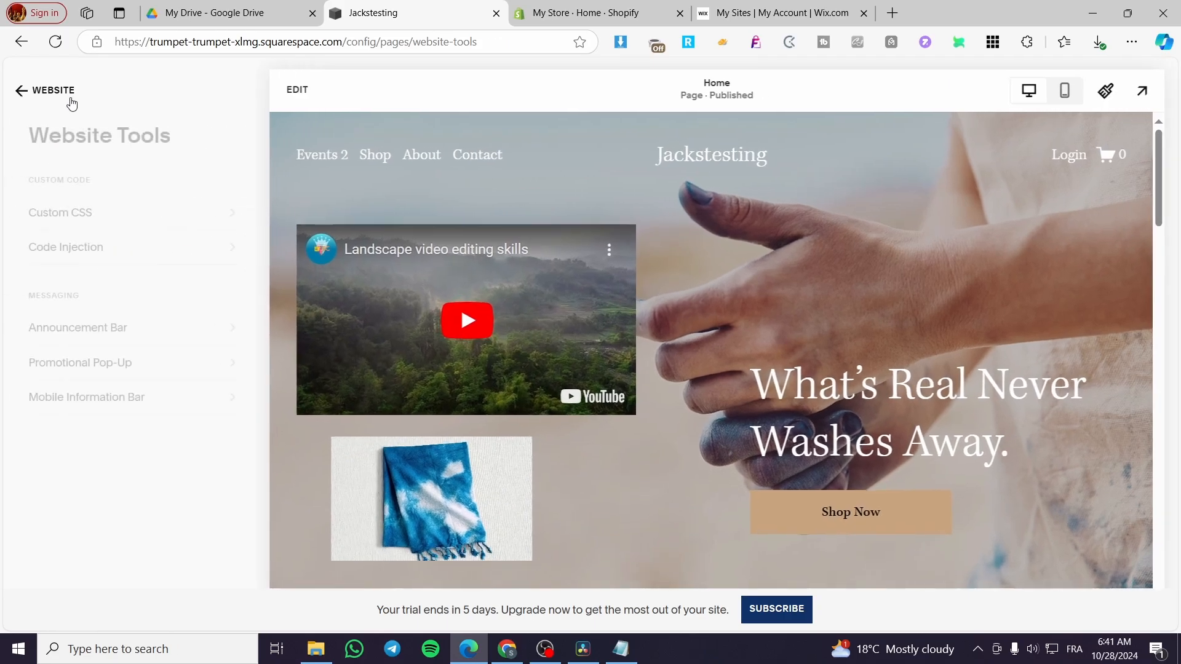
{"action": "left_click", "coordinate": [71, 98]}
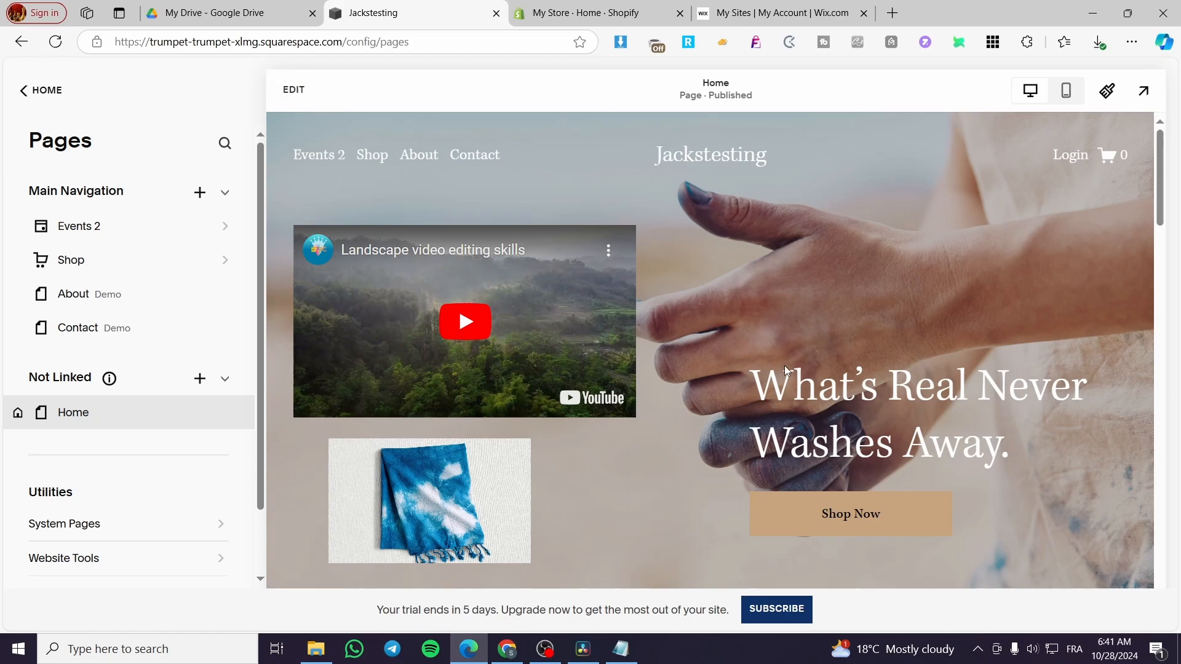
{"action": "scroll", "coordinate": [738, 367], "scroll_direction": "down", "scroll_amount": 10}
{"action": "scroll", "coordinate": [738, 368], "scroll_direction": "up", "scroll_amount": 10}
{"action": "left_click", "coordinate": [294, 92]}
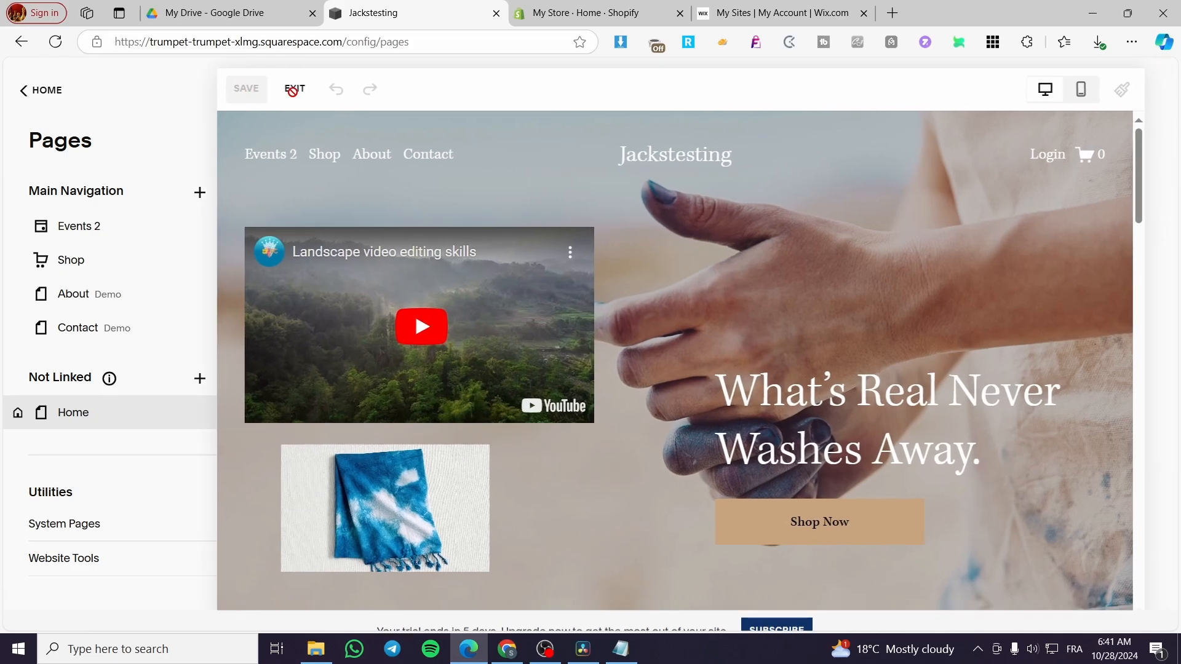
{"action": "scroll", "coordinate": [713, 227], "scroll_direction": "down", "scroll_amount": 15}
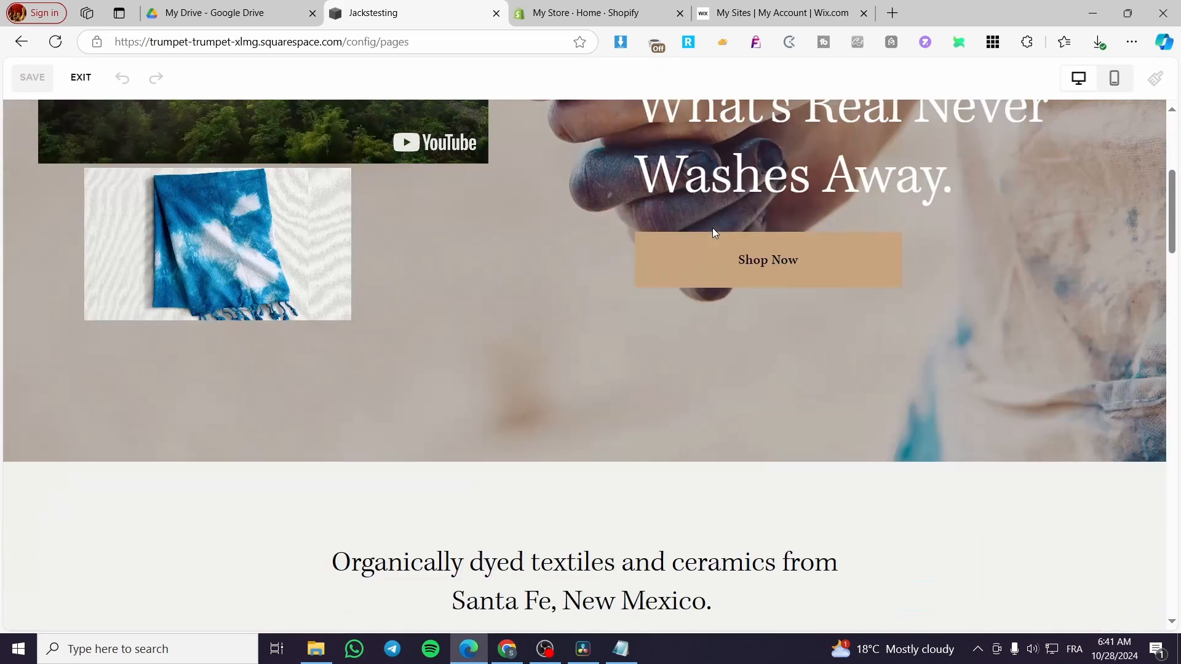
{"action": "scroll", "coordinate": [640, 408], "scroll_direction": "up", "scroll_amount": 5}
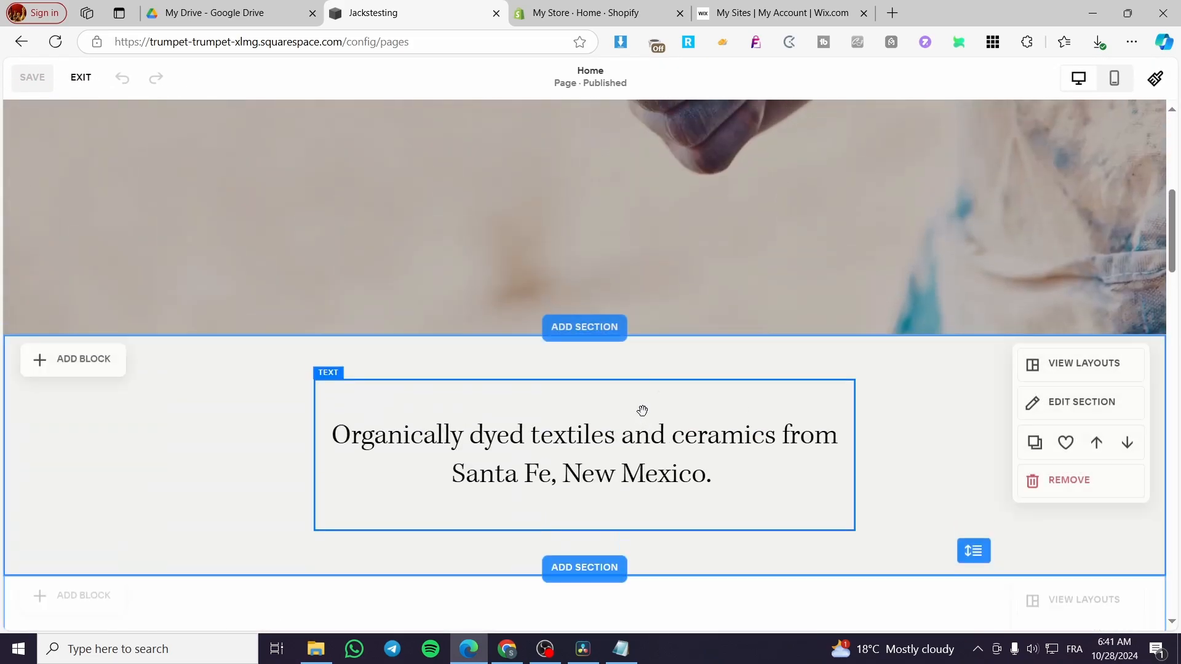
{"action": "scroll", "coordinate": [643, 414], "scroll_direction": "down", "scroll_amount": 5}
{"action": "scroll", "coordinate": [644, 399], "scroll_direction": "up", "scroll_amount": 5}
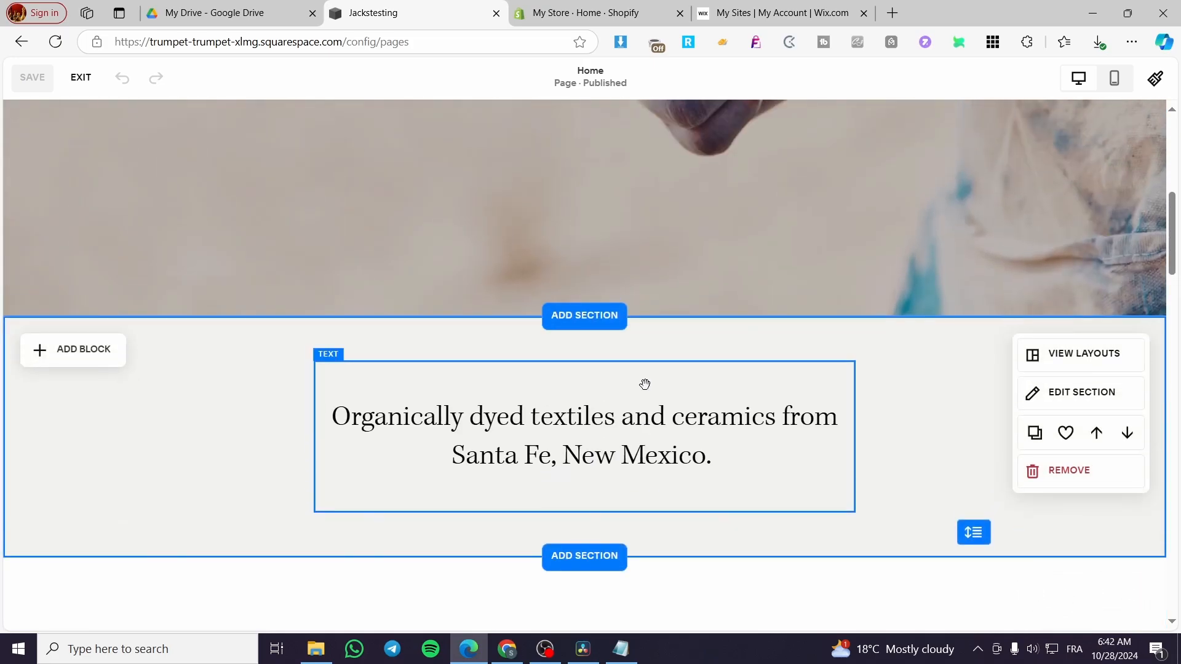
- Add a blank section to the Home page between the Acuity Scheduling section and the product images
{"action": "scroll", "coordinate": [643, 378], "scroll_direction": "down", "scroll_amount": 3}
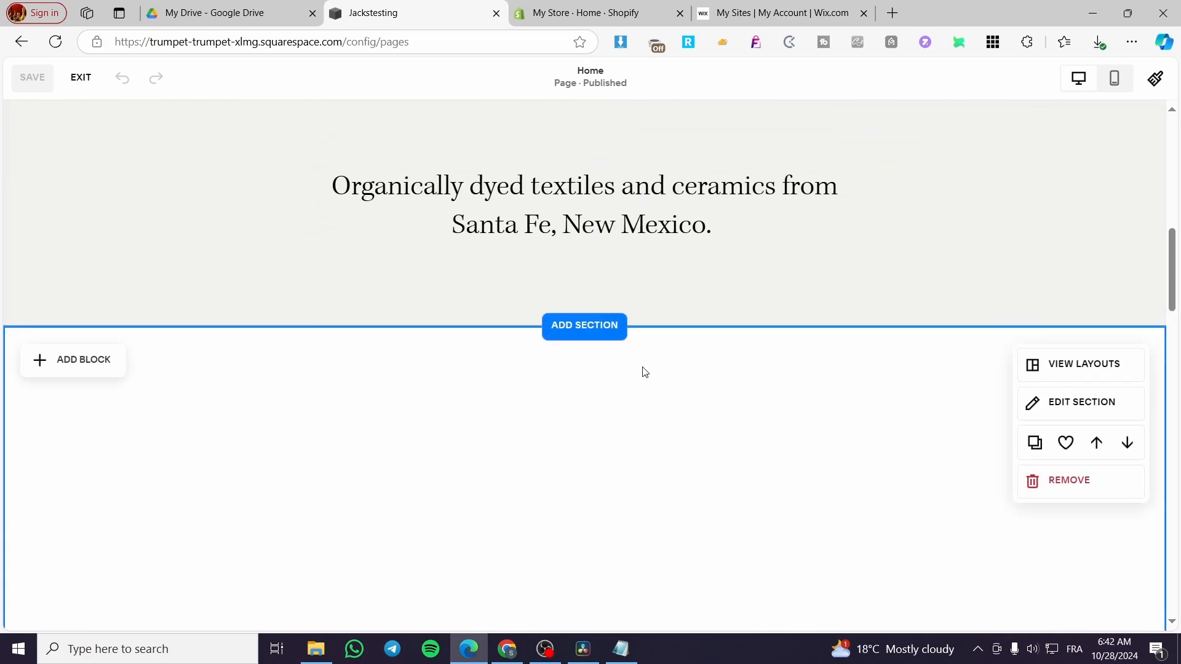
{"action": "scroll", "coordinate": [738, 407], "scroll_direction": "down", "scroll_amount": 10}
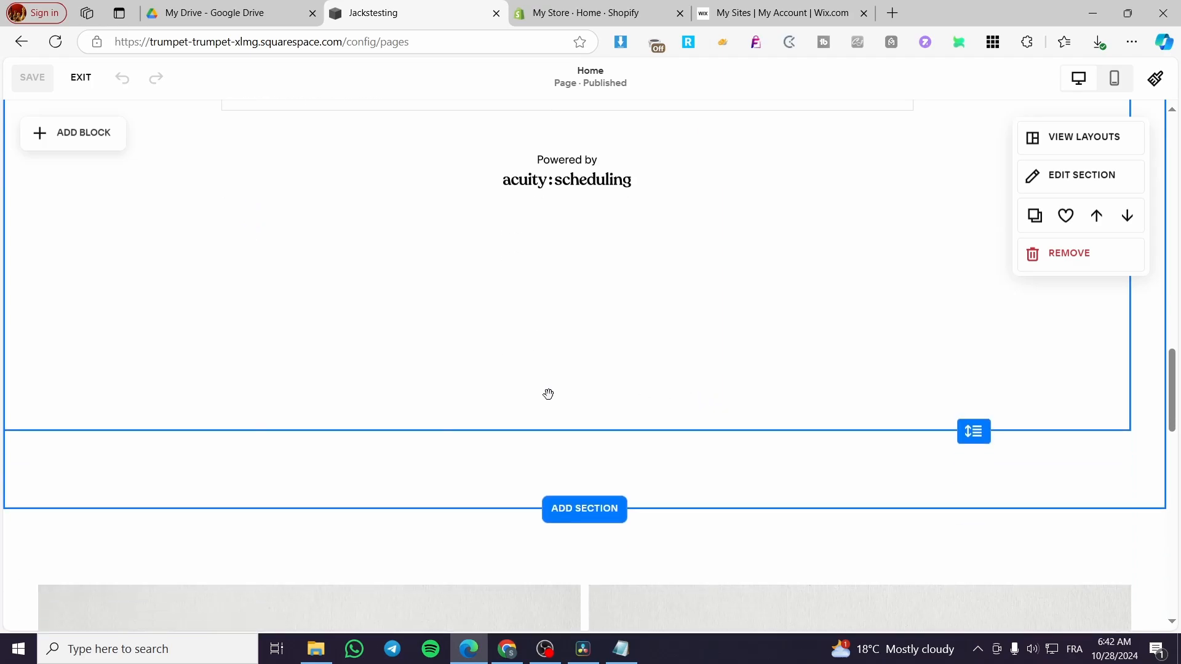
{"action": "scroll", "coordinate": [609, 320], "scroll_direction": "down", "scroll_amount": 2}
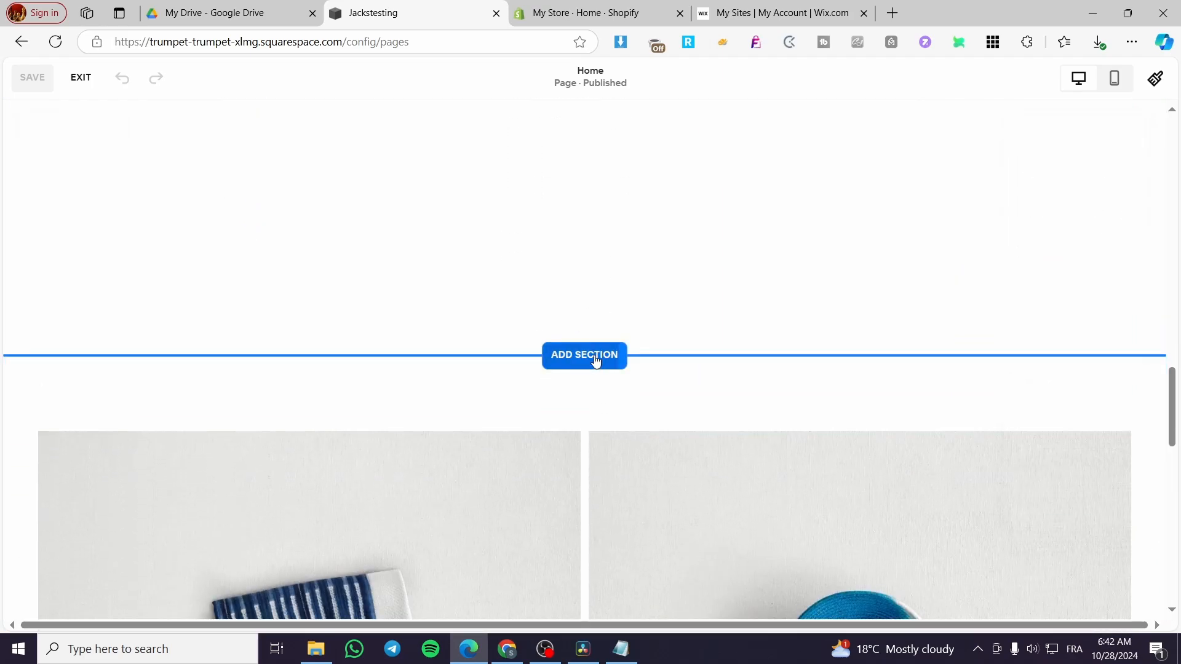
{"action": "left_click", "coordinate": [595, 360]}
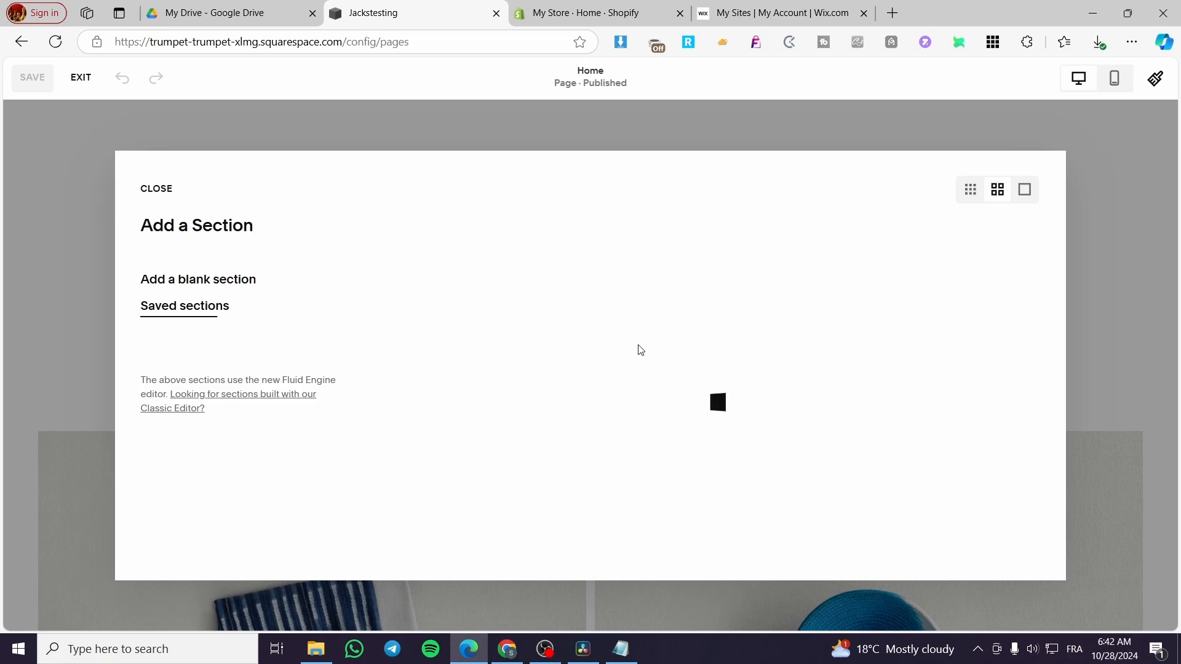
{"action": "left_click", "coordinate": [198, 284]}
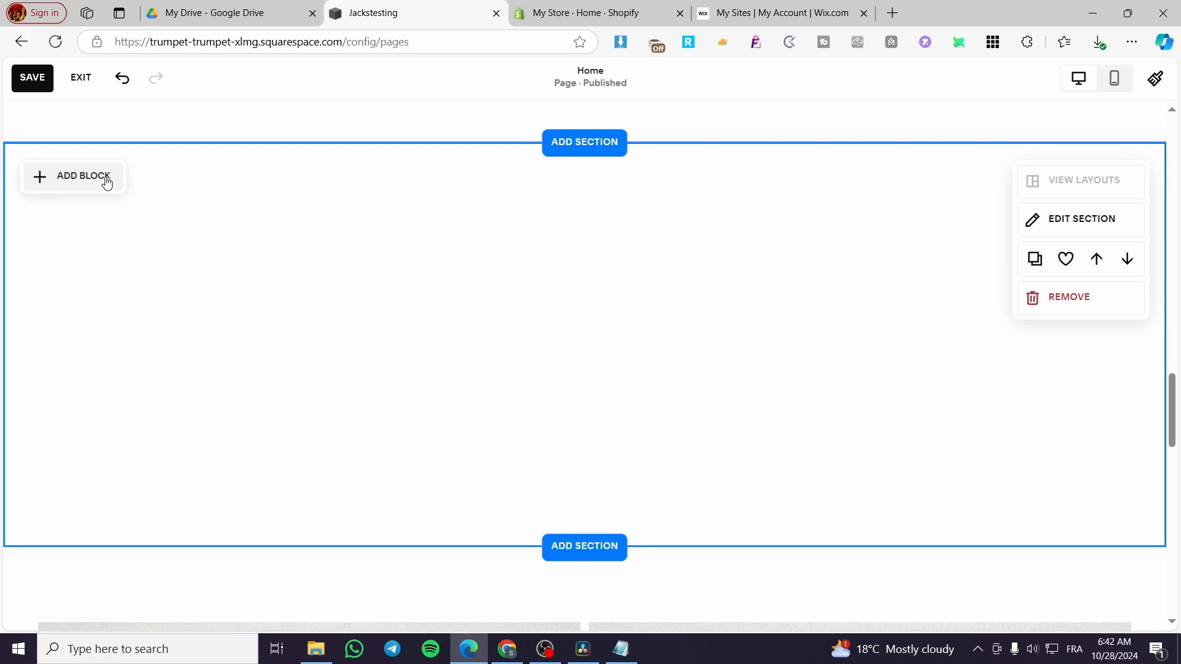
- Add a text block reading "FAQ" to the new blank section
{"action": "left_click", "coordinate": [107, 183]}
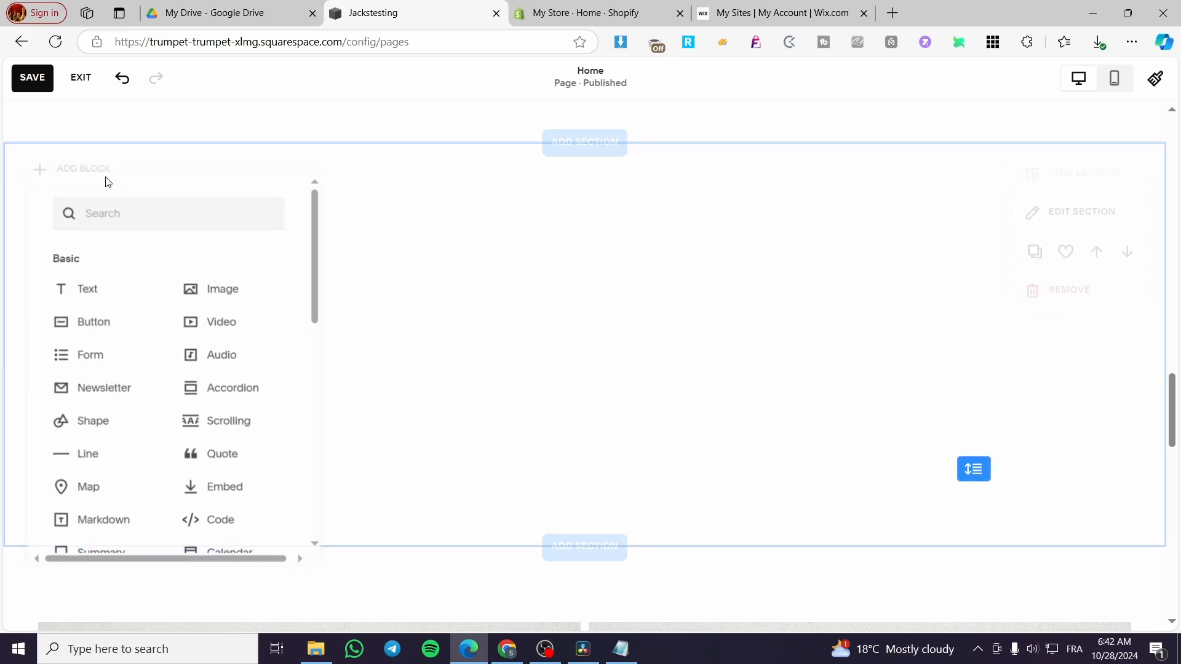
{"action": "left_click", "coordinate": [97, 303]}
{"action": "left_click", "coordinate": [138, 240]}
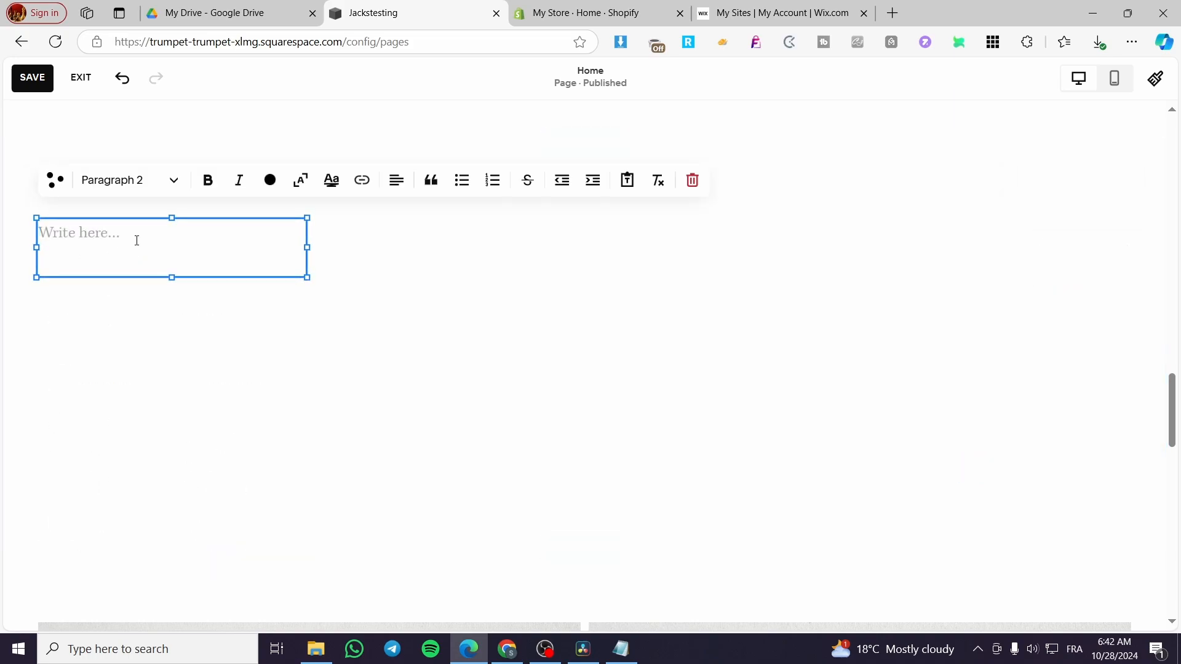
{"action": "type", "text": "FAQ"}
- Format the FAQ text as bold Heading 1
{"action": "left_click_drag", "start_coordinate": [135, 240], "coordinate": [30, 236]}
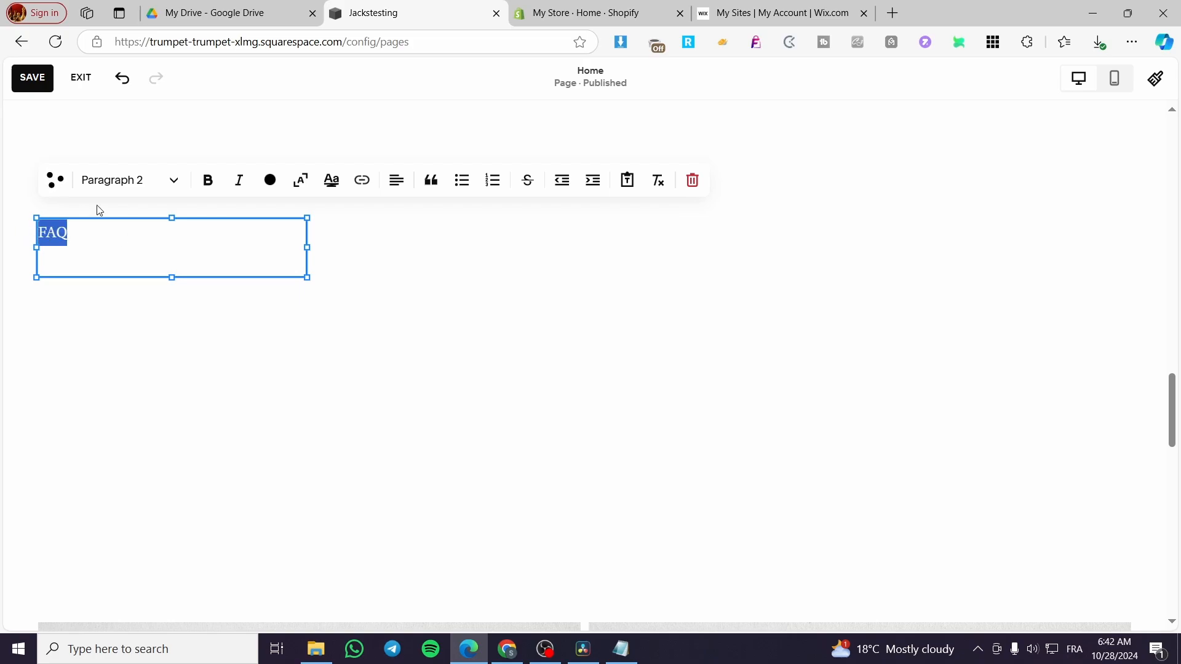
{"action": "left_click", "coordinate": [208, 180]}
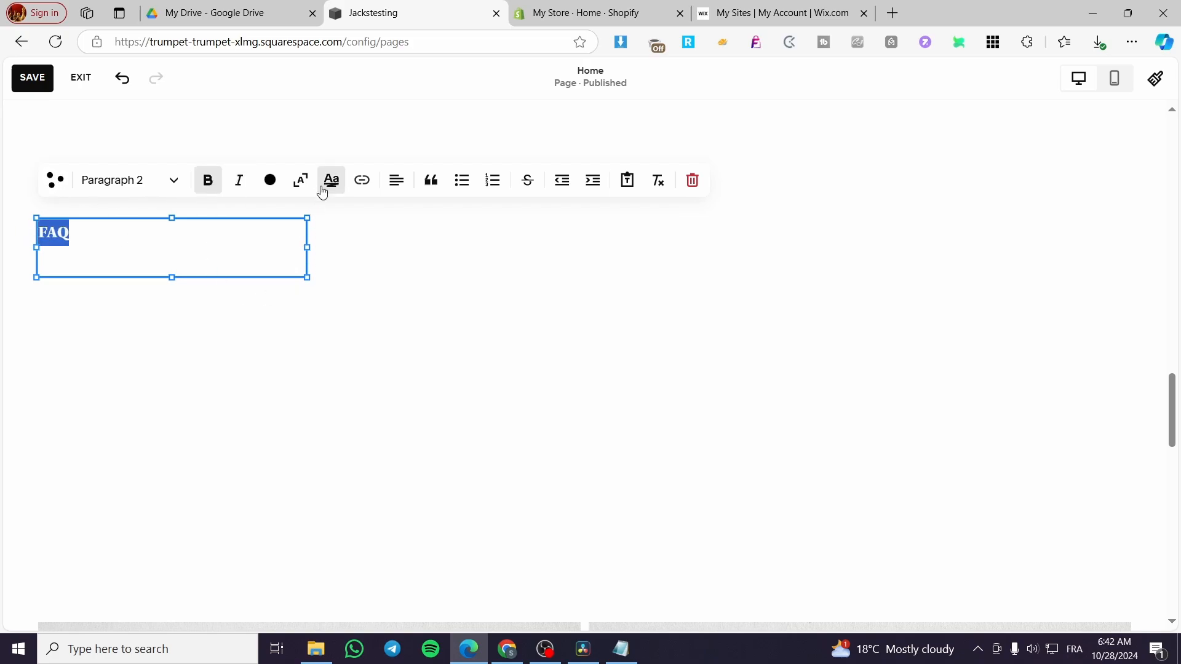
{"action": "left_click", "coordinate": [148, 181]}
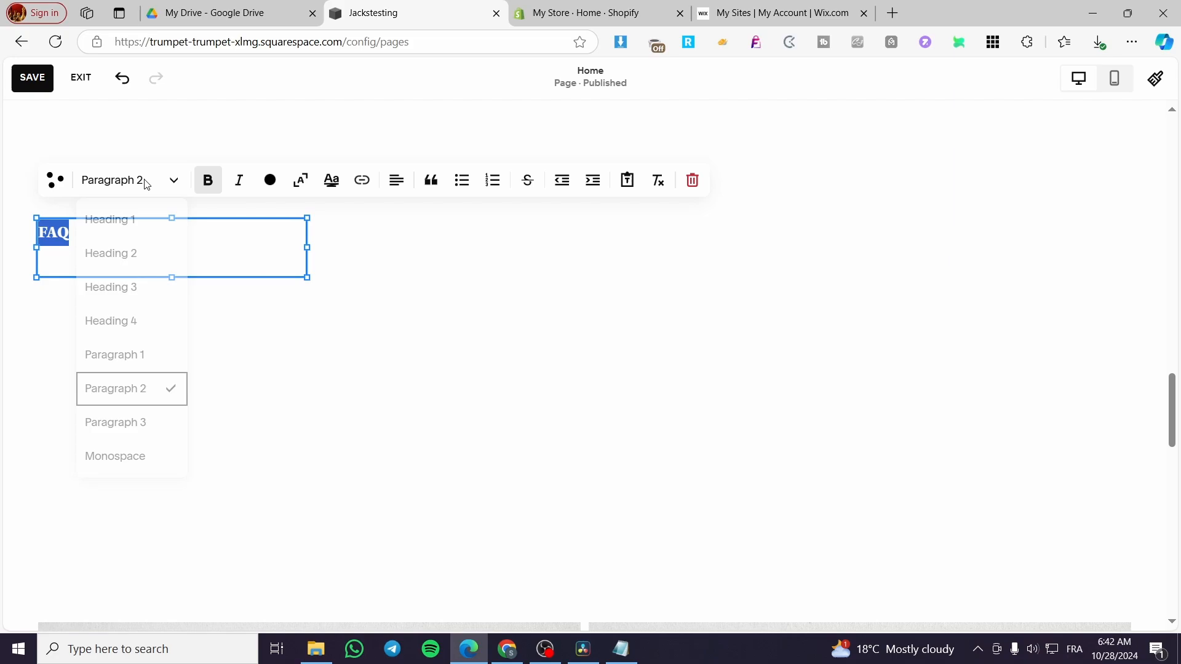
{"action": "left_click", "coordinate": [148, 230]}
{"action": "left_click", "coordinate": [295, 360]}
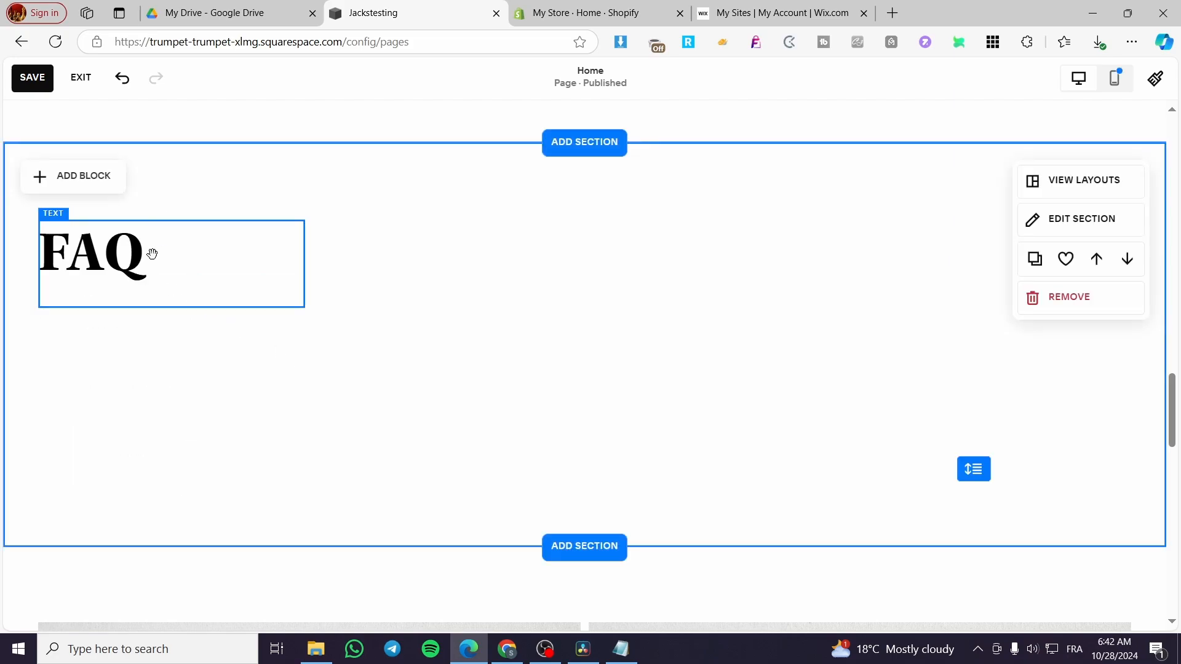
- Centre-align the FAQ heading and position its text block in the horizontal middle of the section
{"action": "left_click_drag", "start_coordinate": [150, 252], "coordinate": [658, 238]}
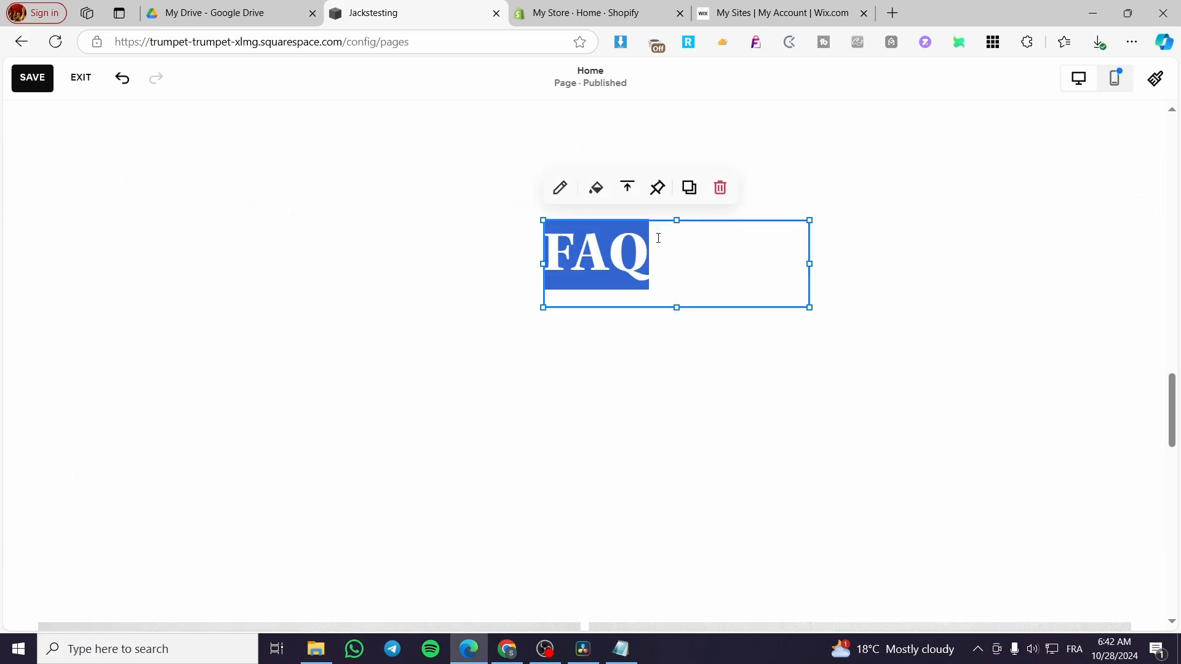
{"action": "left_click", "coordinate": [643, 274]}
{"action": "left_click", "coordinate": [866, 185]}
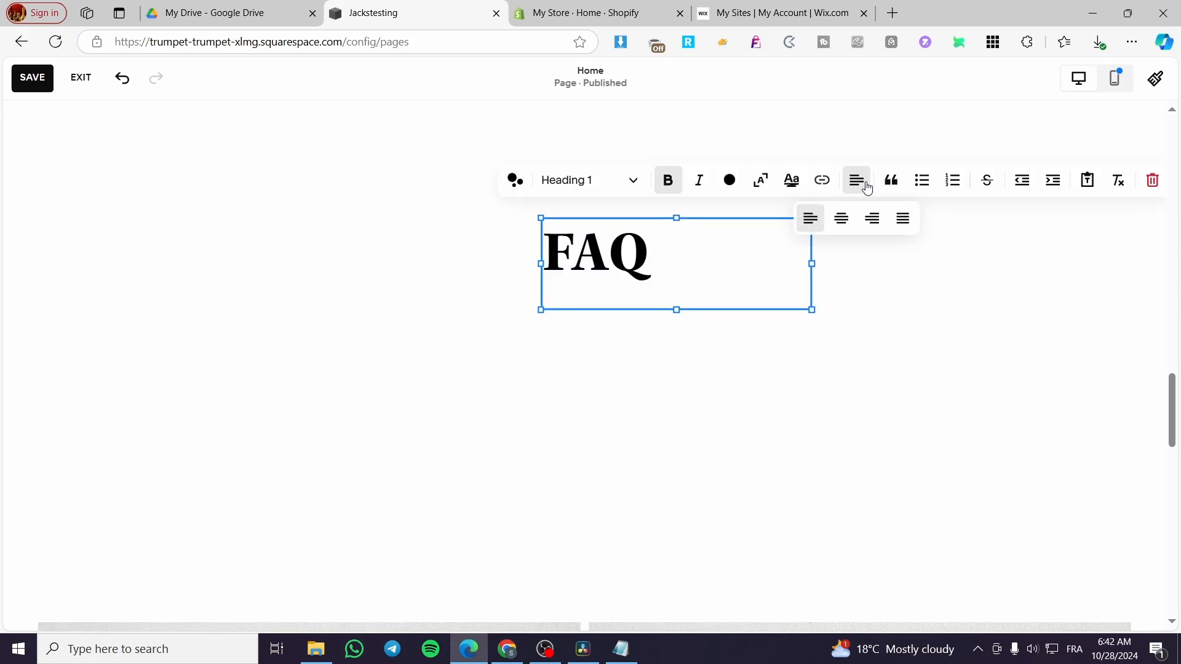
{"action": "left_click", "coordinate": [842, 220]}
{"action": "left_click_drag", "start_coordinate": [703, 259], "coordinate": [632, 255]}
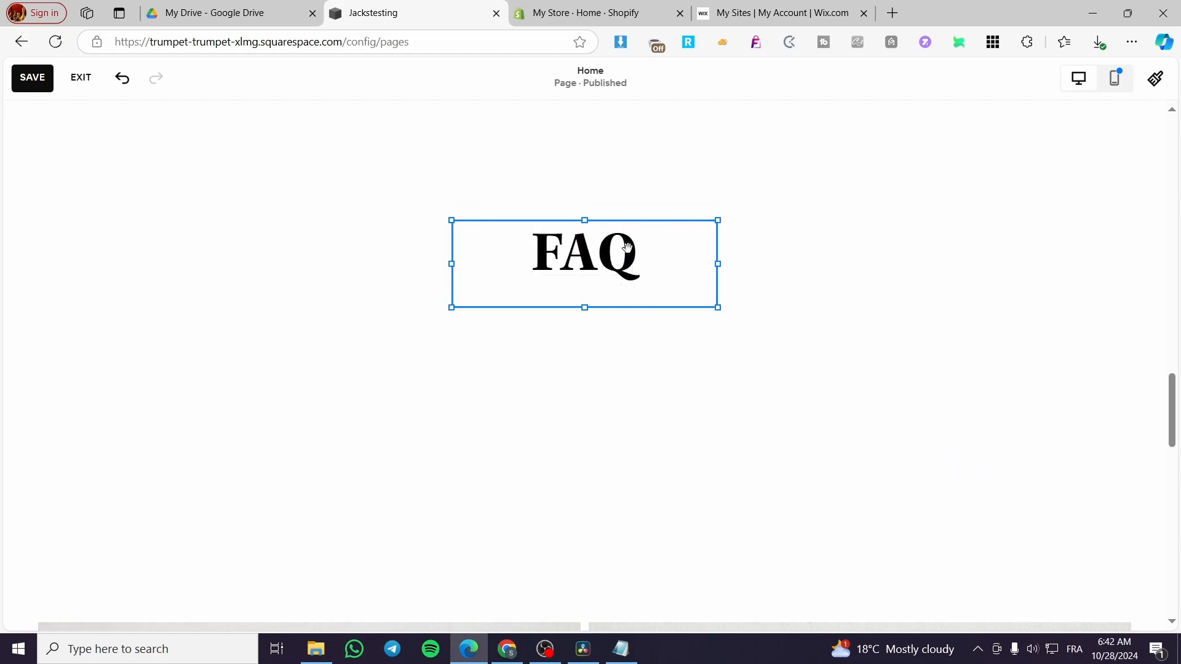
{"action": "left_click", "coordinate": [604, 420]}
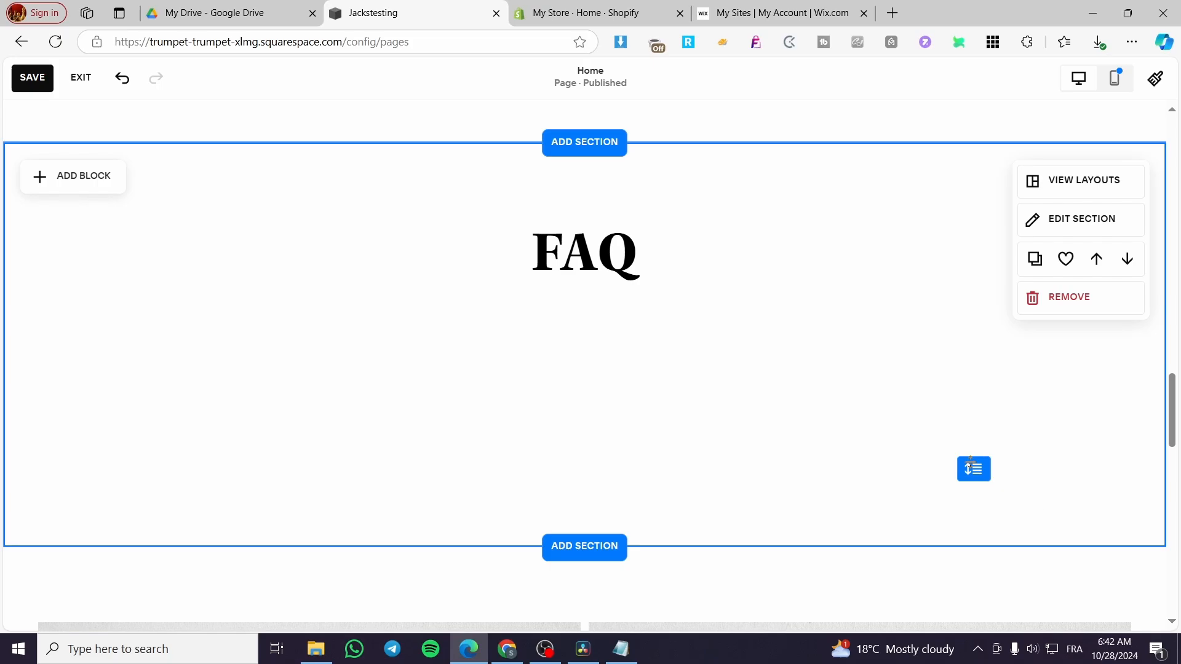
- Make the FAQ section taller and add a Code block, widened and centred below the FAQ heading
{"action": "left_click_drag", "start_coordinate": [970, 459], "coordinate": [969, 532]}
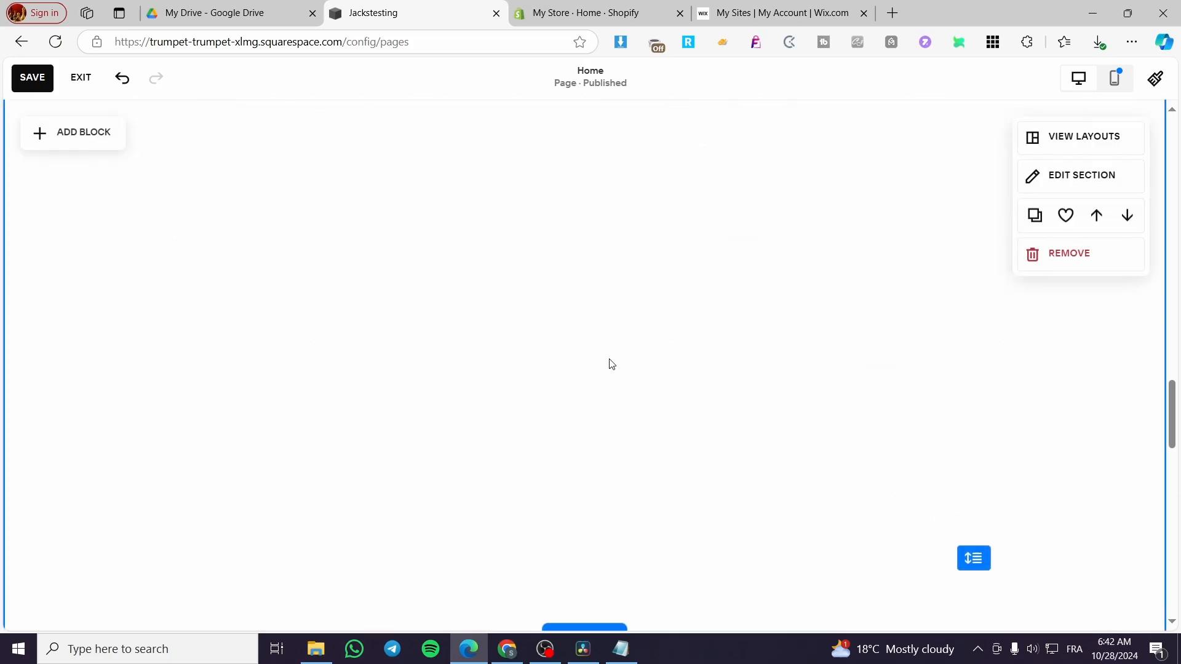
{"action": "left_click", "coordinate": [73, 147]}
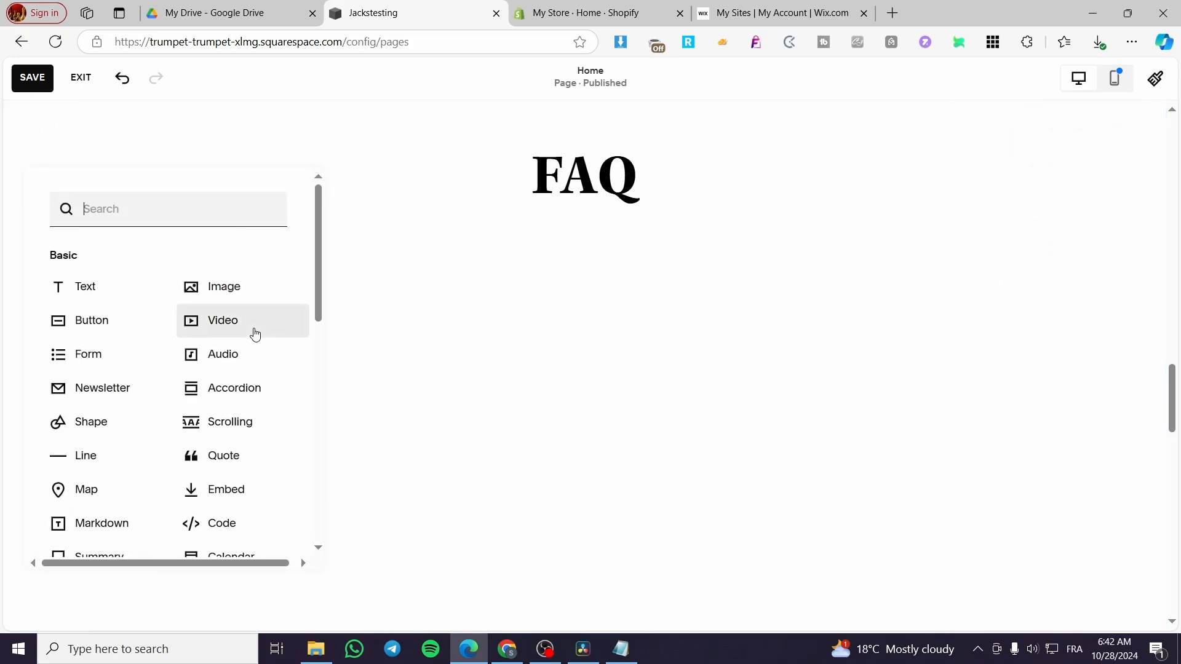
{"action": "left_click", "coordinate": [233, 533]}
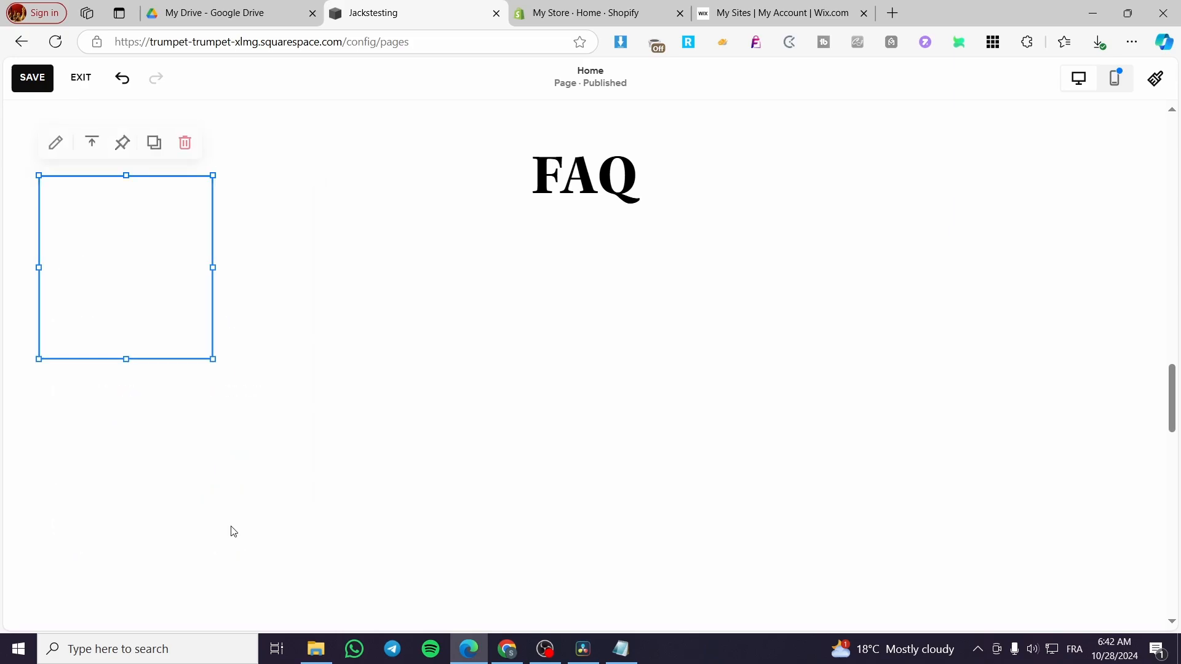
{"action": "left_click_drag", "start_coordinate": [137, 289], "coordinate": [582, 398]}
{"action": "left_click_drag", "start_coordinate": [644, 363], "coordinate": [990, 367]}
{"action": "left_click_drag", "start_coordinate": [754, 356], "coordinate": [643, 360]}
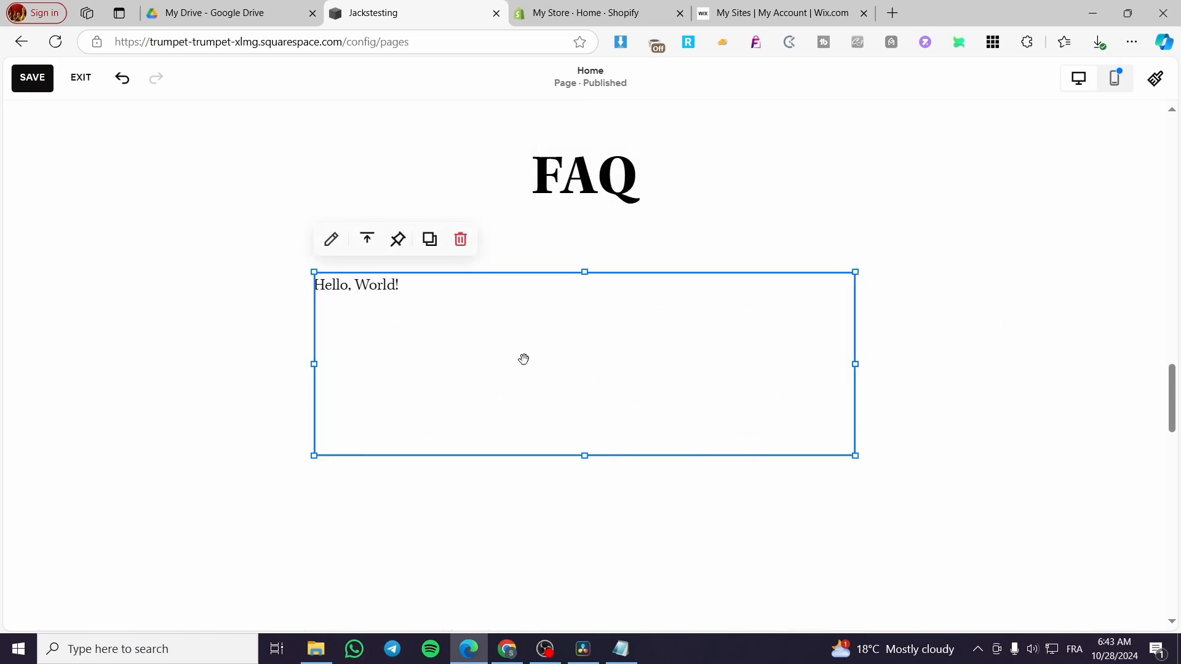
- Switch to Notepad and copy the dropdown HTML under "4-Add the HTML"
{"action": "left_click", "coordinate": [621, 649]}
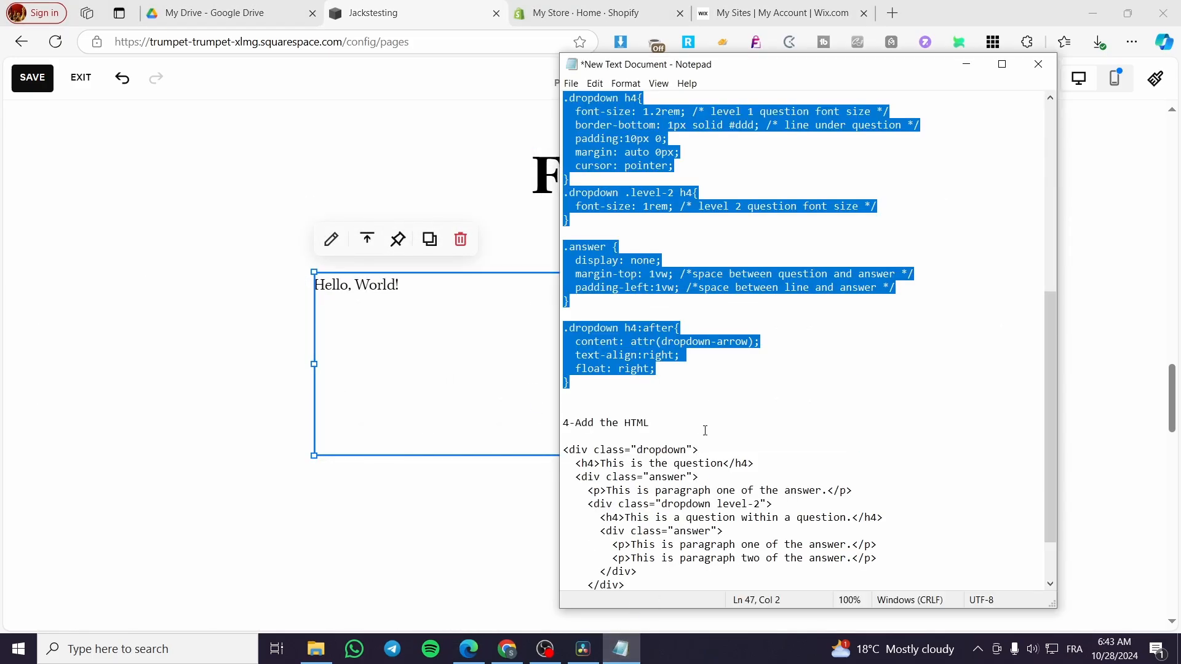
{"action": "scroll", "coordinate": [713, 390], "scroll_direction": "down", "scroll_amount": 2}
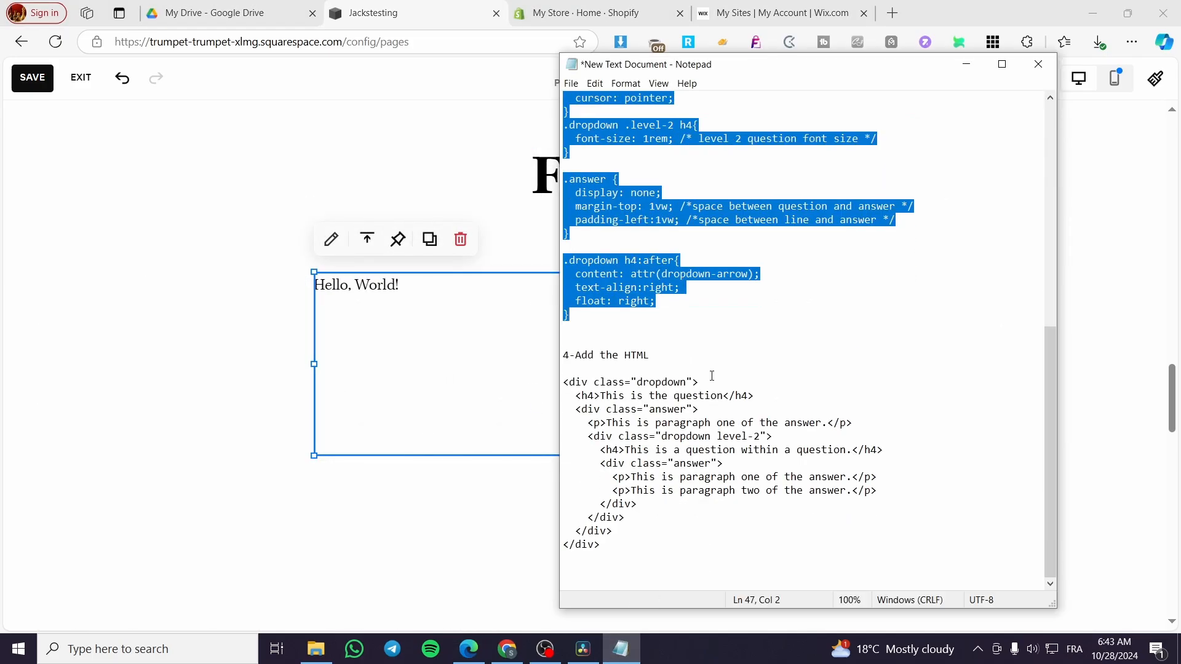
{"action": "left_click", "coordinate": [758, 407]}
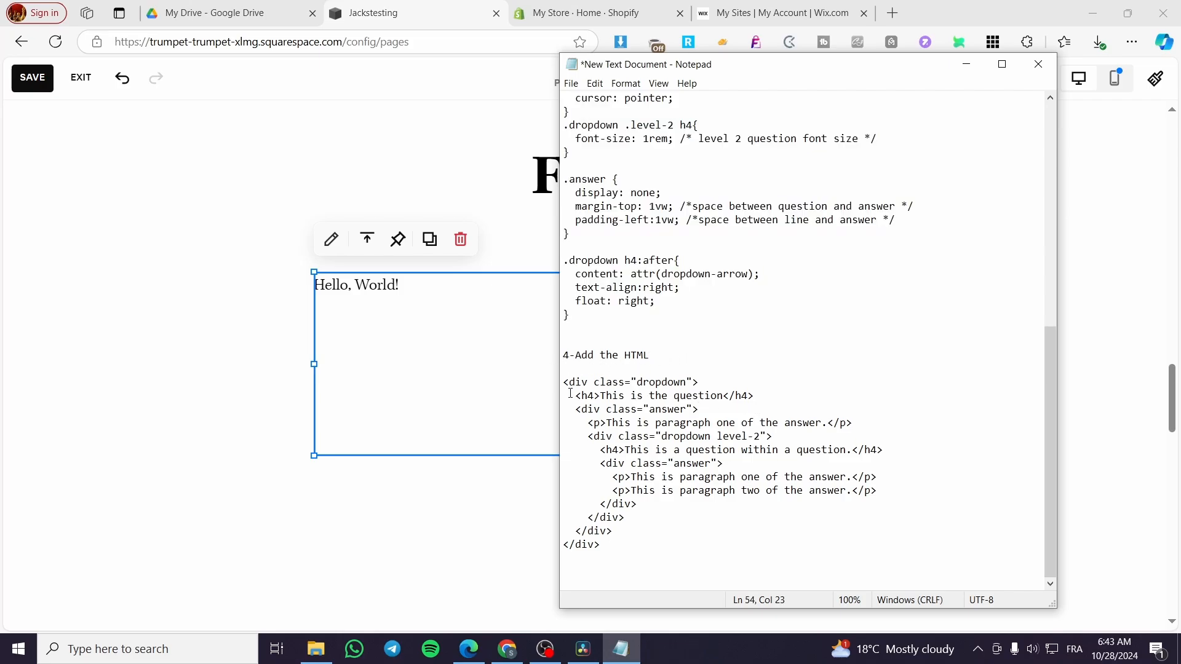
{"action": "left_click_drag", "start_coordinate": [564, 382], "coordinate": [657, 545]}
{"action": "key", "text": "ctrl+c"}
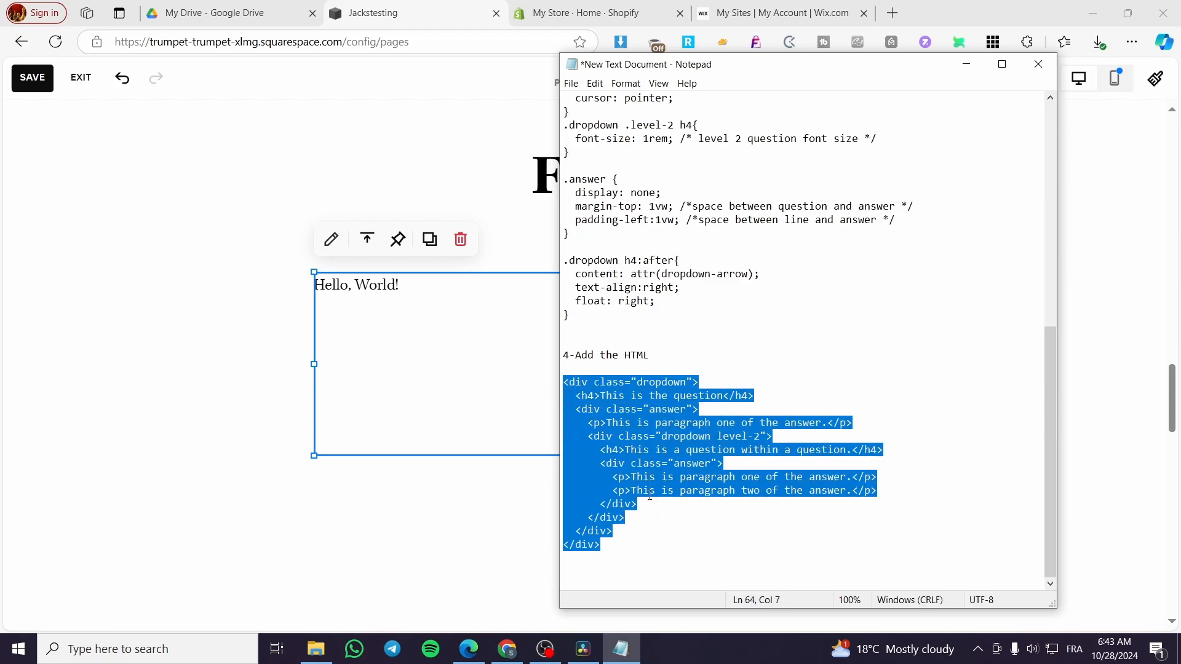
- Replace the "Hello, World!" placeholder in the Code block with the copied dropdown markup, keeping the mode on HTML, and close its editor
{"action": "left_click", "coordinate": [467, 400]}
{"action": "double_click", "coordinate": [395, 286]}
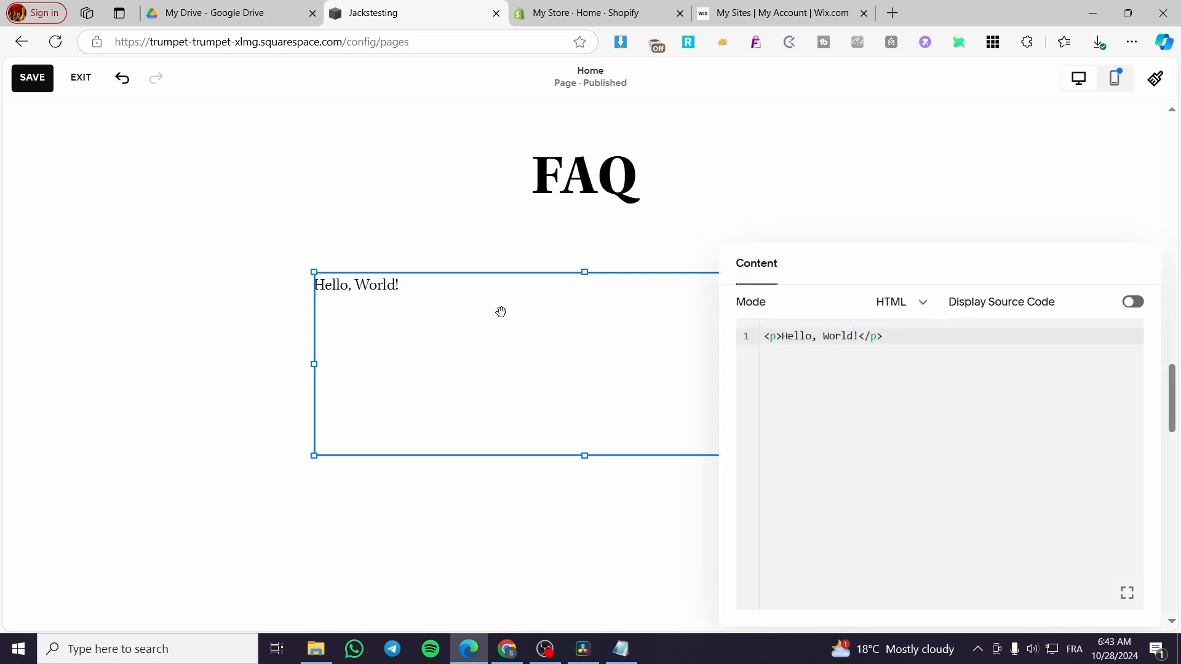
{"action": "left_click_drag", "start_coordinate": [867, 263], "coordinate": [521, 200]}
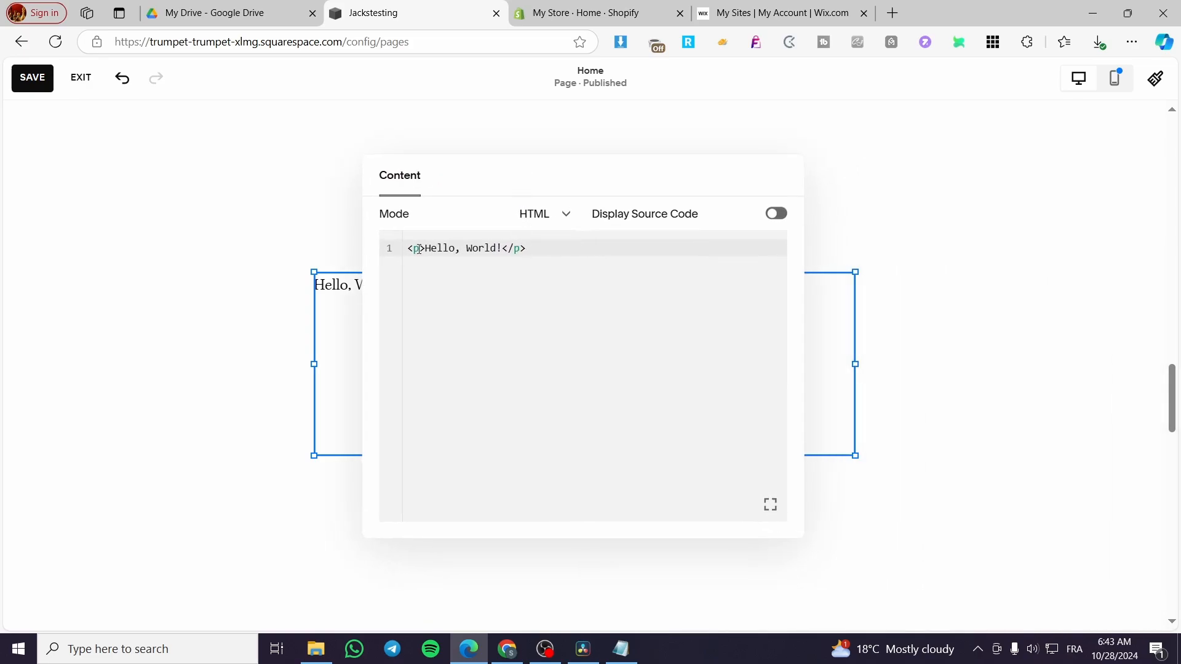
{"action": "left_click", "coordinate": [545, 222]}
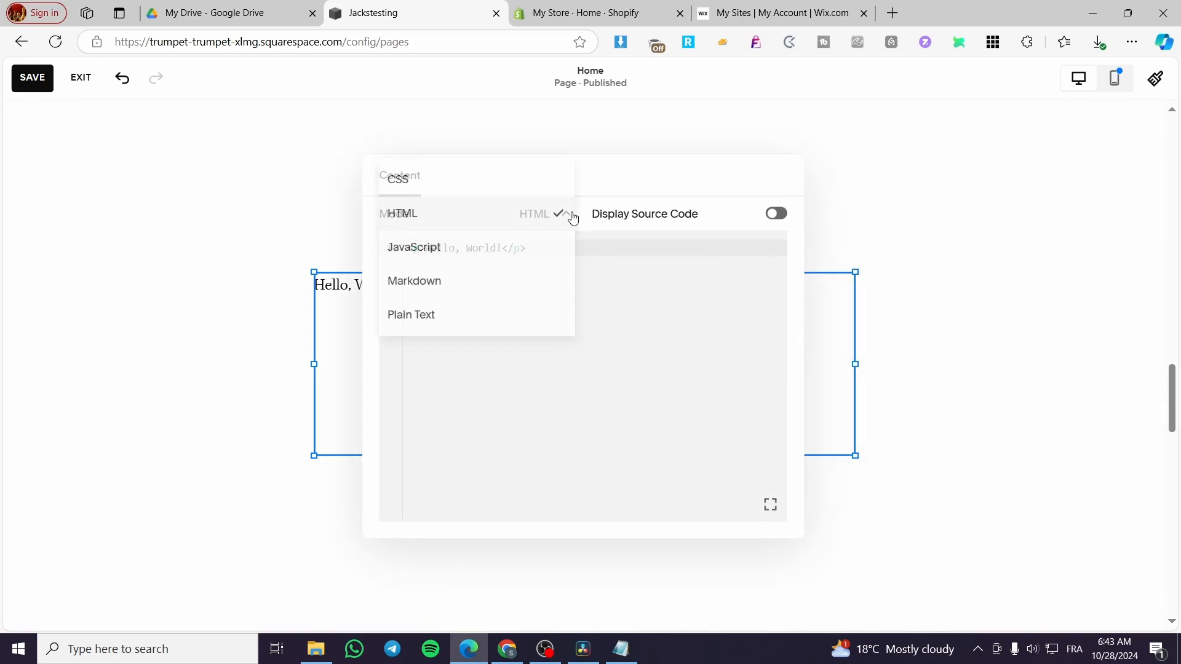
{"action": "left_click", "coordinate": [520, 224]}
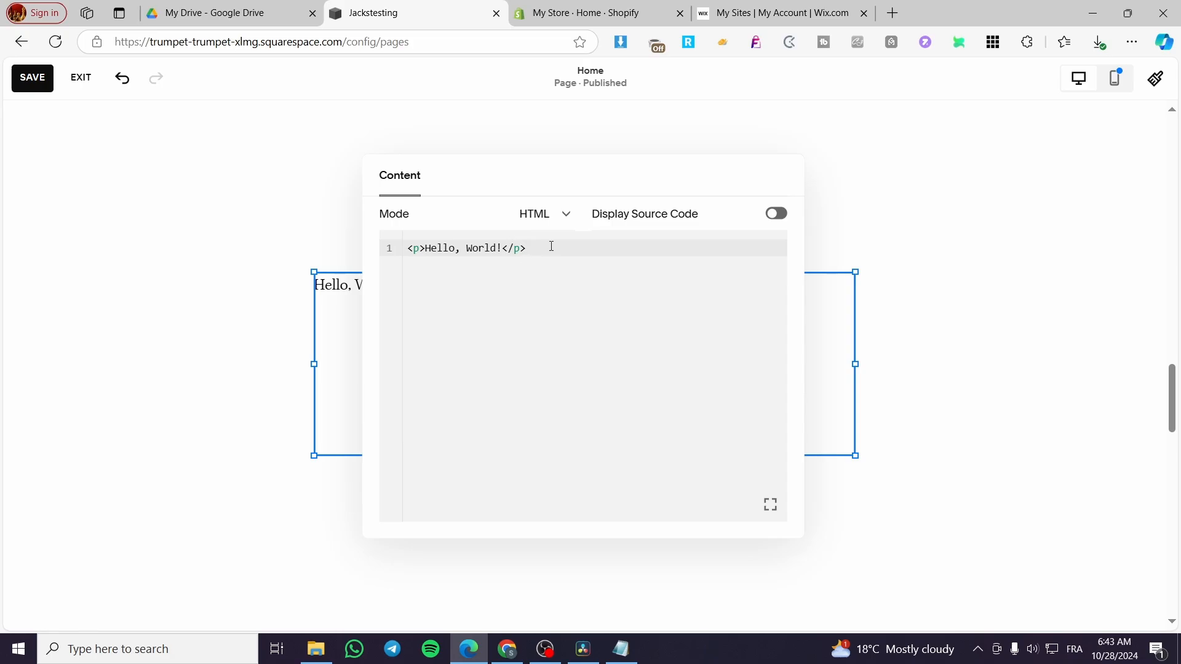
{"action": "left_click_drag", "start_coordinate": [551, 246], "coordinate": [389, 246]}
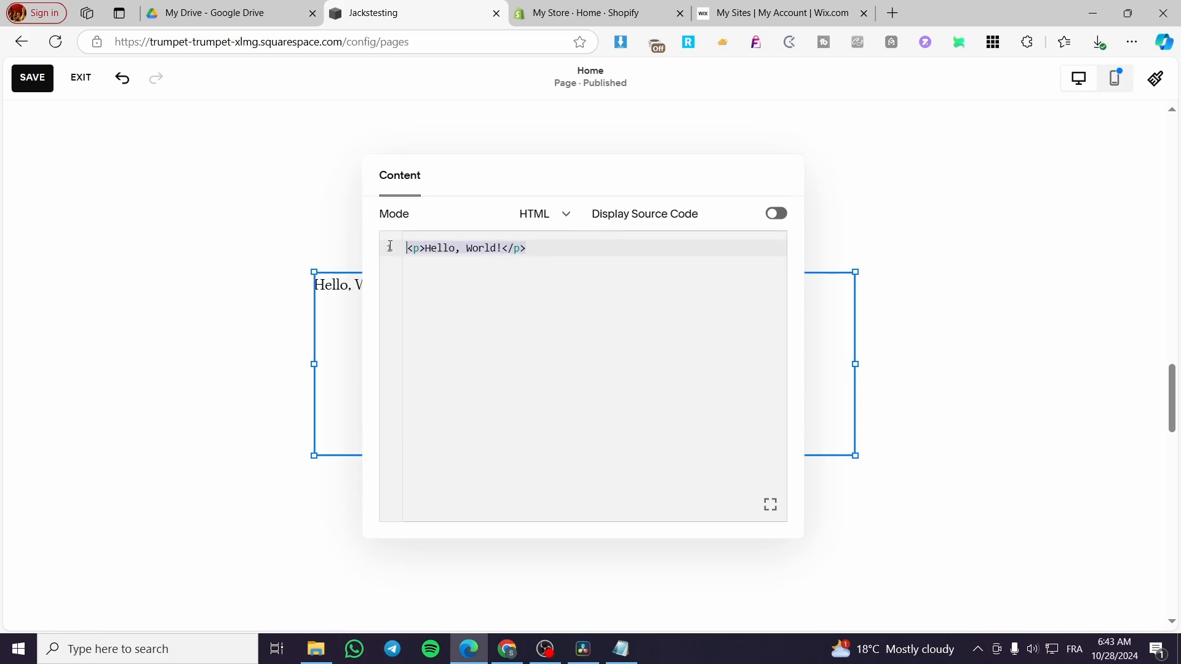
{"action": "key", "text": "BackSpace"}
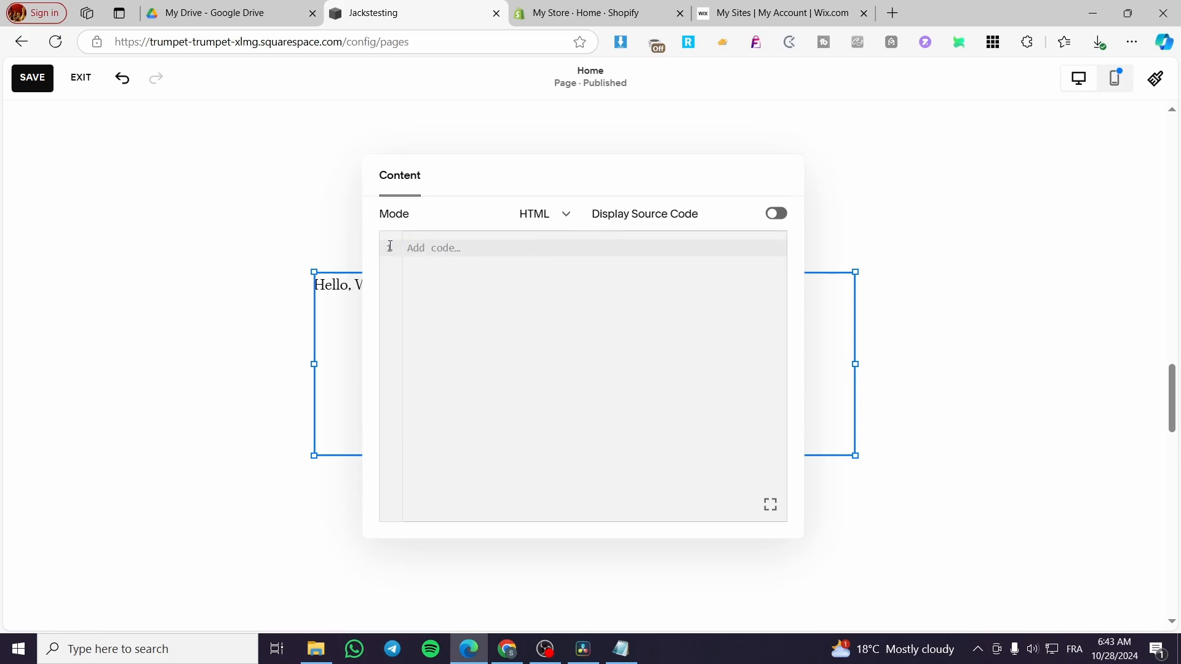
{"action": "key", "text": "ctrl+v"}
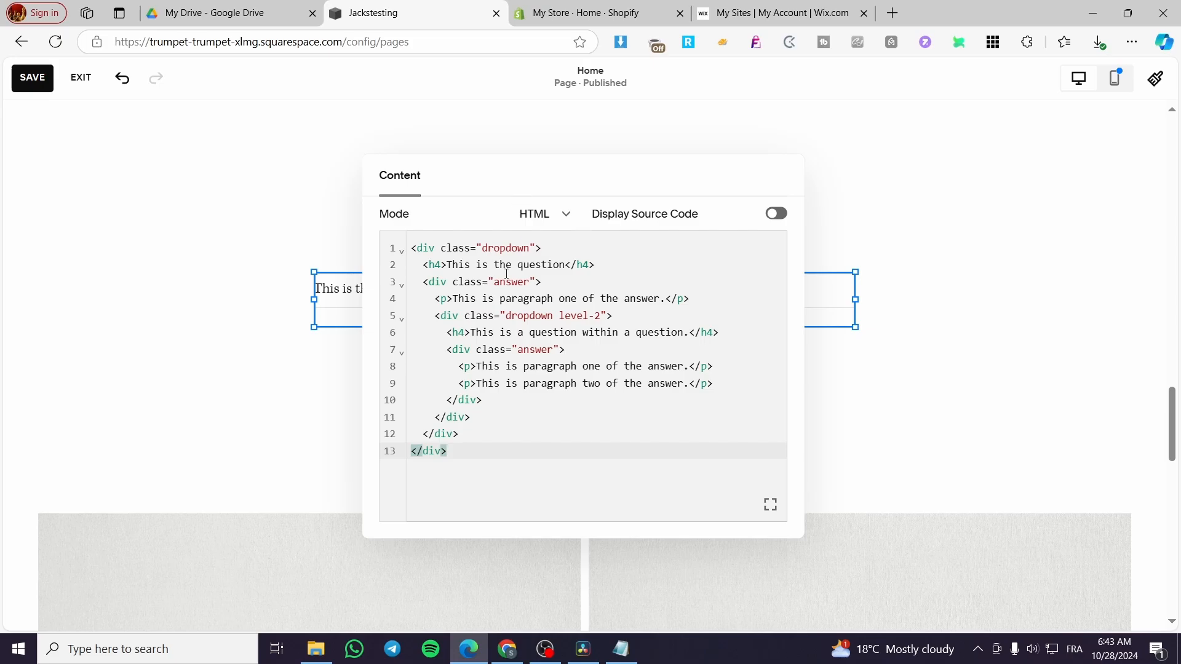
{"action": "left_click_drag", "start_coordinate": [548, 187], "coordinate": [865, 505]}
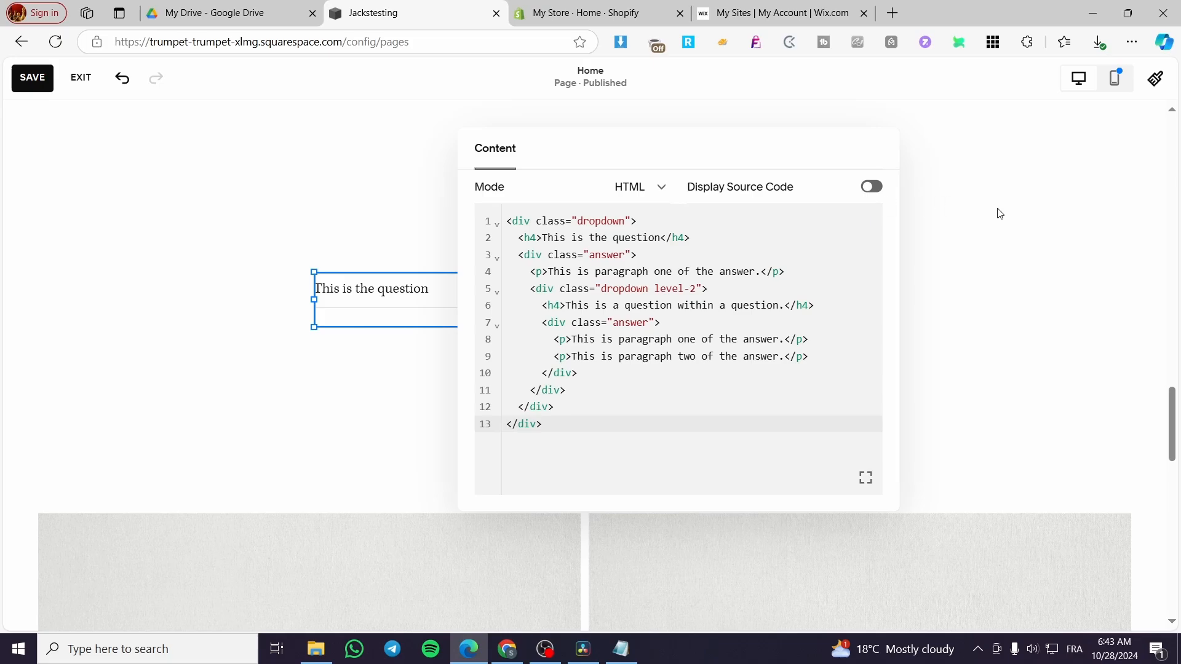
{"action": "left_click", "coordinate": [996, 212]}
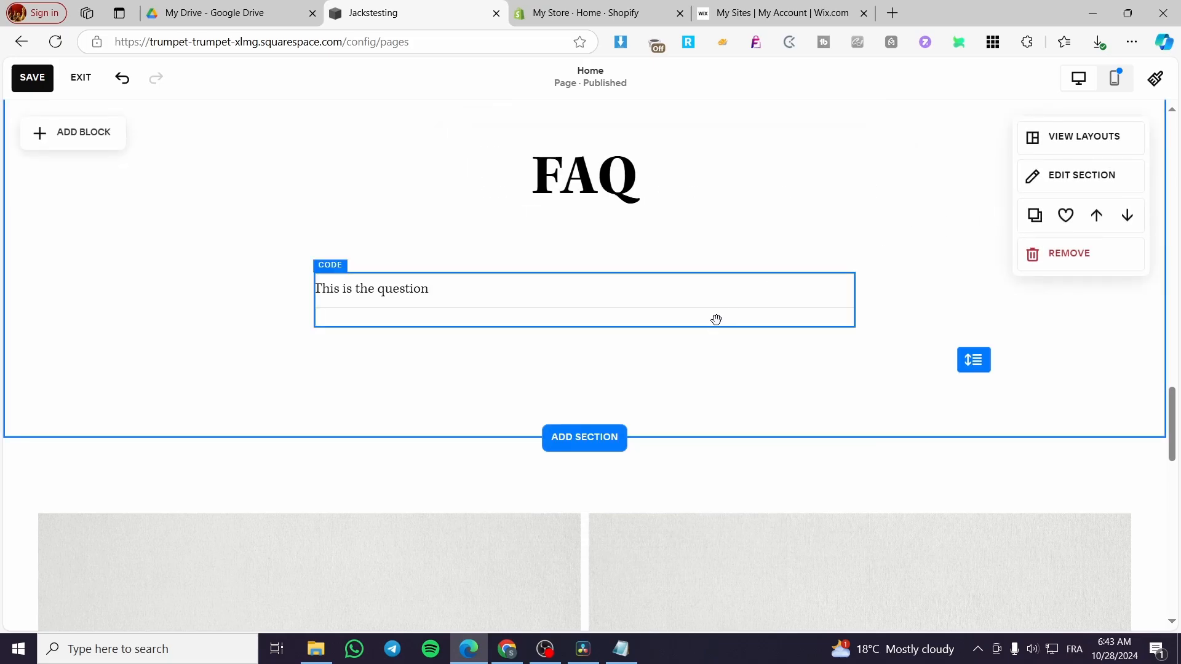
- Save the Home page, exit editing and bring up the FAQ dropdown in the page preview
{"action": "left_click", "coordinate": [474, 295]}
{"action": "left_click", "coordinate": [34, 84]}
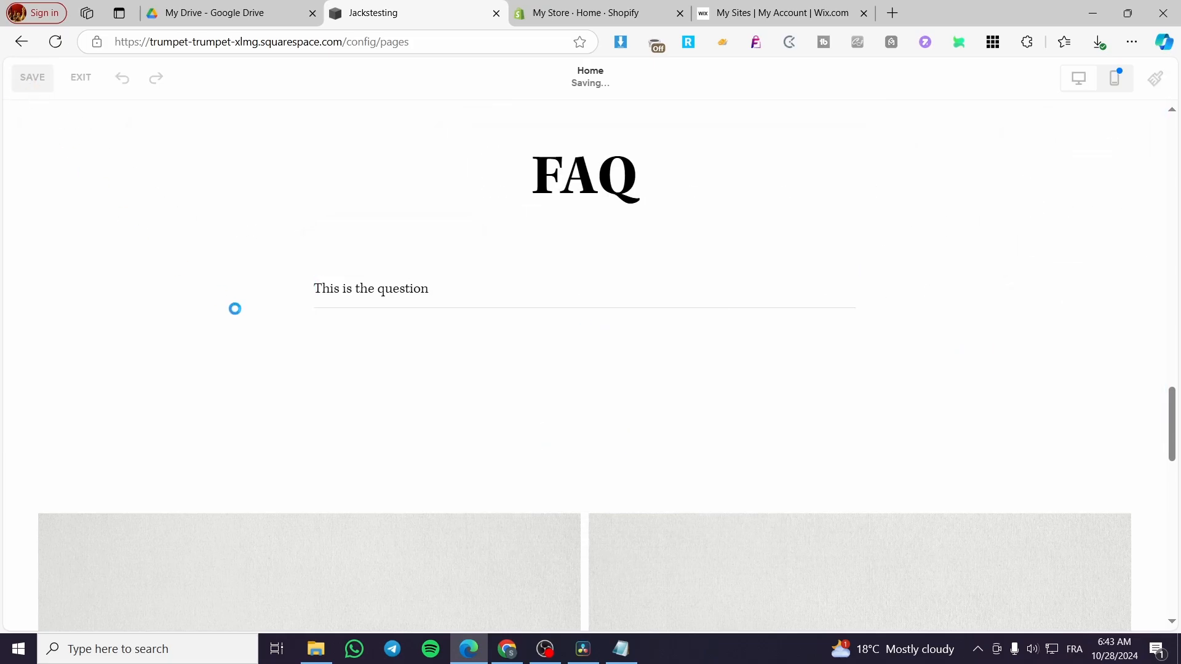
{"action": "left_click", "coordinate": [74, 84]}
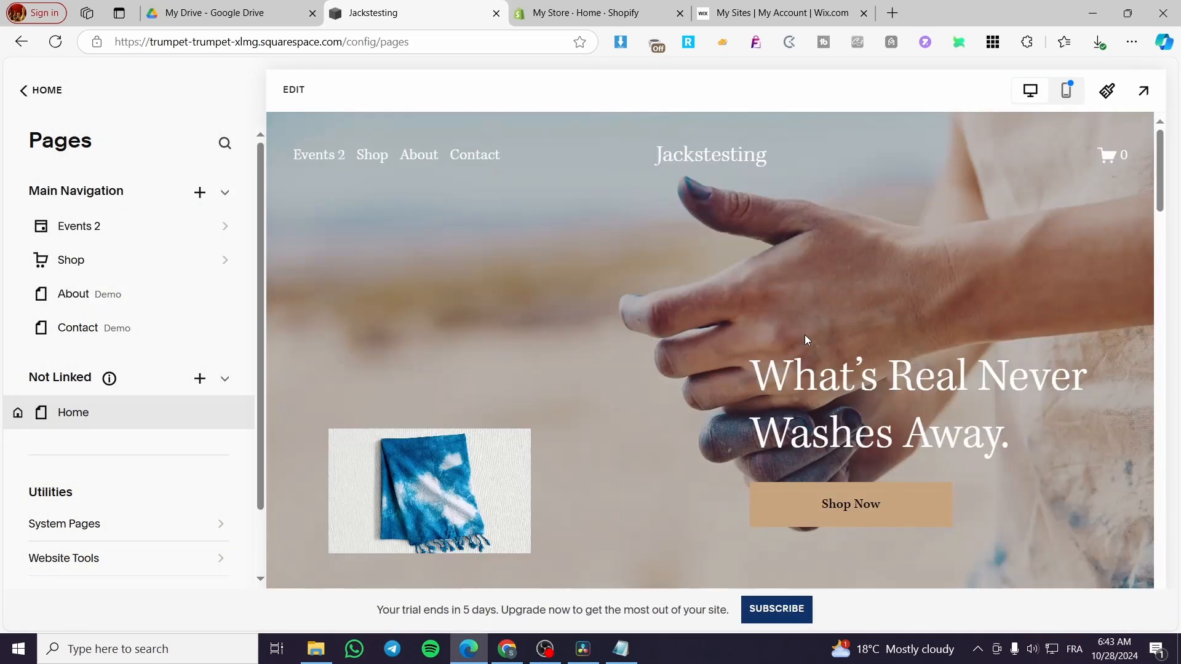
{"action": "scroll", "coordinate": [799, 337], "scroll_direction": "down", "scroll_amount": 15}
{"action": "scroll", "coordinate": [793, 294], "scroll_direction": "down", "scroll_amount": 2}
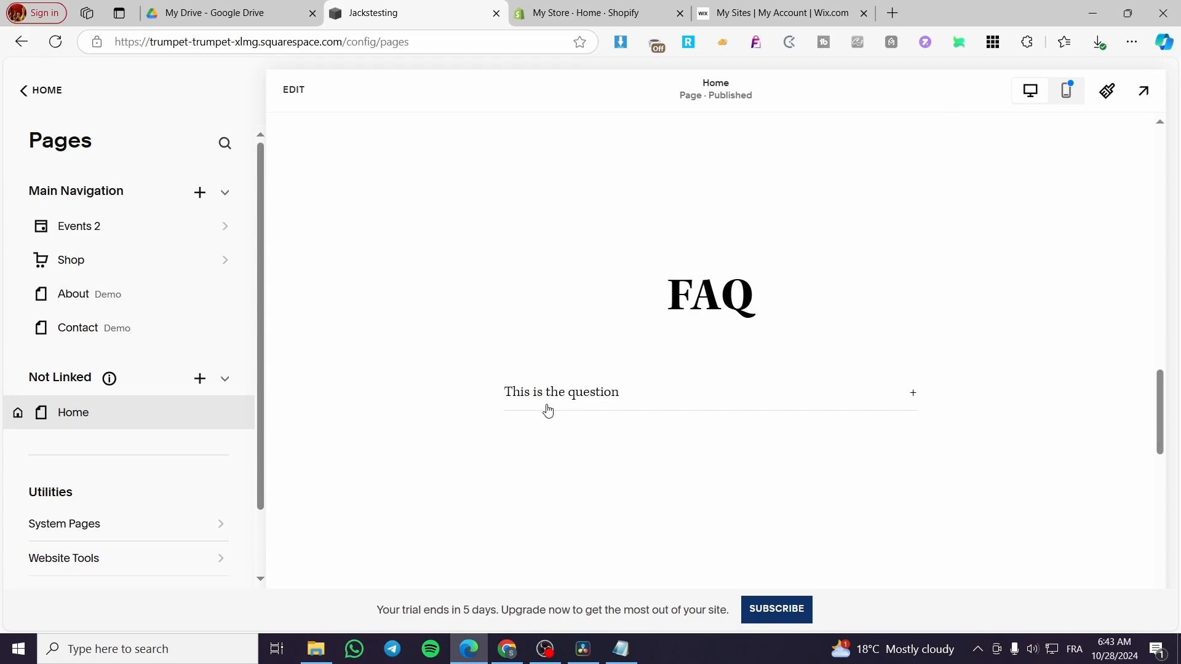
- Expand the FAQ question and its nested question in the preview to examine their answers
{"action": "left_click", "coordinate": [915, 395]}
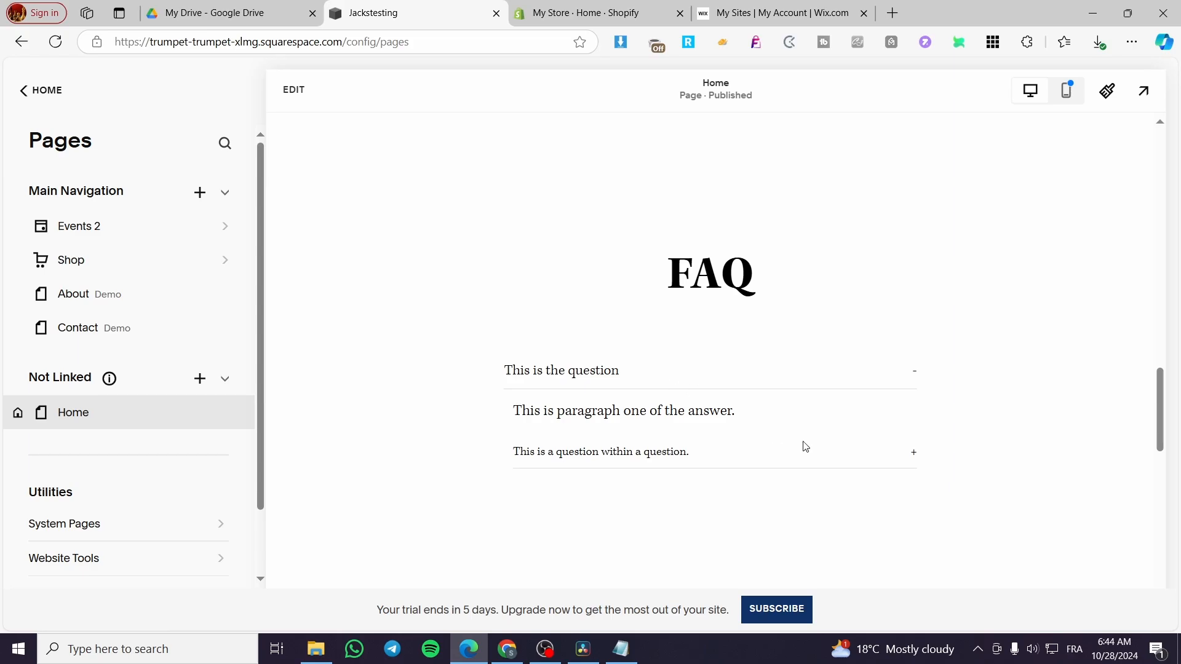
{"action": "left_click", "coordinate": [914, 451]}
{"action": "scroll", "coordinate": [851, 424], "scroll_direction": "down", "scroll_amount": 1}
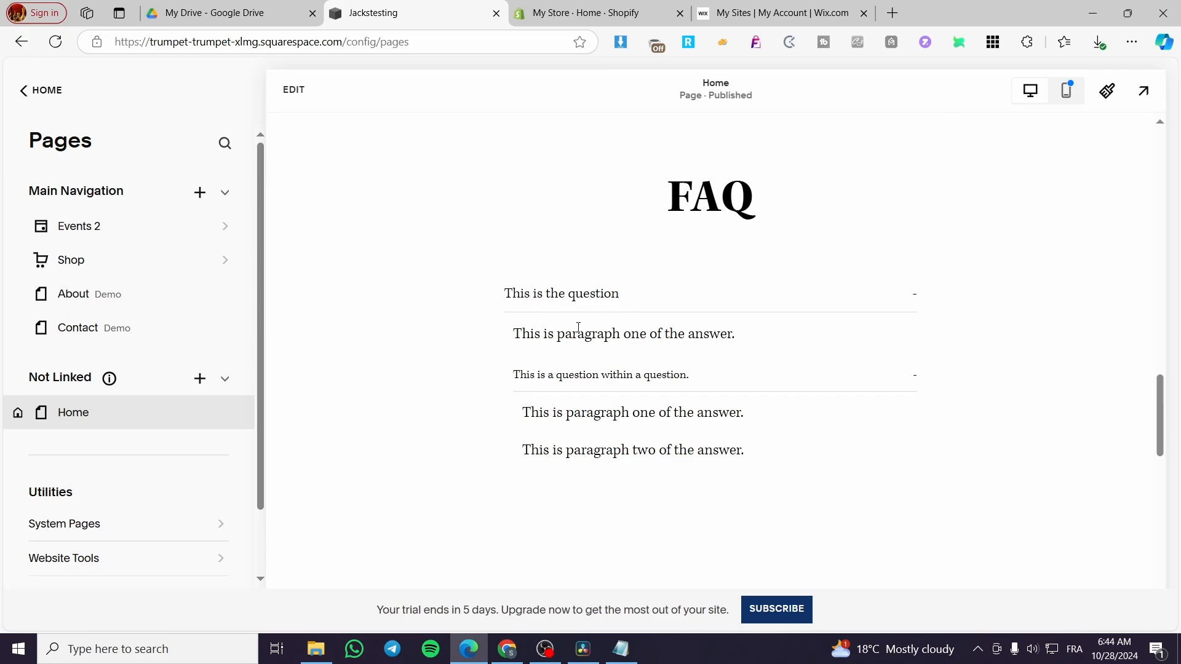
- Put the Home page back into editing and open the content editor of the FAQ Code block
{"action": "left_click", "coordinate": [297, 96]}
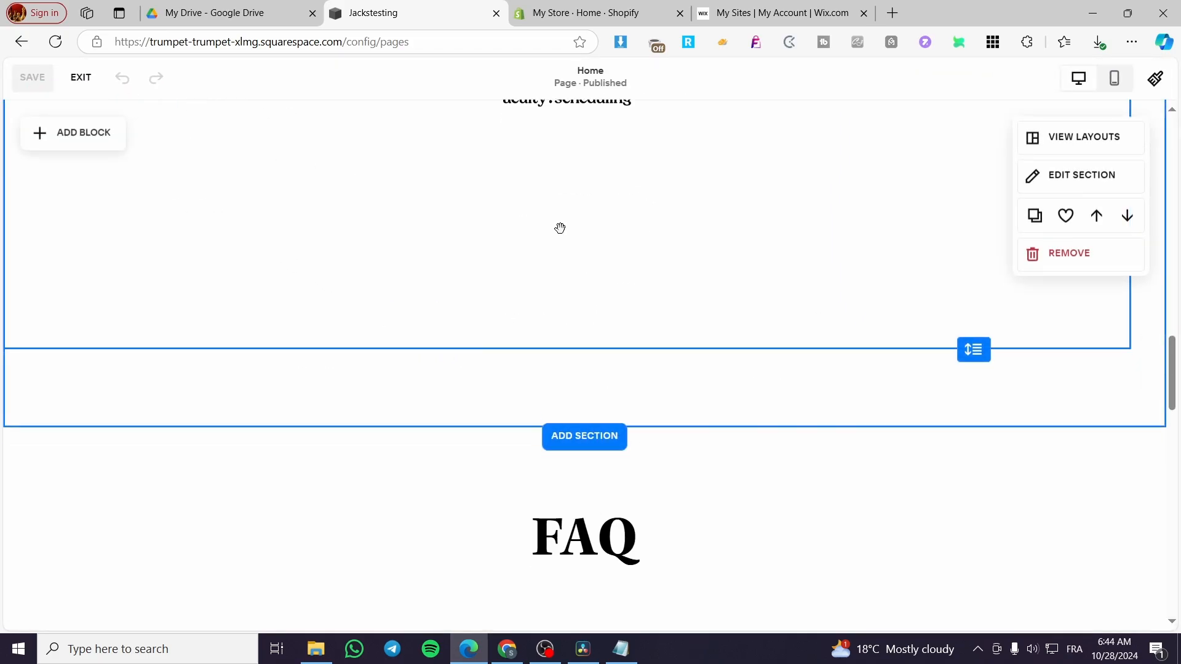
{"action": "scroll", "coordinate": [560, 228], "scroll_direction": "down", "scroll_amount": 7}
{"action": "left_click", "coordinate": [453, 222]}
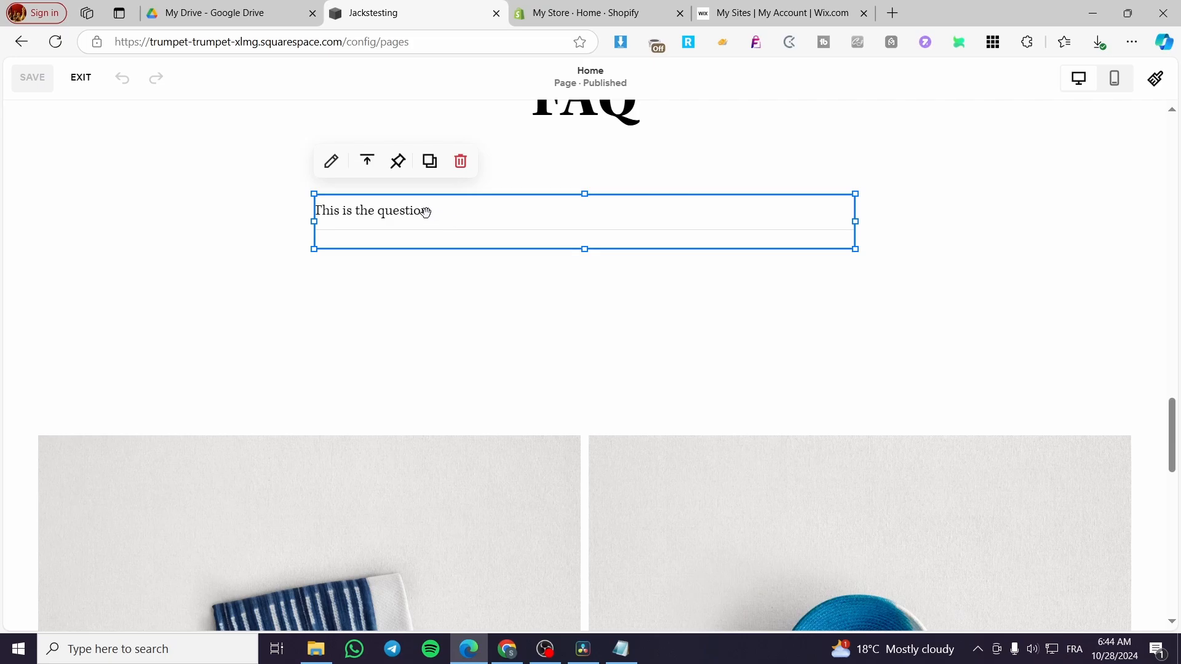
{"action": "double_click", "coordinate": [426, 213]}
{"action": "left_click_drag", "start_coordinate": [860, 204], "coordinate": [459, 203]}
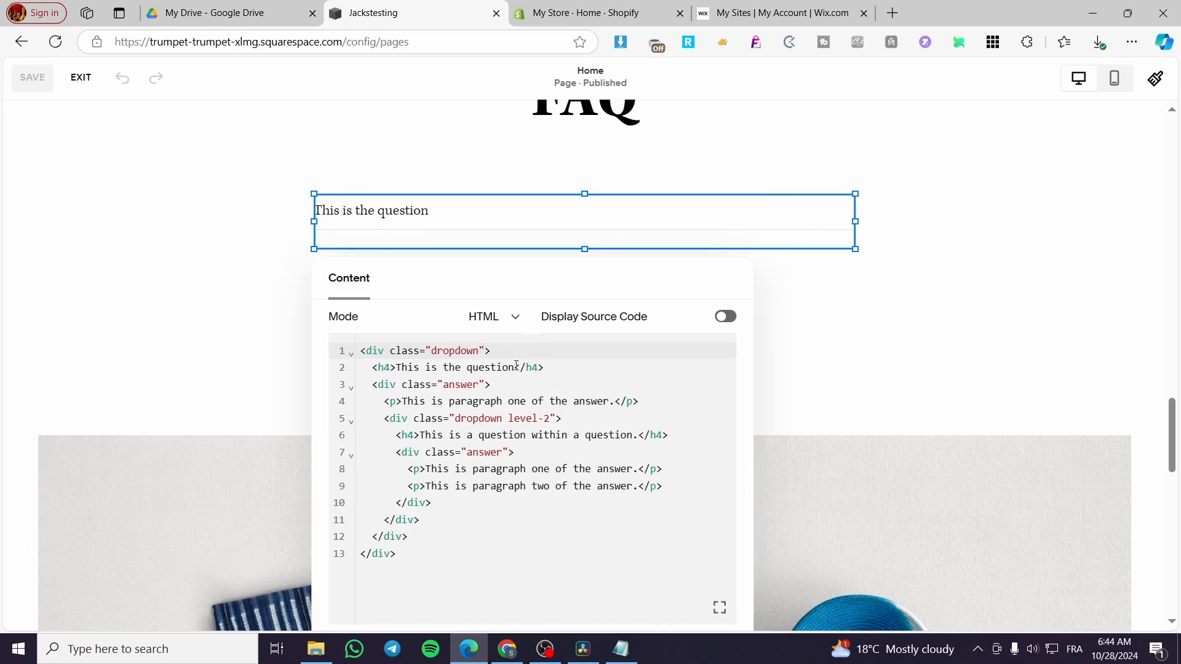
- Replace the main question text in the first h4 tag with "How Much does the service cost ?"
{"action": "left_click_drag", "start_coordinate": [516, 365], "coordinate": [399, 367]}
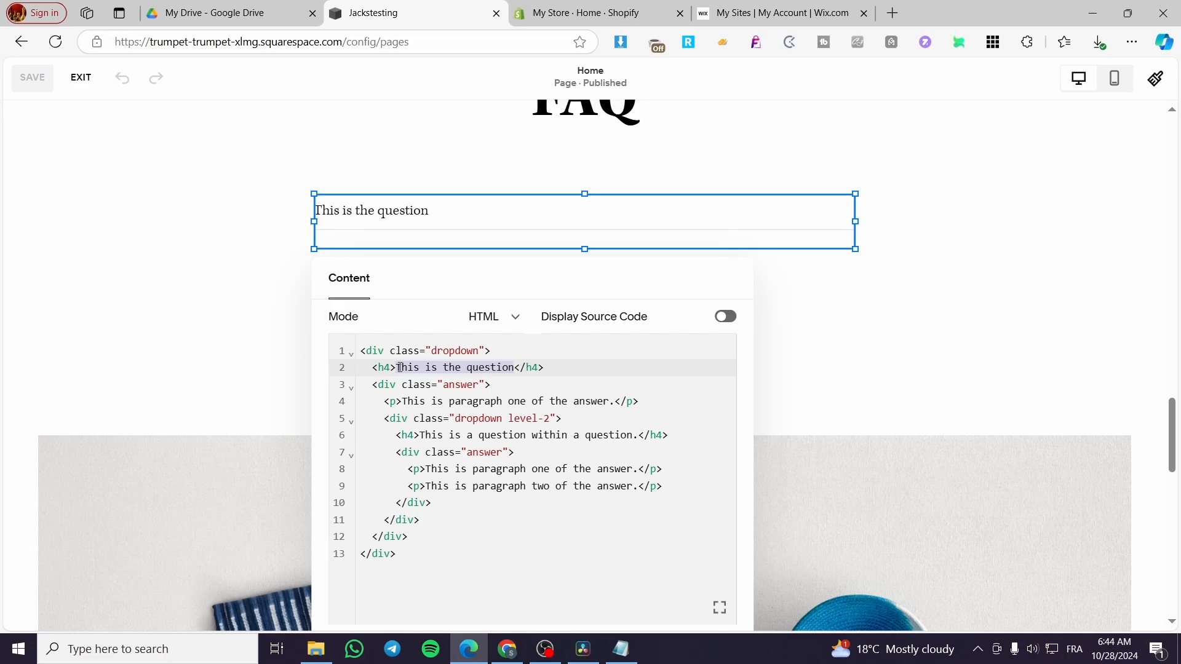
{"action": "type", "text": "How M"}
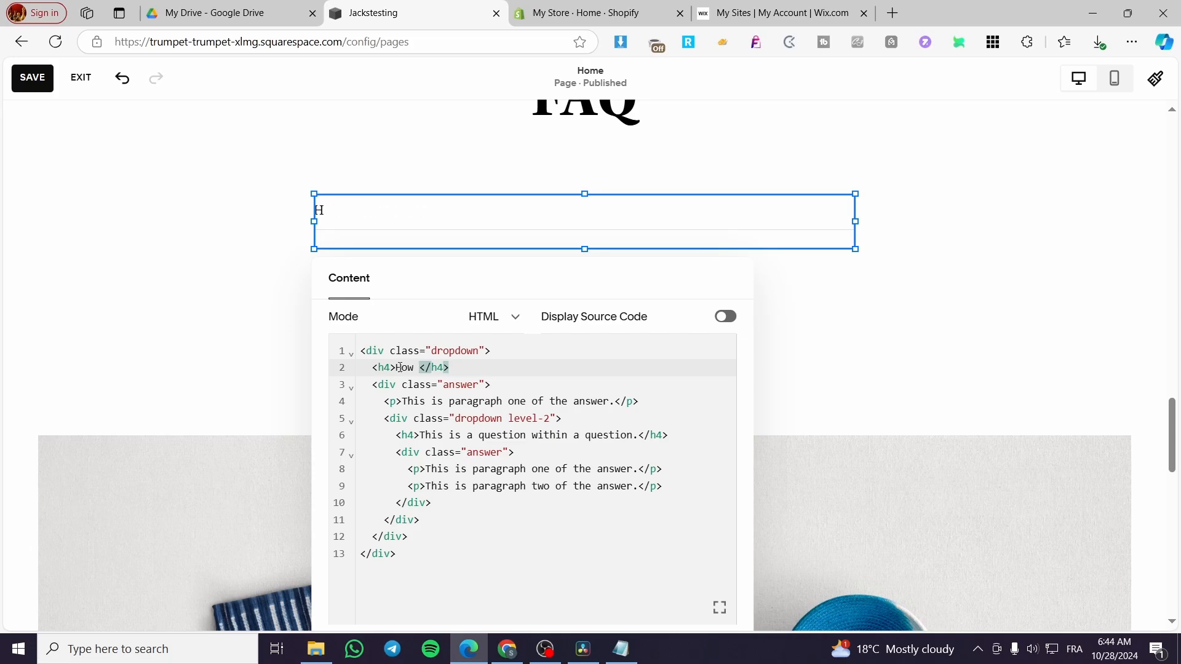
{"action": "type", "text": "uch "}
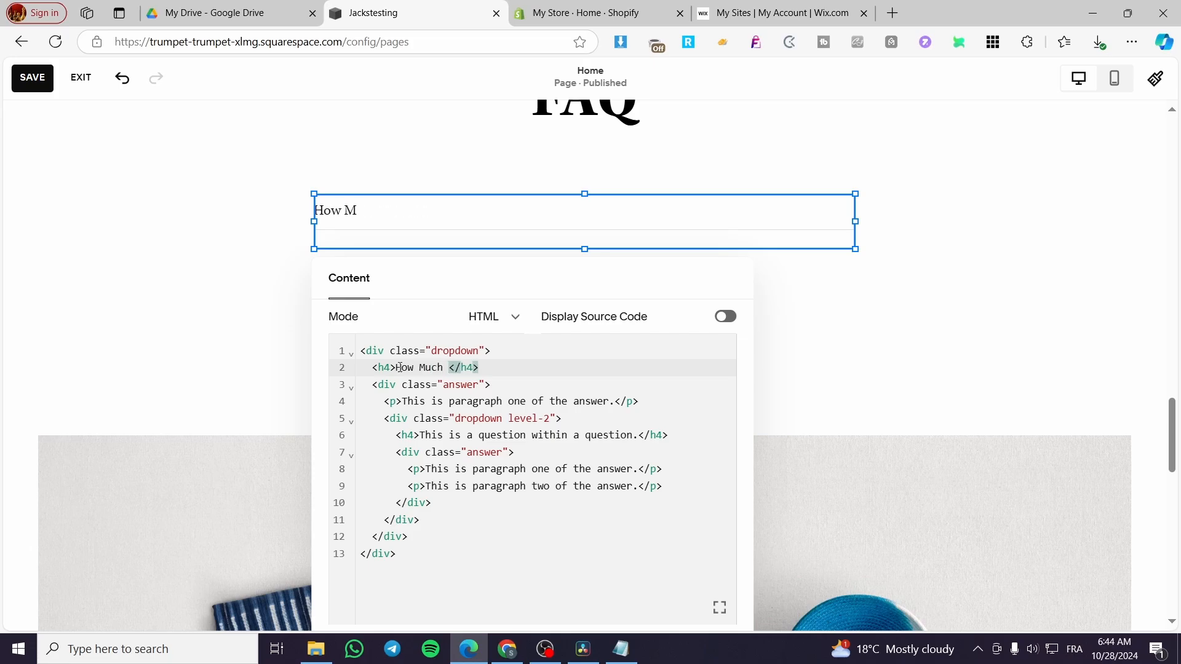
{"action": "type", "text": "does th"}
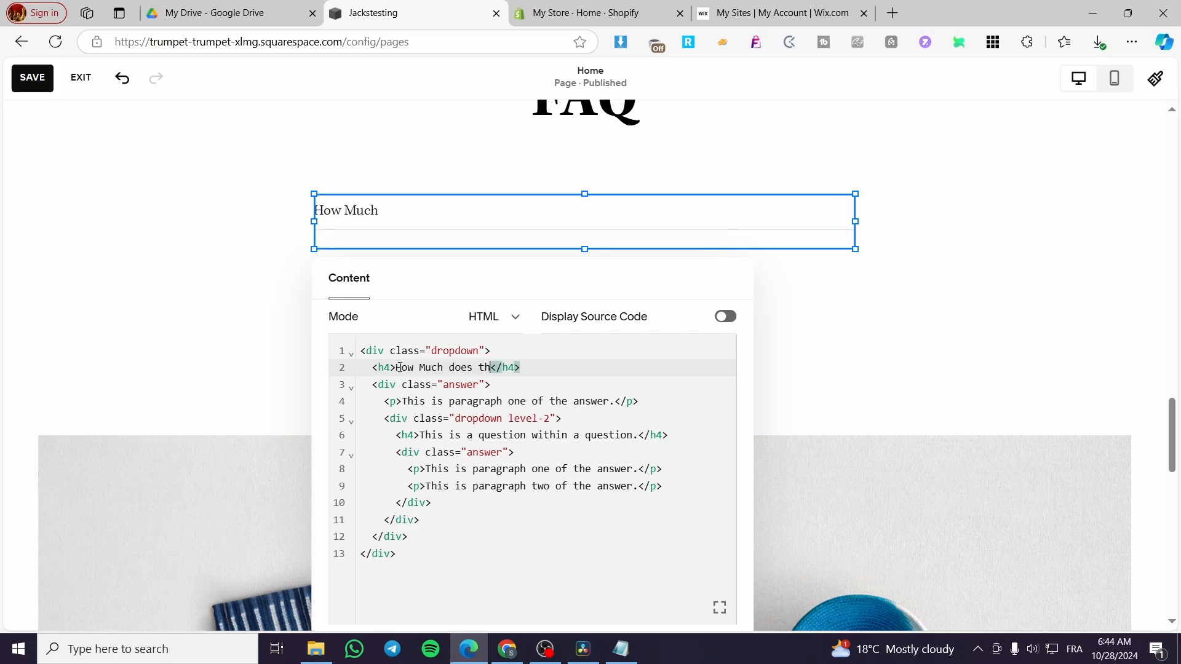
{"action": "type", "text": "e service "}
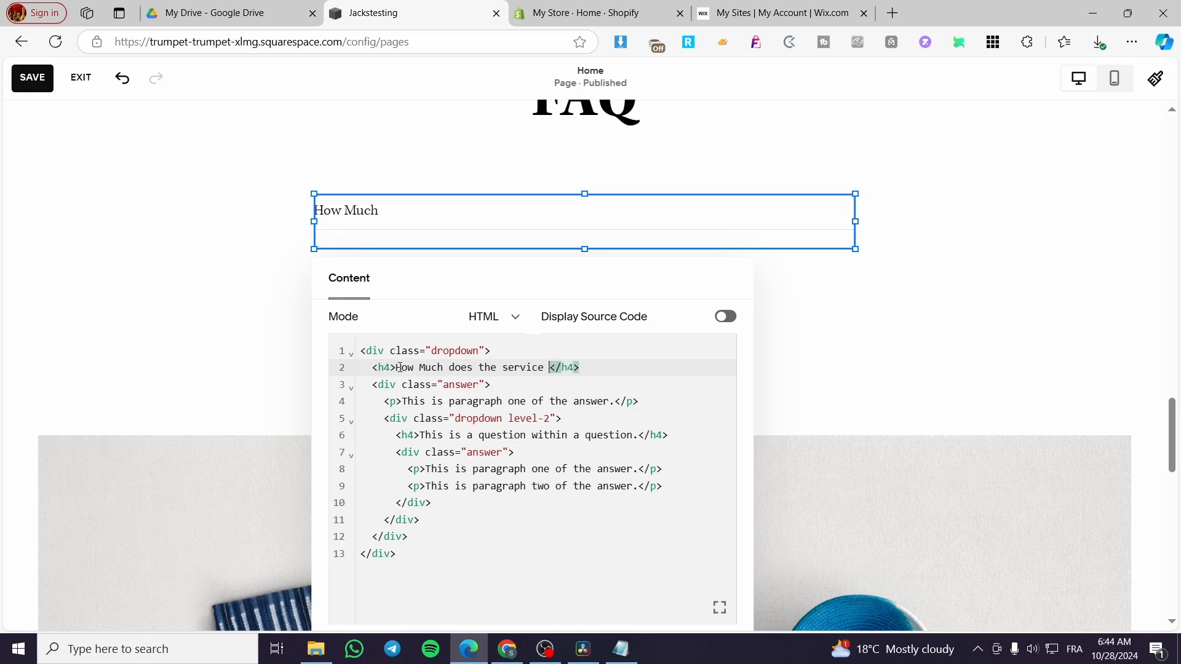
{"action": "type", "text": "cost "}
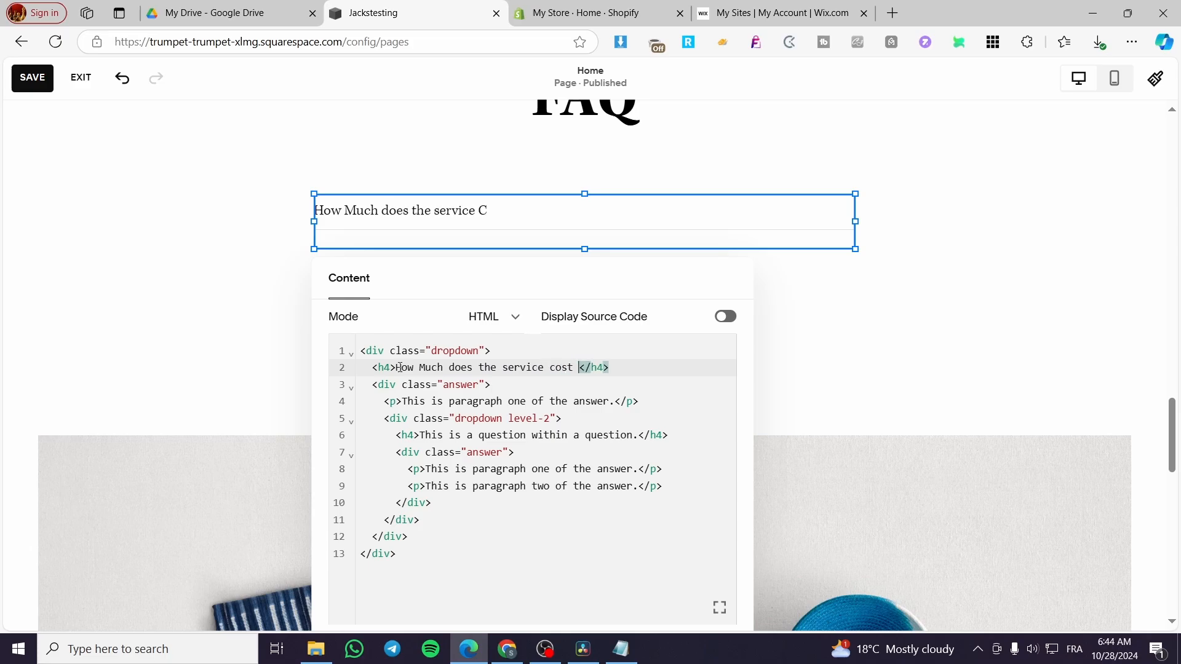
{"action": "type", "text": "?"}
- Replace the main question's answer paragraph with "We have different Packs so be free to choose one of them."
{"action": "left_click", "coordinate": [432, 391]}
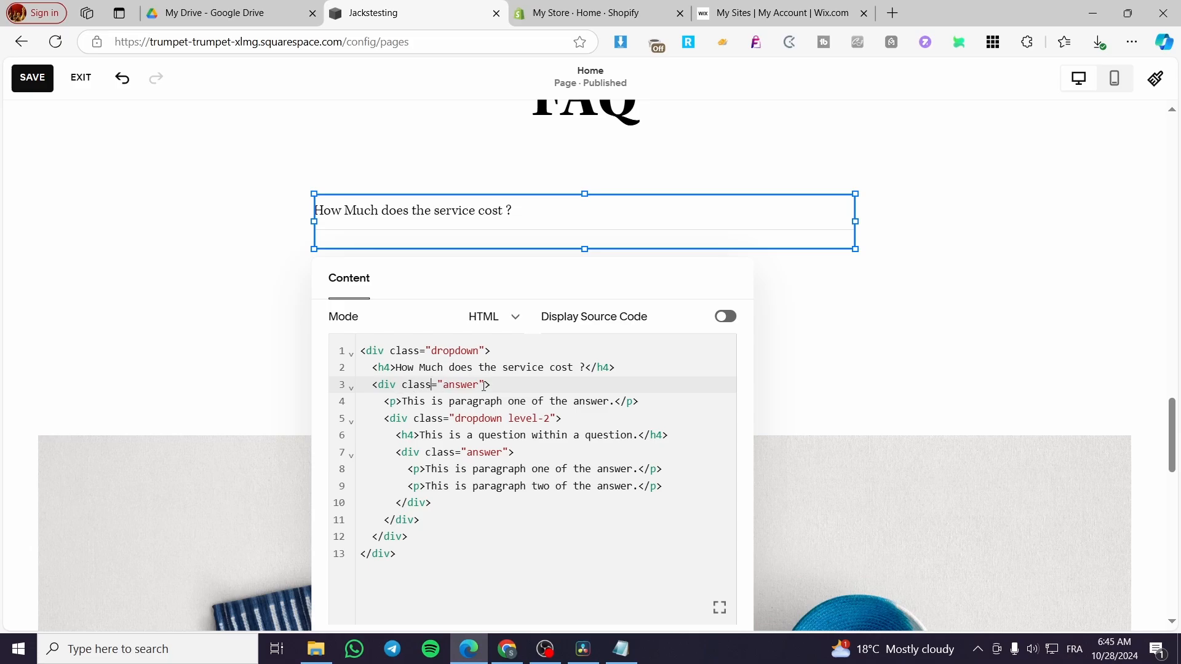
{"action": "left_click", "coordinate": [410, 402]}
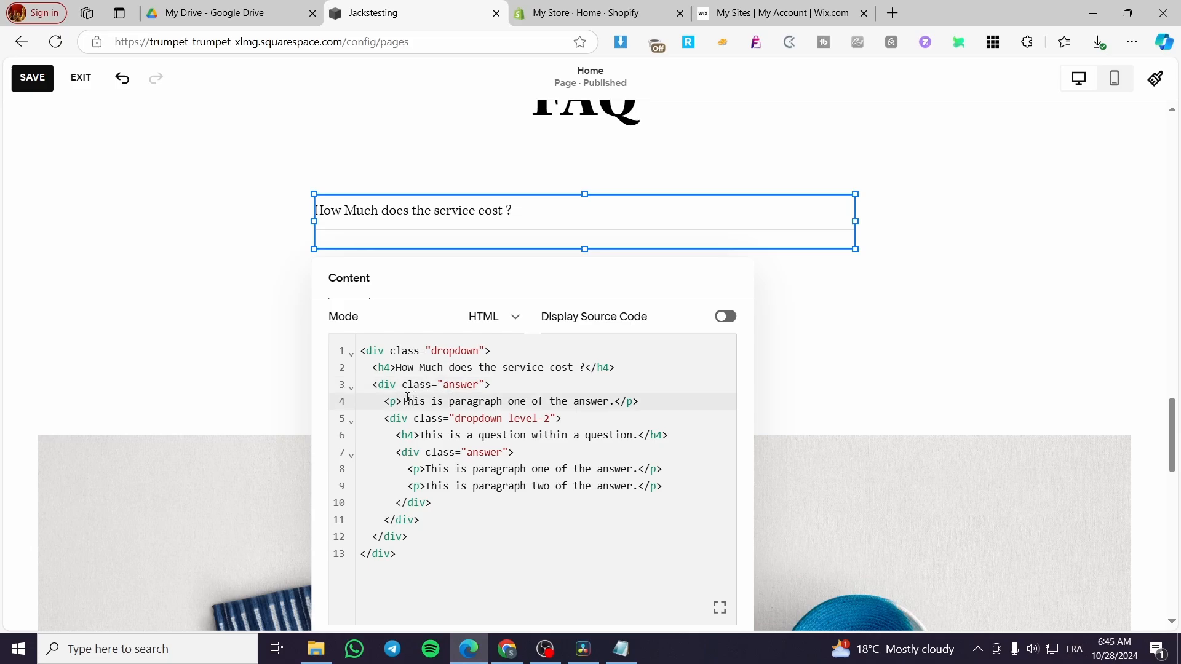
{"action": "left_click_drag", "start_coordinate": [403, 402], "coordinate": [606, 399]}
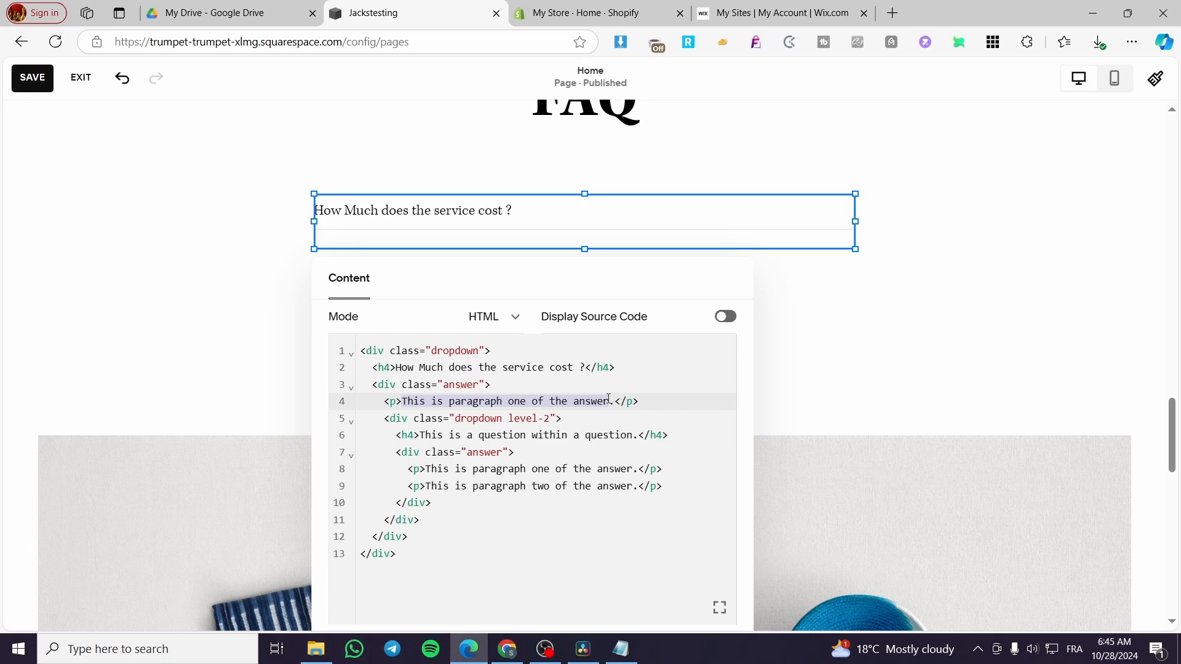
{"action": "type", "text": "F"}
{"action": "key", "text": "BackSpace"}
{"action": "type", "text": "we"}
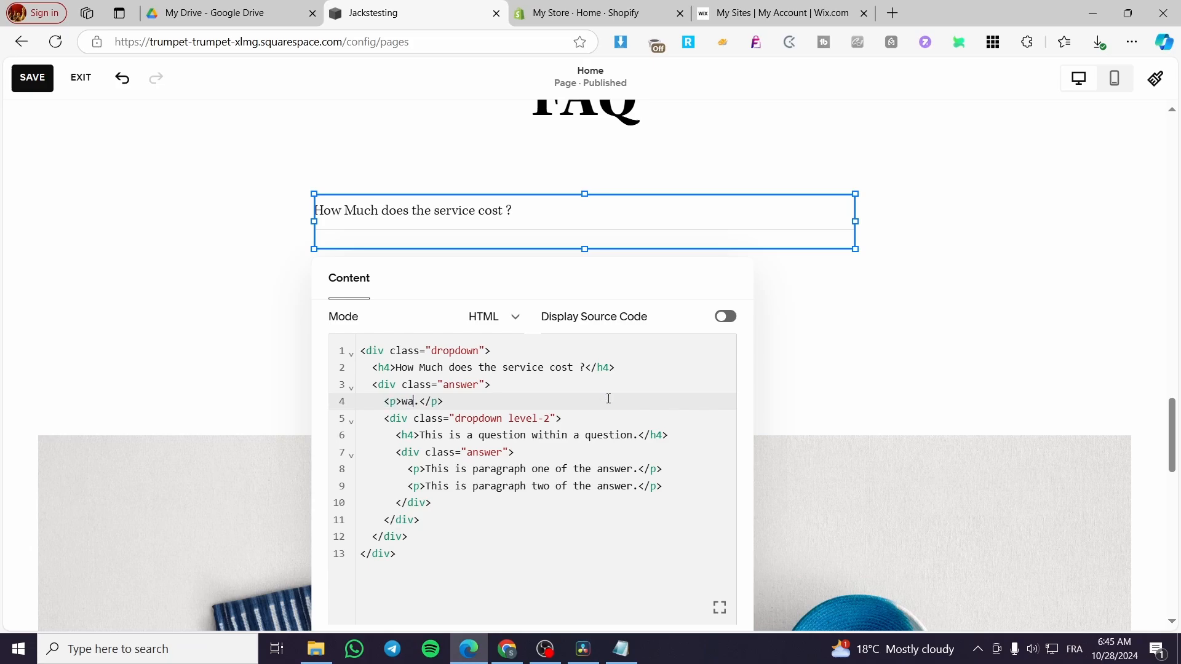
{"action": "key", "text": "BackSpace"}
{"action": "key", "text": "BackSpace"}
{"action": "key", "text": "BackSpace"}
{"action": "type", "text": "We "}
{"action": "type", "text": "gad"}
{"action": "key", "text": "BackSpace"}
{"action": "key", "text": "BackSpace"}
{"action": "key", "text": "BackSpace"}
{"action": "key", "text": "BackSpace"}
{"action": "type", "text": "have diffr"}
{"action": "key", "text": "BackSpace"}
{"action": "type", "text": "erent Packs "}
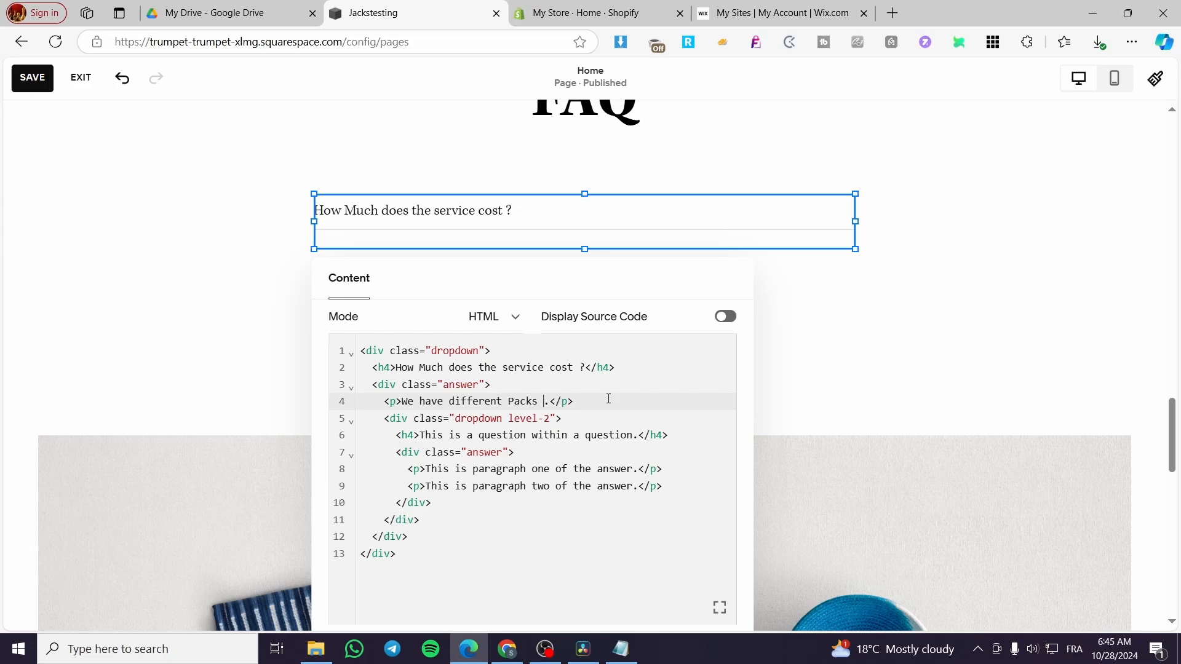
{"action": "type", "text": "so be free to choose one "}
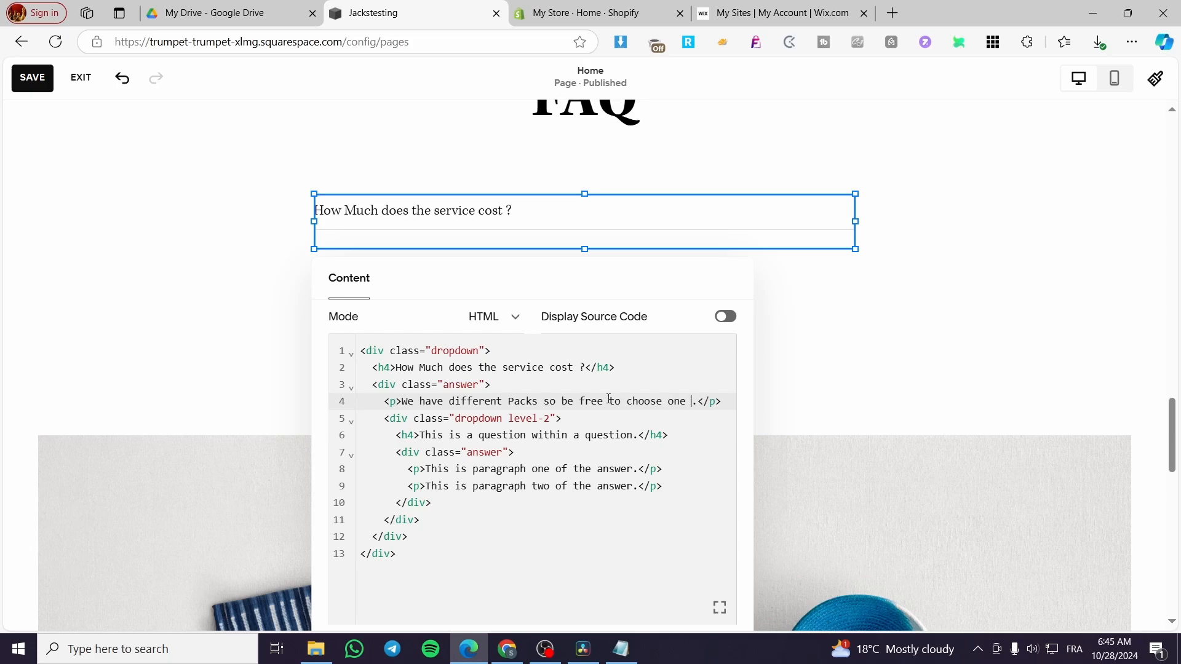
{"action": "type", "text": "of them"}
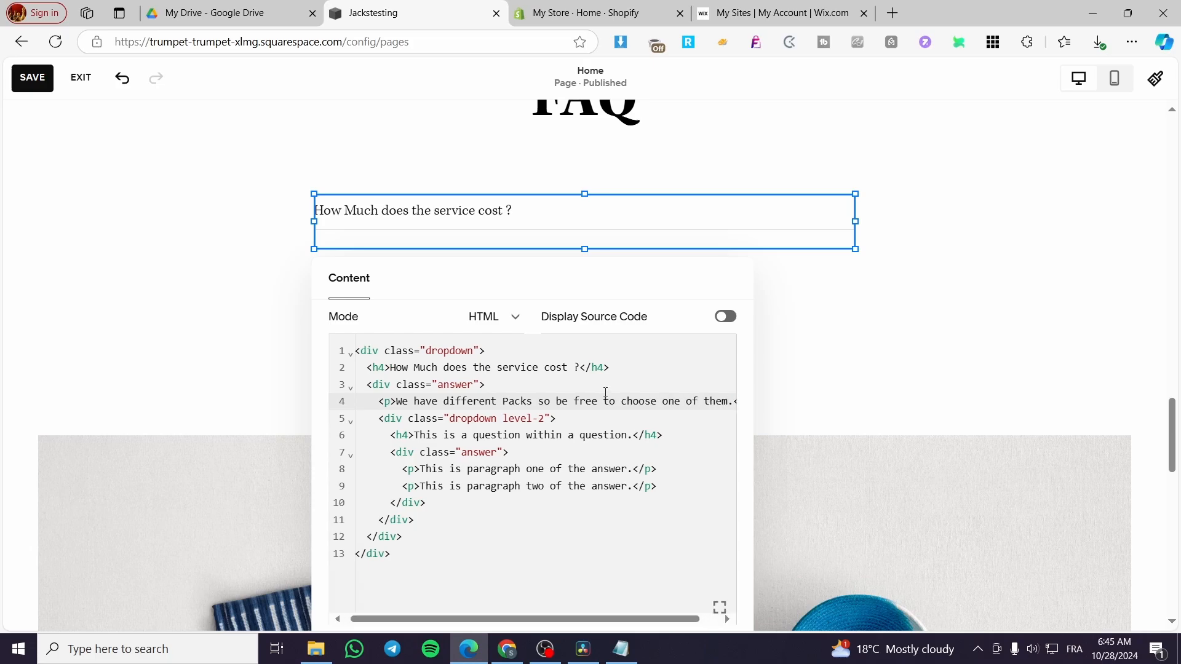
- Delete the second answer paragraph of the nested question, including its leftover empty line
{"action": "left_click", "coordinate": [497, 421]}
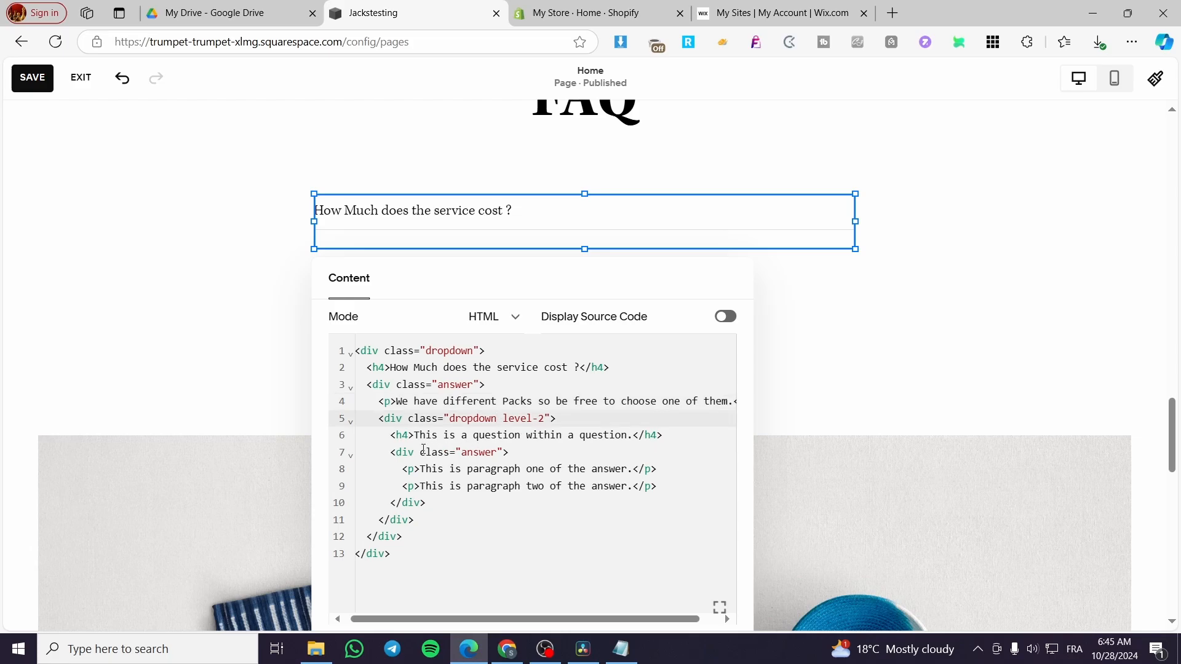
{"action": "left_click_drag", "start_coordinate": [416, 435], "coordinate": [627, 435]}
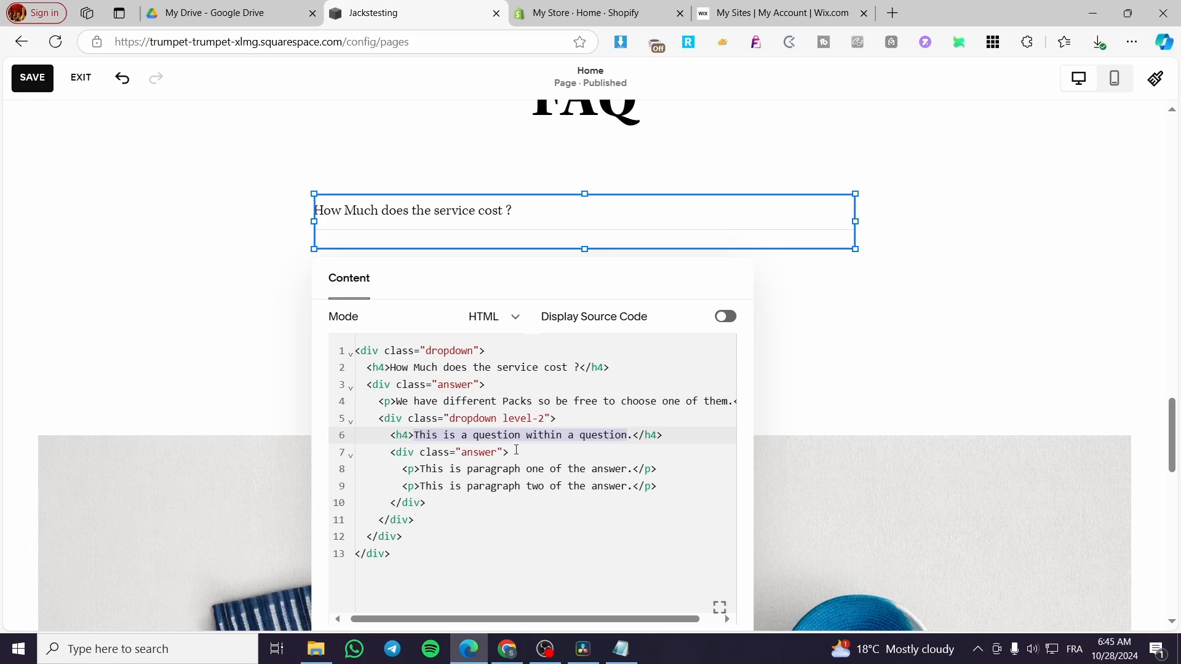
{"action": "left_click_drag", "start_coordinate": [659, 486], "coordinate": [405, 487]}
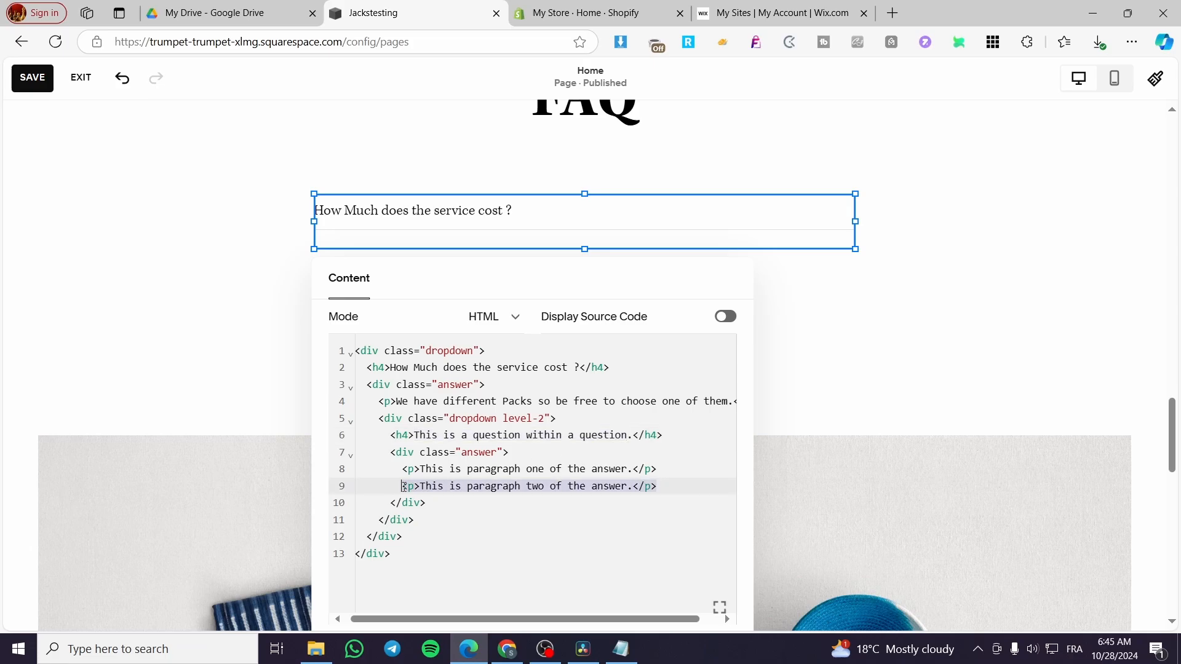
{"action": "key", "text": "BackSpace"}
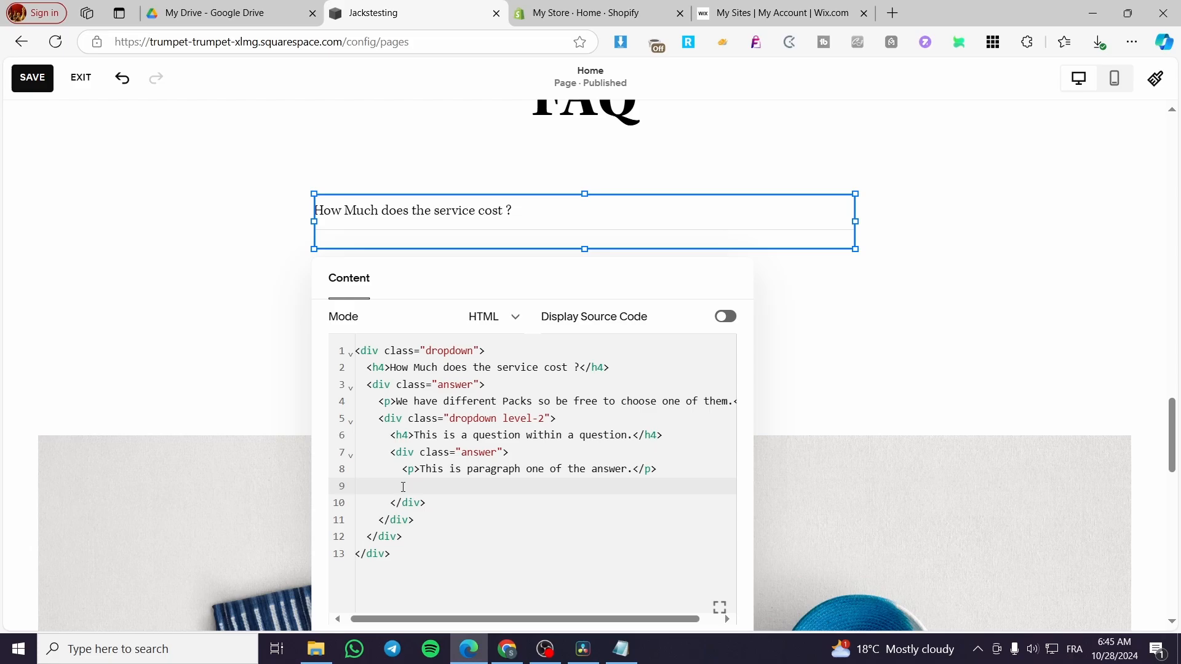
{"action": "key", "text": "BackSpace"}
{"action": "key", "text": "BackSpace"}
{"action": "key", "text": "BackSpace"}
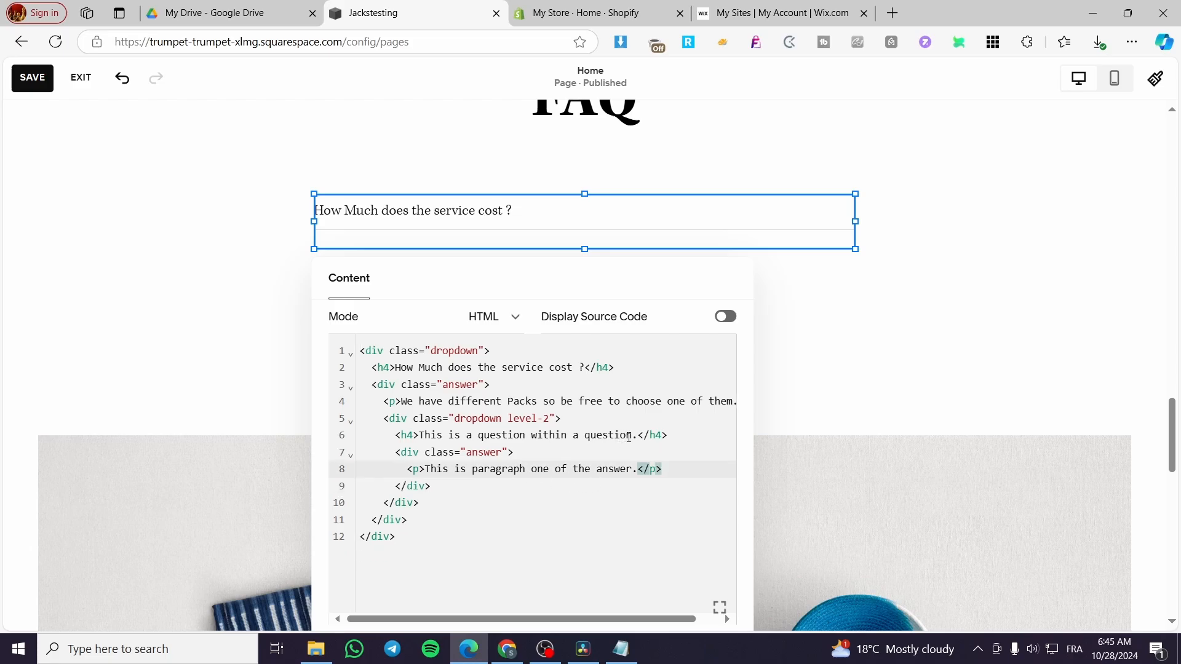
- Change the nested level-2 question text to "How does your services work ?", keeping its h4 tags
{"action": "left_click_drag", "start_coordinate": [629, 436], "coordinate": [422, 437]}
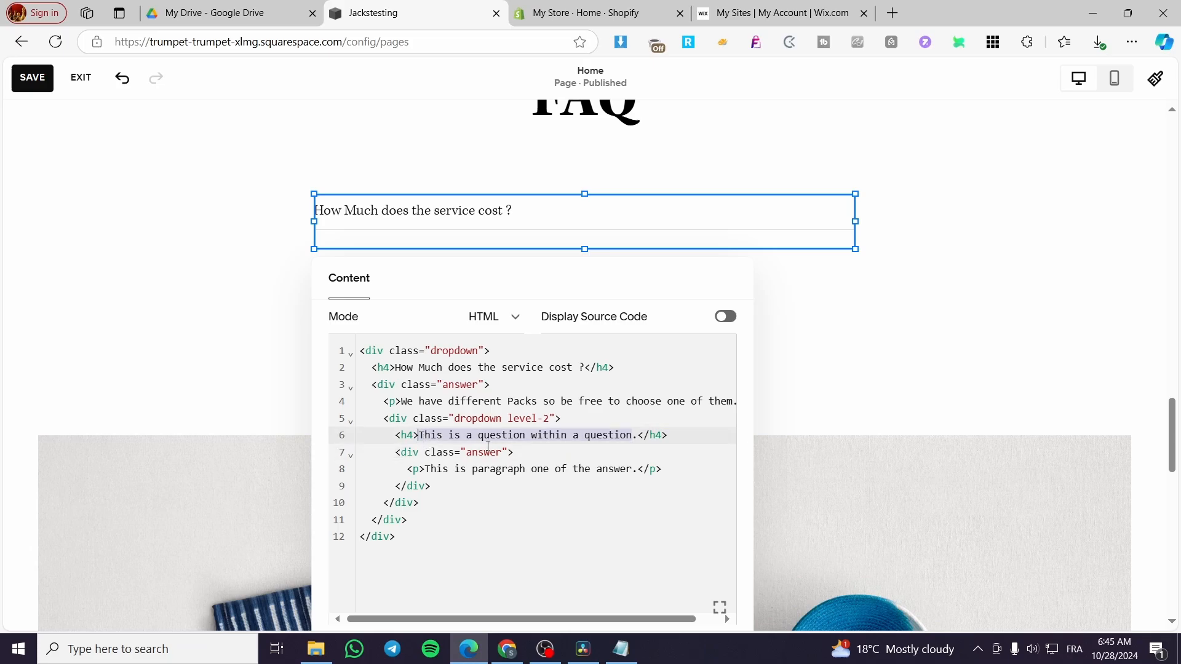
{"action": "type", "text": "How does"}
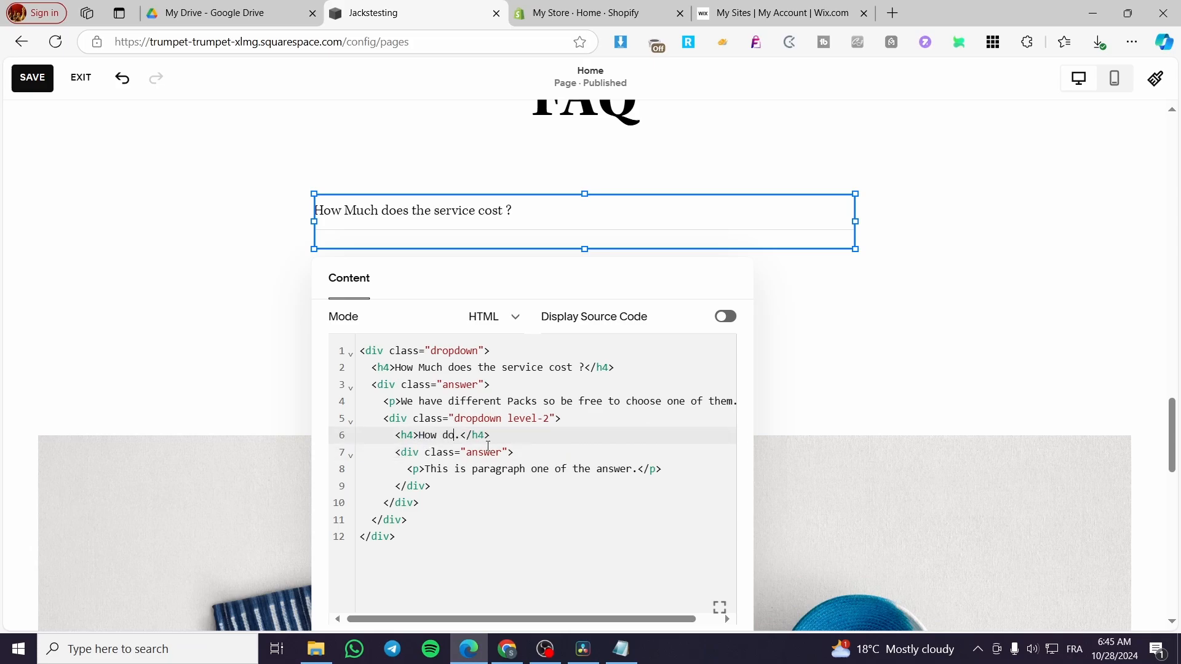
{"action": "type", "text": "r services work ?"}
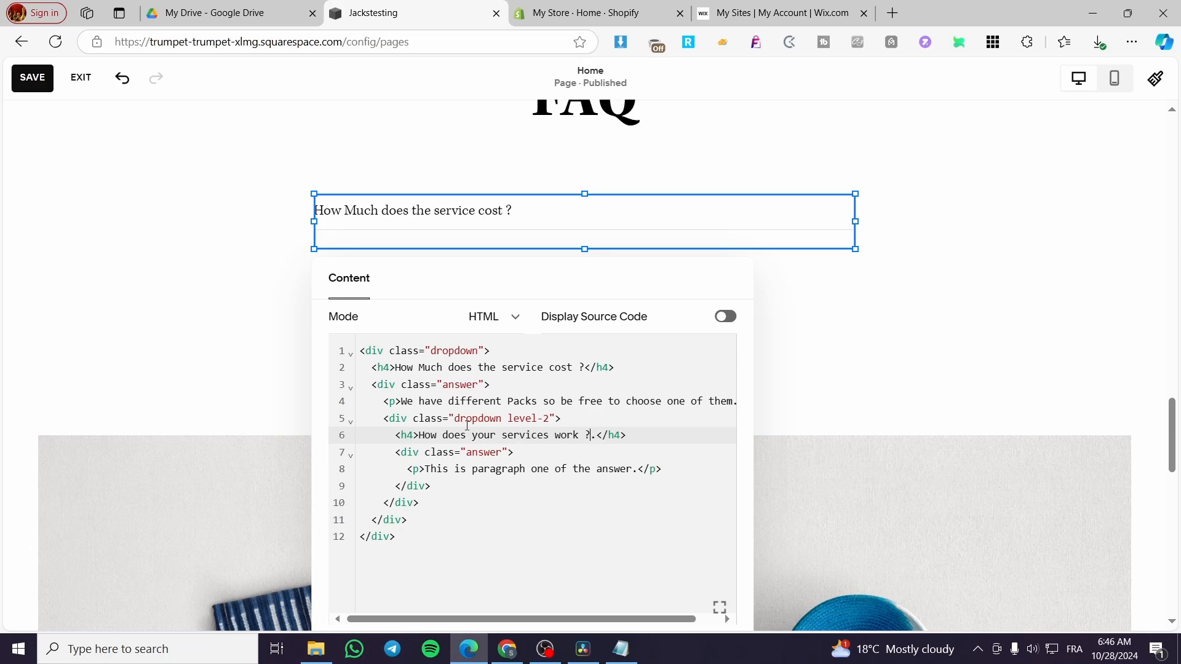
- Replace the nested question's answer with "We have a lot of infdormation to give you so please email US."
{"action": "left_click_drag", "start_coordinate": [426, 470], "coordinate": [633, 468]}
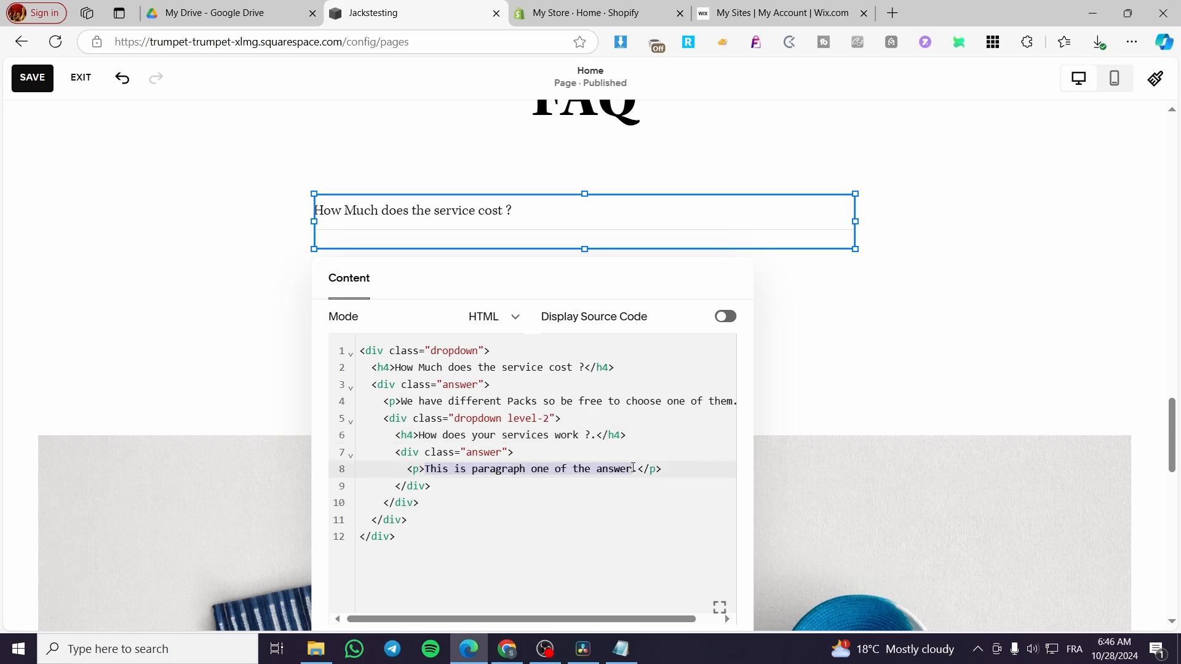
{"action": "type", "text": "We "}
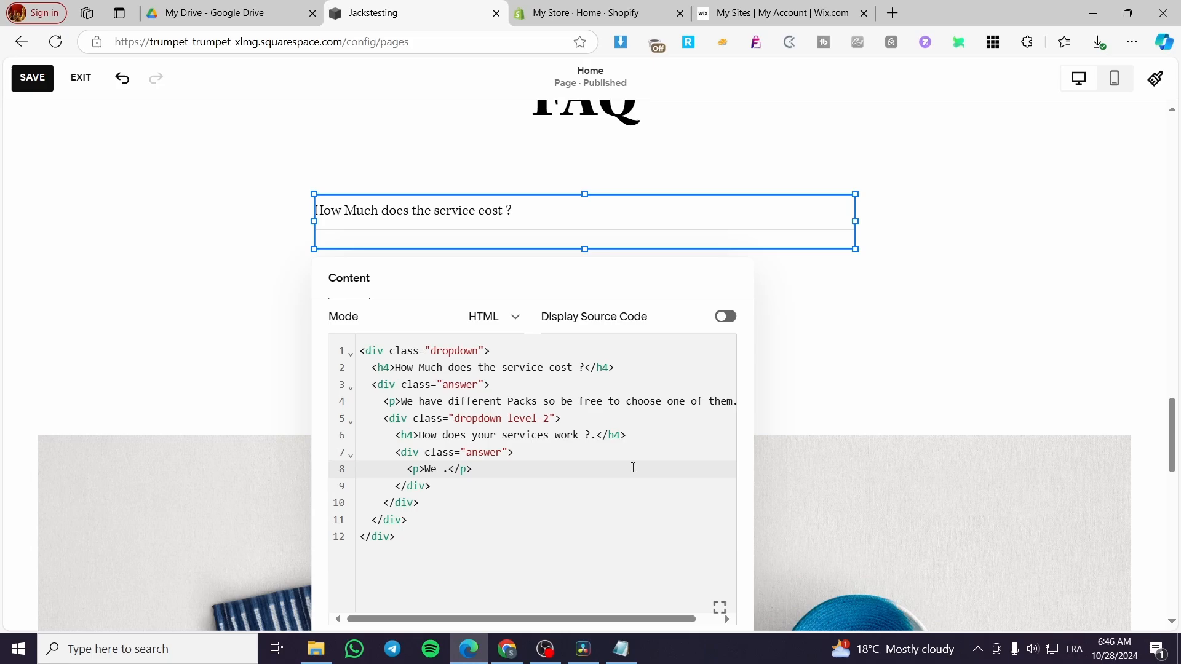
{"action": "type", "text": "have a lot "}
{"action": "type", "text": "of "}
{"action": "type", "text": "infdormat"}
{"action": "type", "text": "ion to g"}
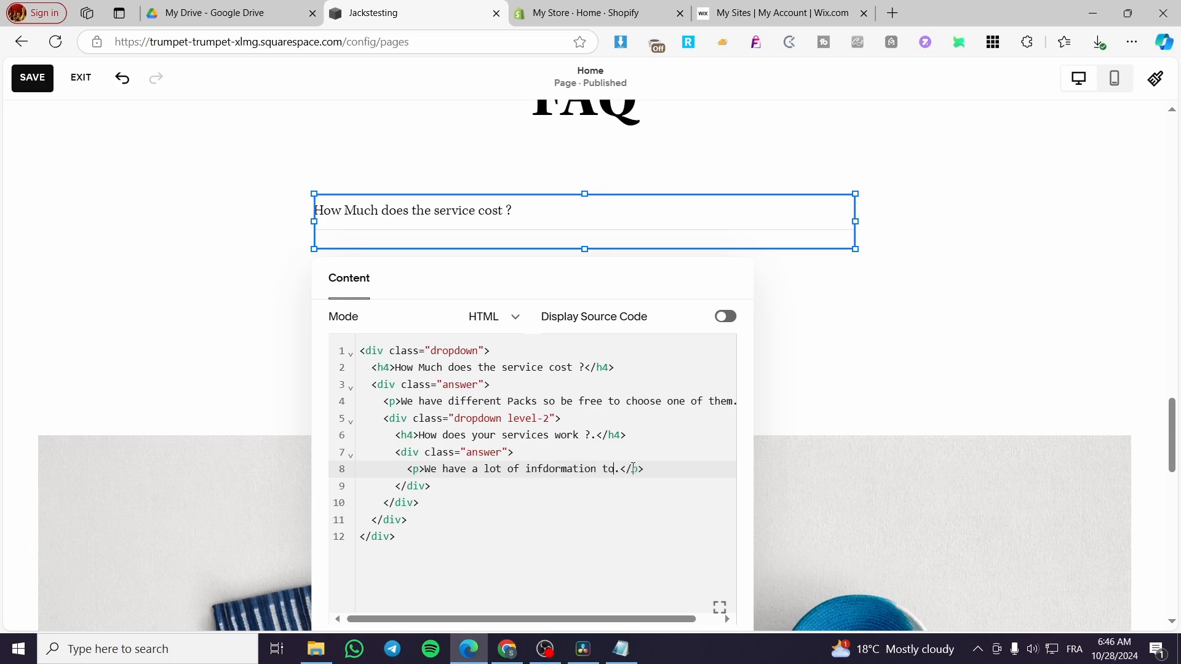
{"action": "type", "text": "ive"}
{"action": "key", "text": "BackSpace"}
{"action": "key", "text": "BackSpace"}
{"action": "key", "text": "BackSpace"}
{"action": "type", "text": "ve you "}
{"action": "type", "text": "so please"}
{"action": "type", "text": " email U"}
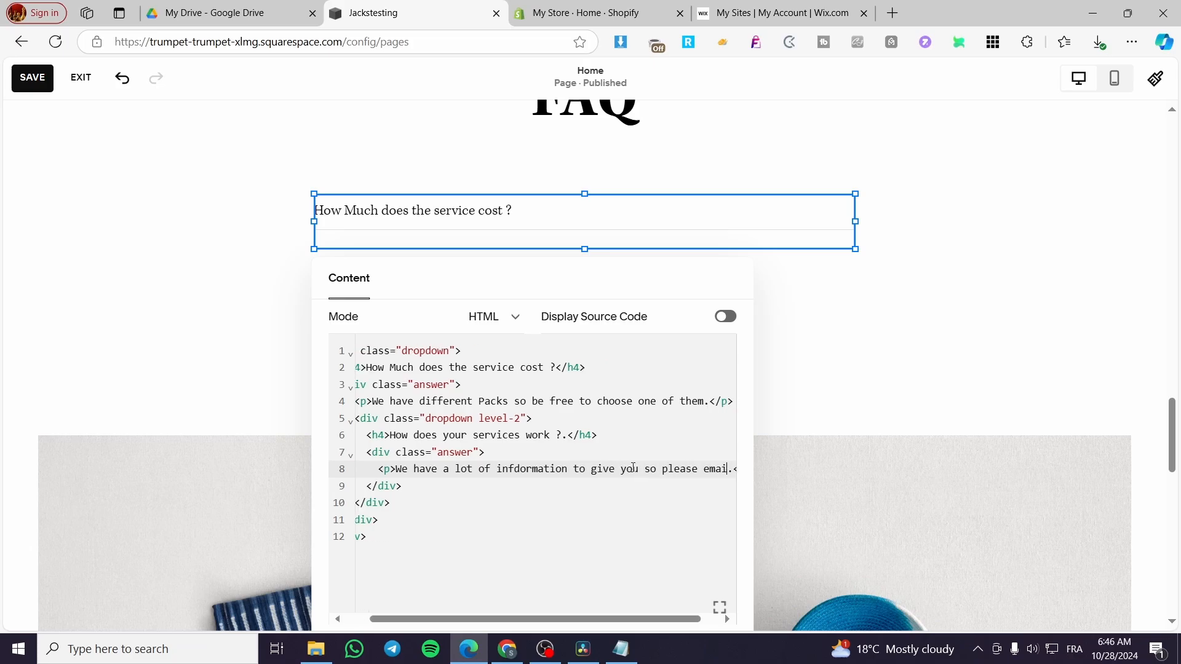
{"action": "type", "text": "S"}
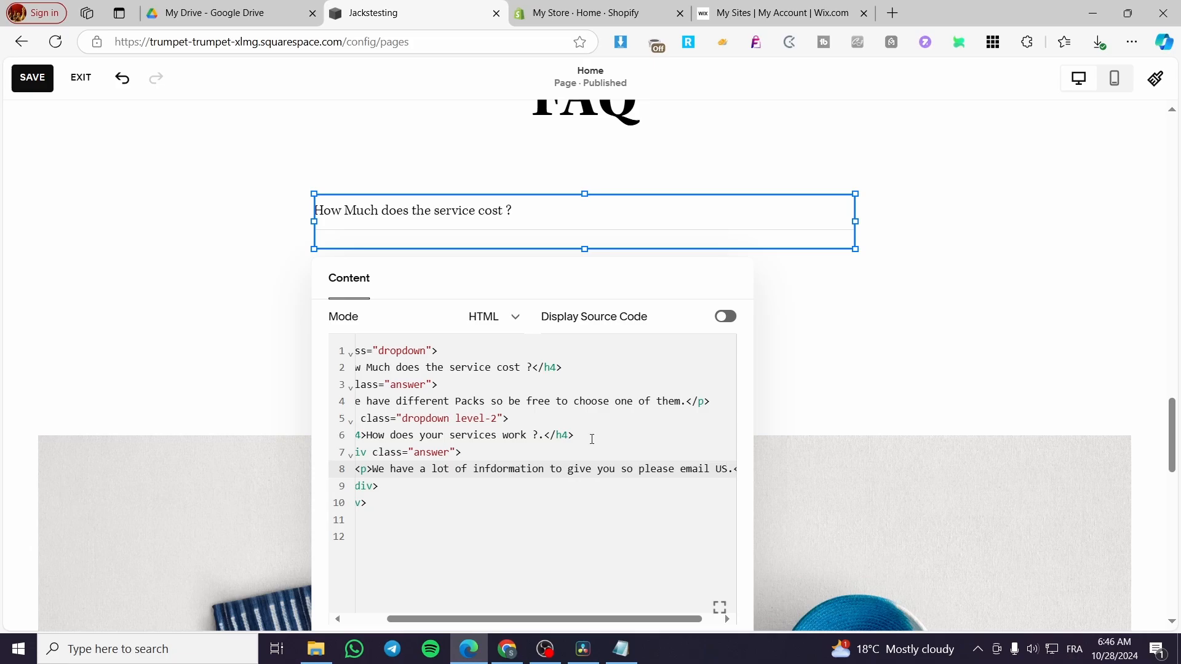
- Duplicate the whole "dropdown level-2" div with its question and answer directly below the original, inside the main answer
{"action": "left_click_drag", "start_coordinate": [654, 619], "coordinate": [537, 619]}
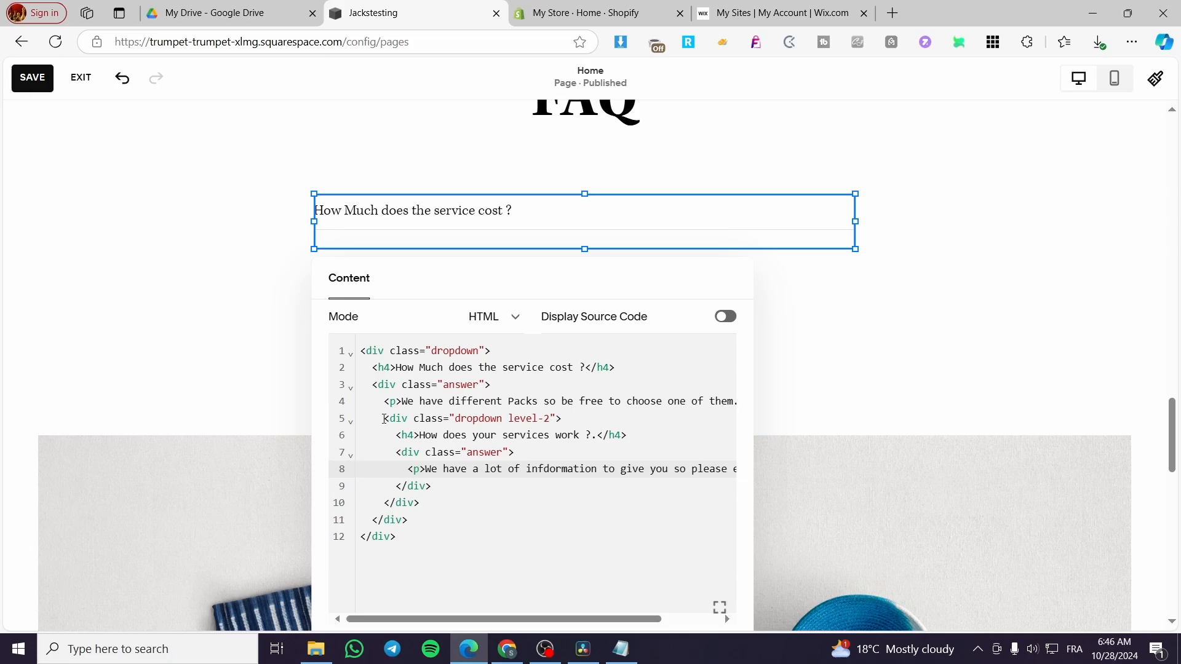
{"action": "left_click", "coordinate": [390, 421]}
{"action": "left_click_drag", "start_coordinate": [395, 418], "coordinate": [441, 506]}
{"action": "key", "text": "ctrl+c"}
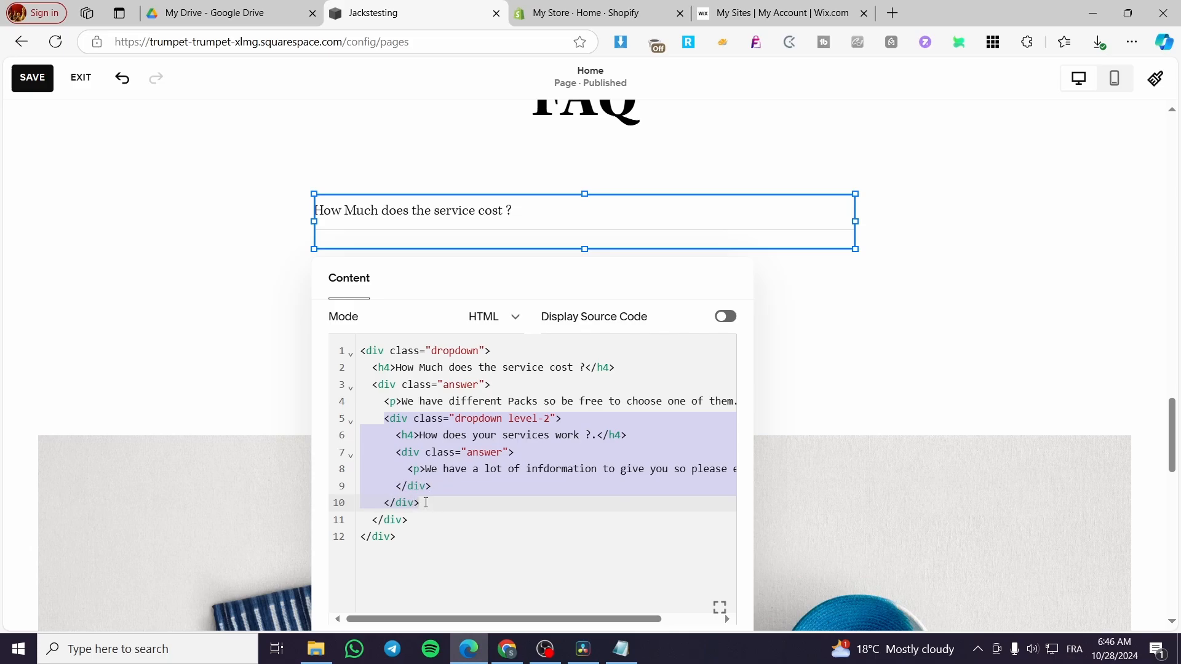
{"action": "left_click", "coordinate": [437, 503]}
{"action": "key", "text": "Return"}
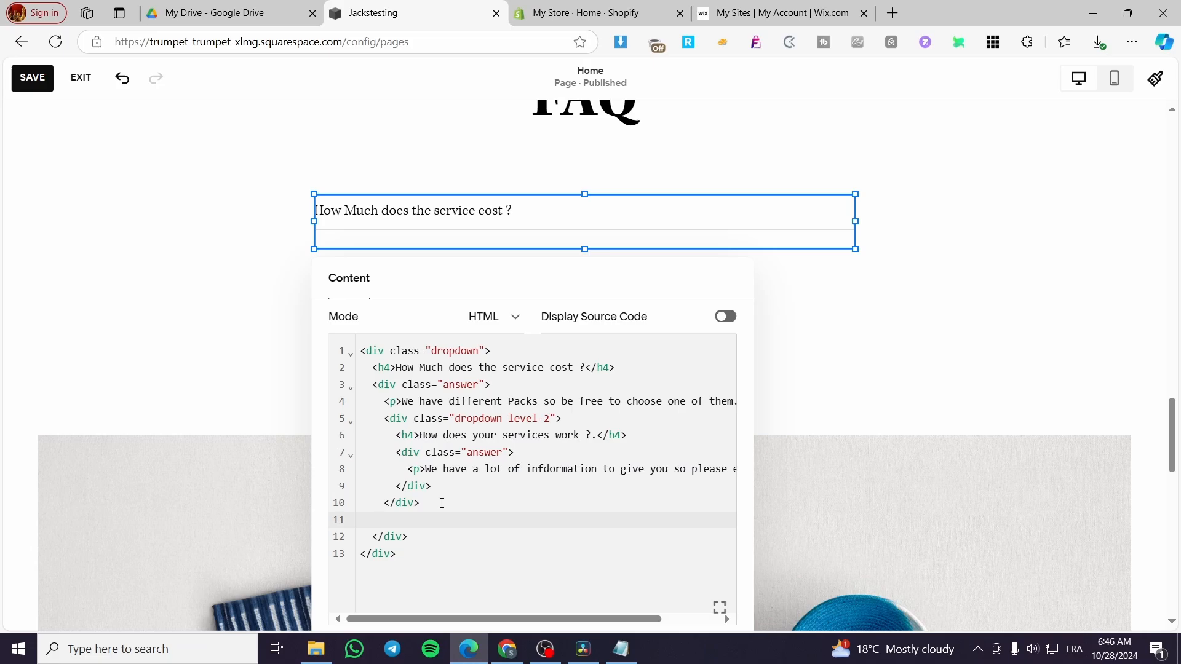
{"action": "key", "text": "ctrl+v"}
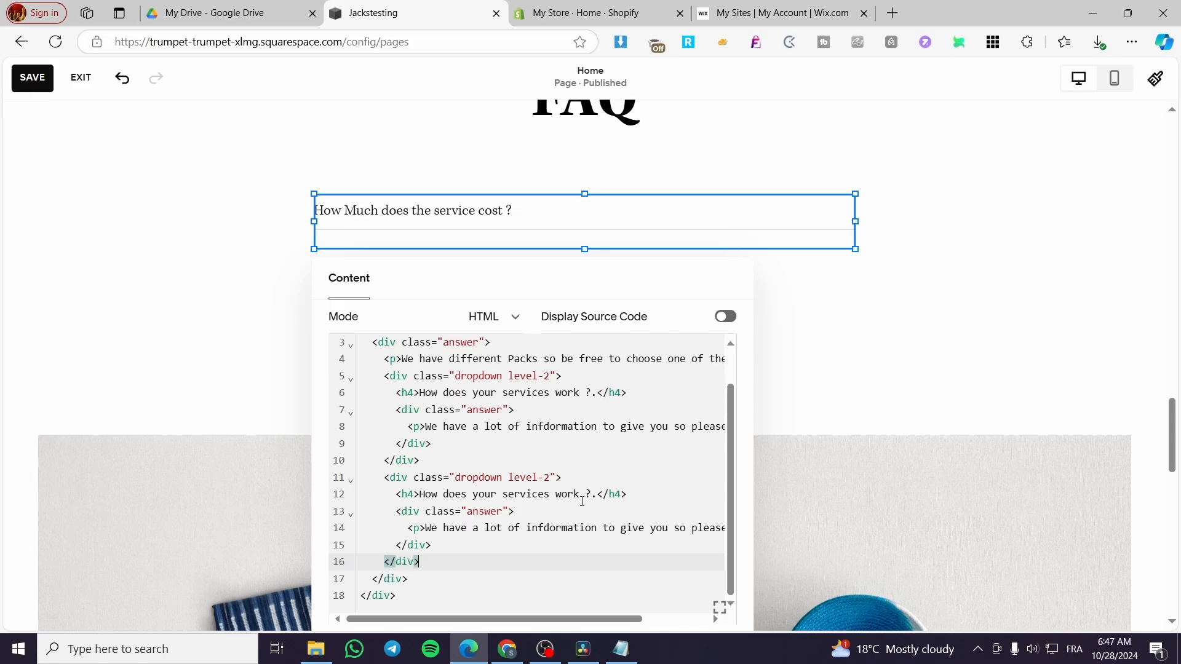
- Close the code block editor, save the Home page and leave page editing
{"action": "left_click_drag", "start_coordinate": [579, 493], "coordinate": [437, 494]}
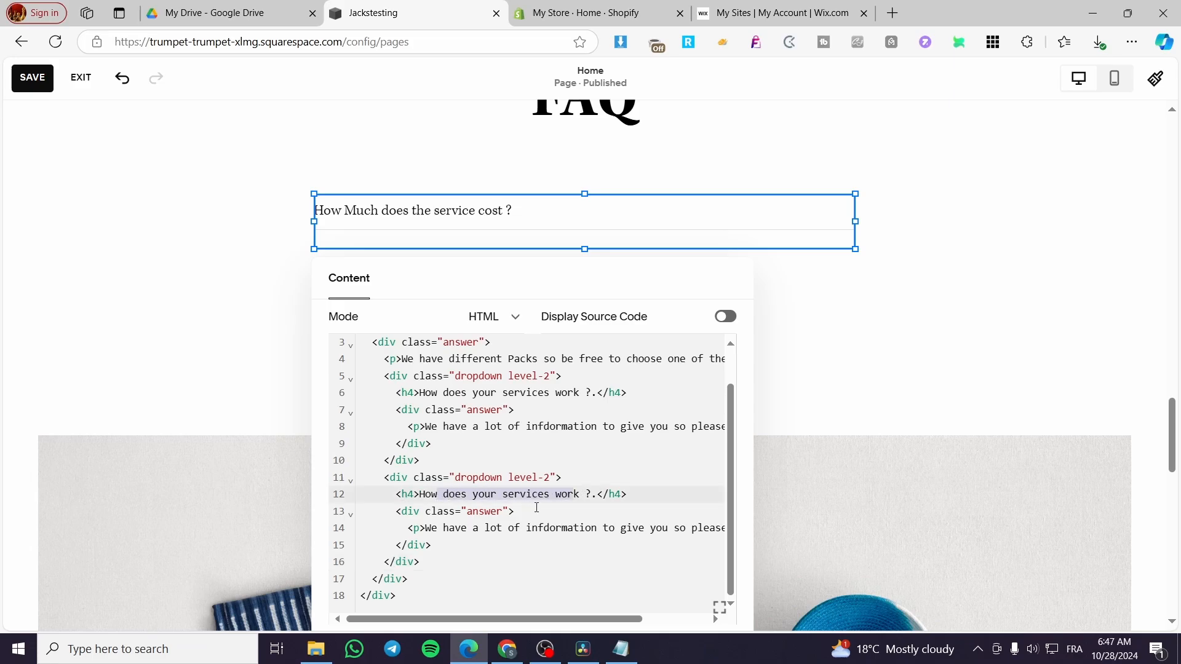
{"action": "left_click", "coordinate": [526, 506]}
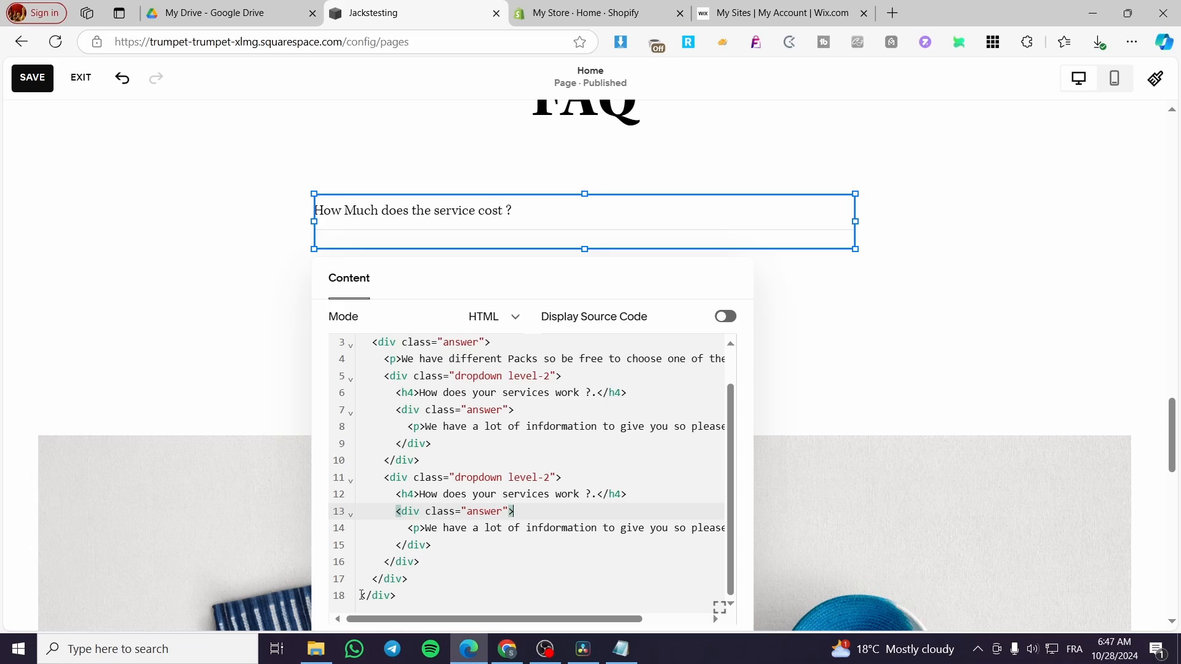
{"action": "left_click", "coordinate": [866, 348]}
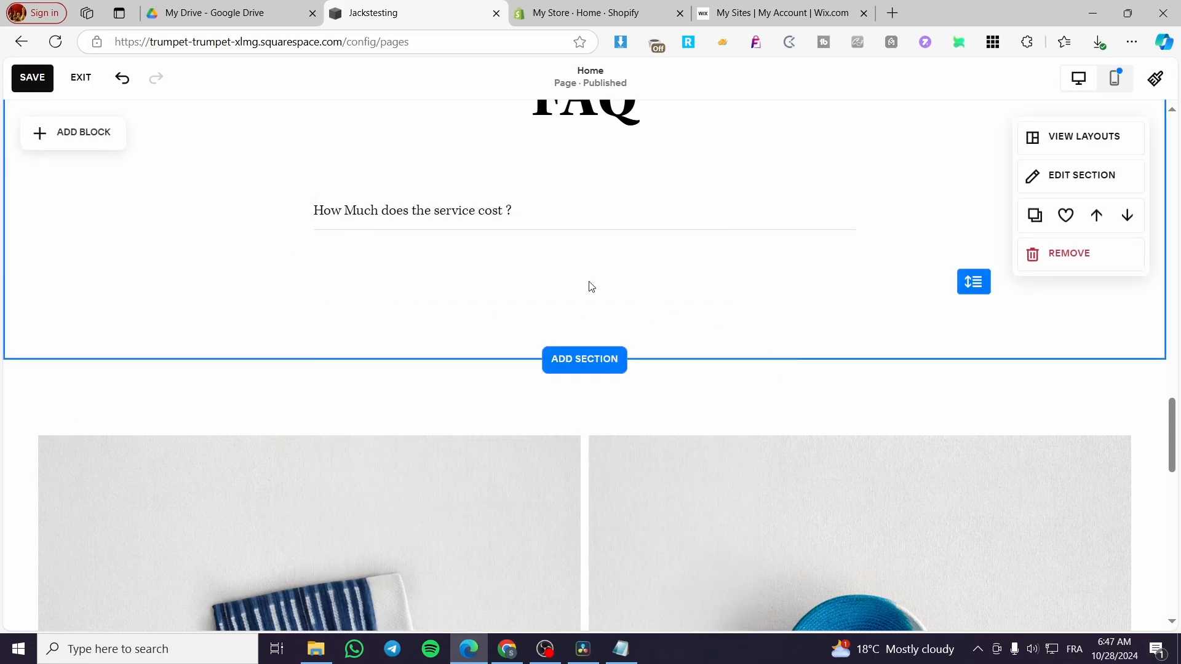
{"action": "left_click", "coordinate": [32, 77]}
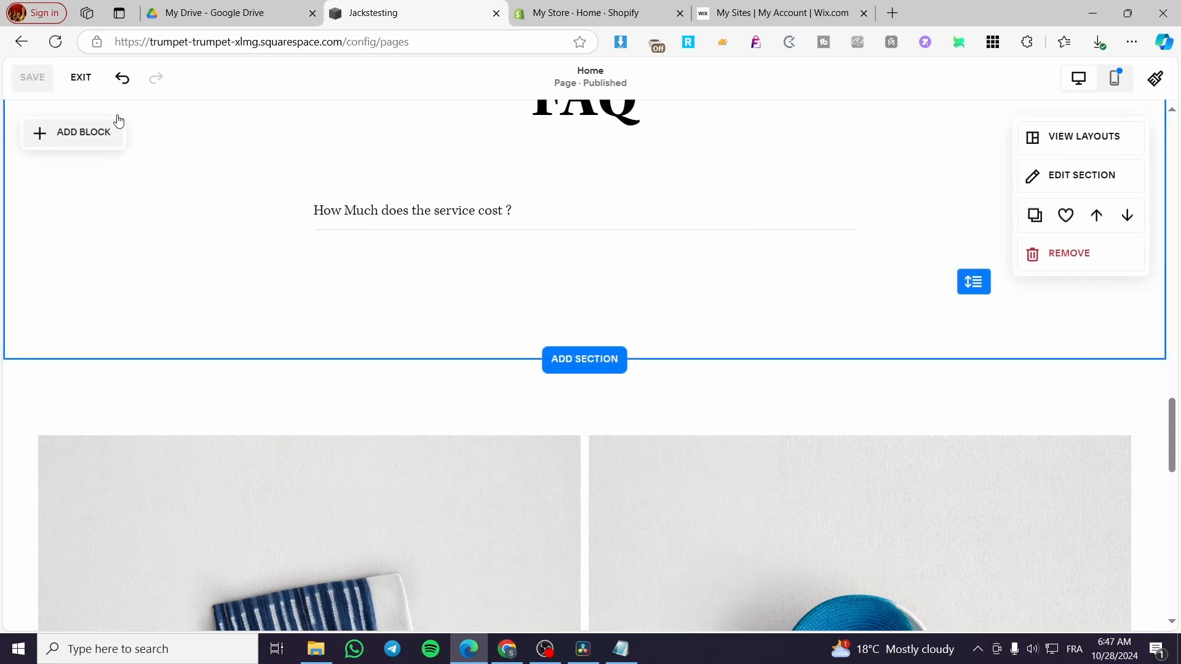
{"action": "left_click", "coordinate": [82, 79]}
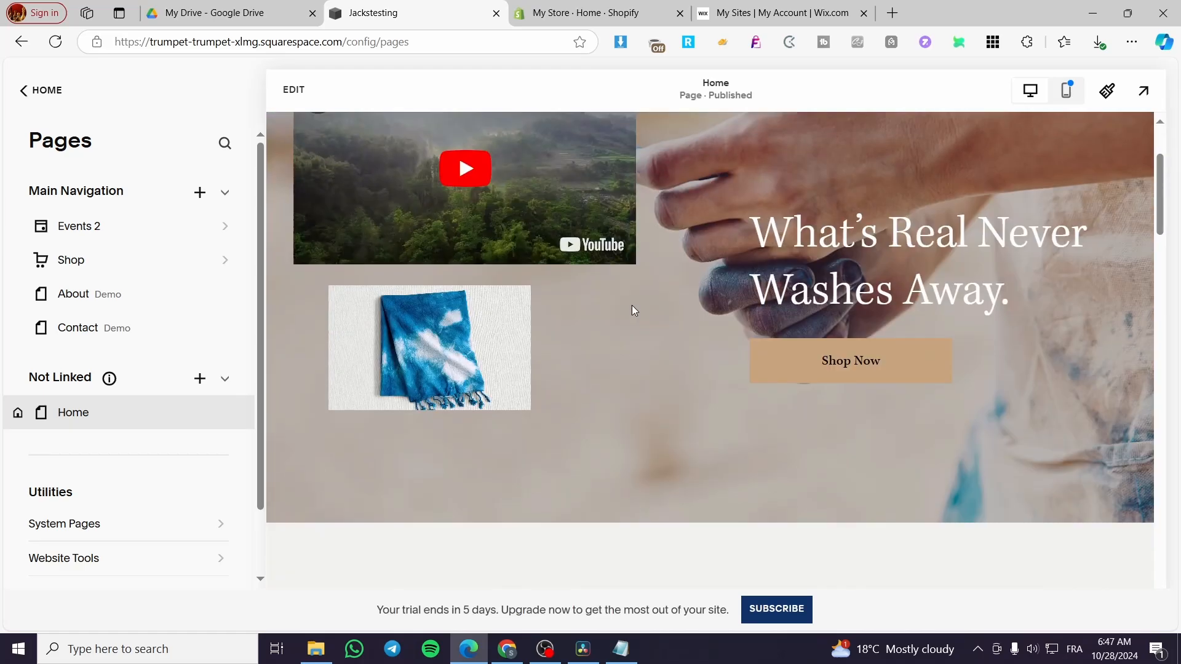
- Expand the main FAQ question and both nested questions on the Home page to check their answers
{"action": "scroll", "coordinate": [633, 309], "scroll_direction": "down", "scroll_amount": 10}
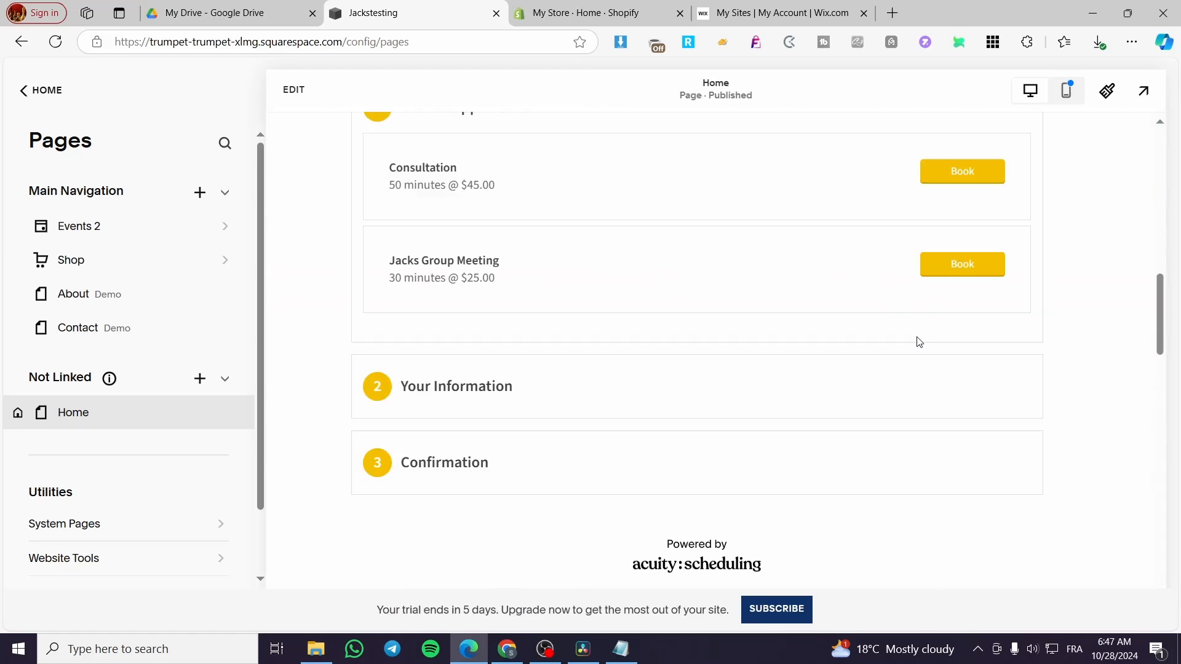
{"action": "scroll", "coordinate": [916, 338], "scroll_direction": "down", "scroll_amount": 10}
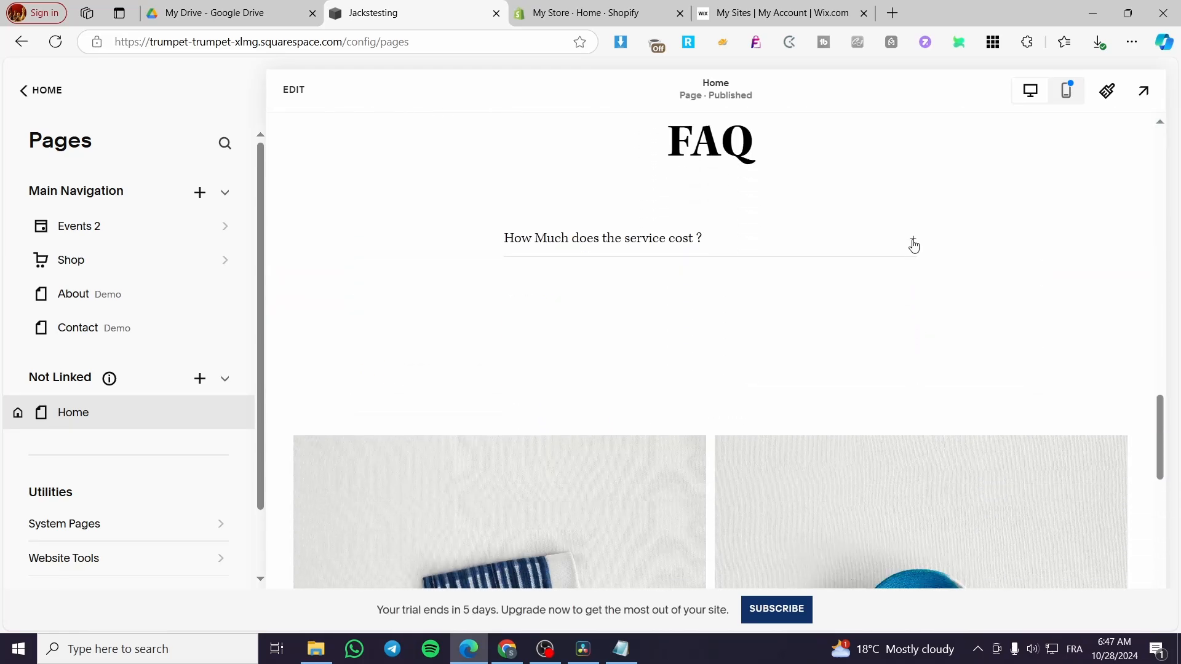
{"action": "left_click", "coordinate": [913, 244]}
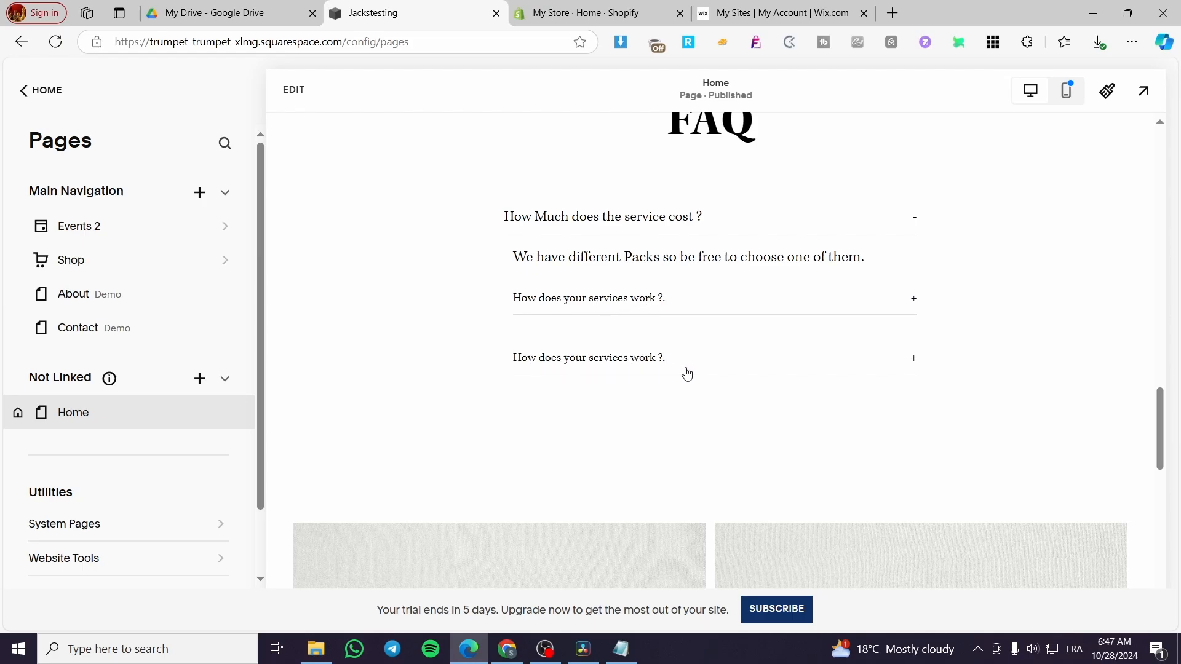
{"action": "left_click", "coordinate": [914, 310]}
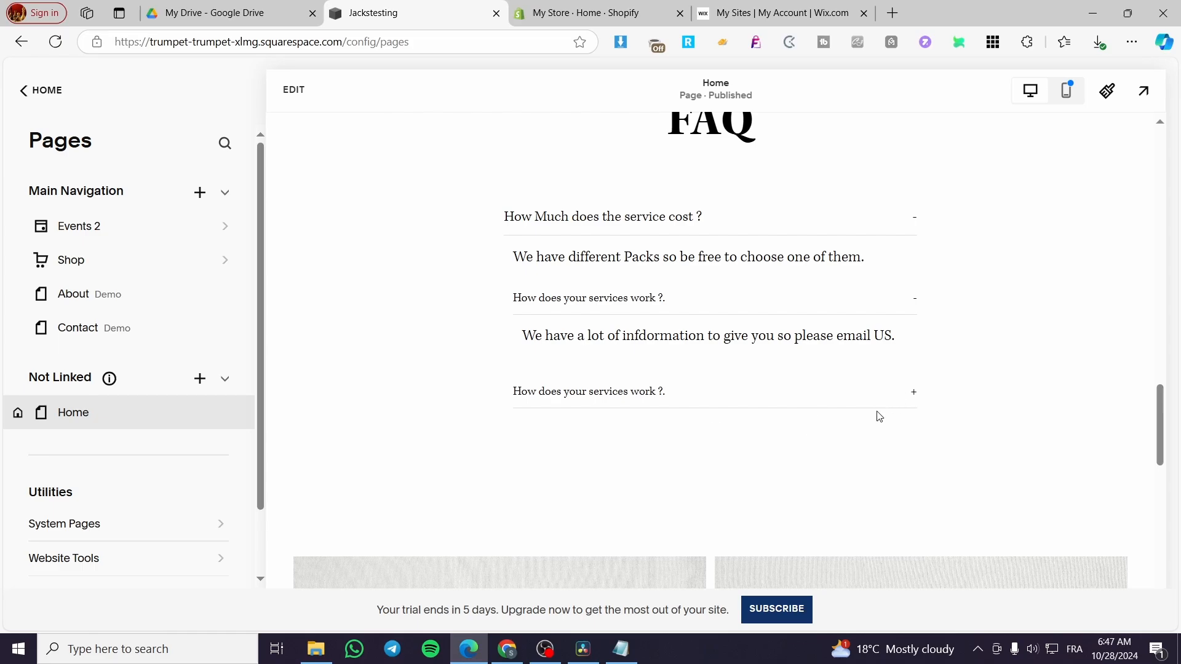
{"action": "left_click", "coordinate": [917, 394]}
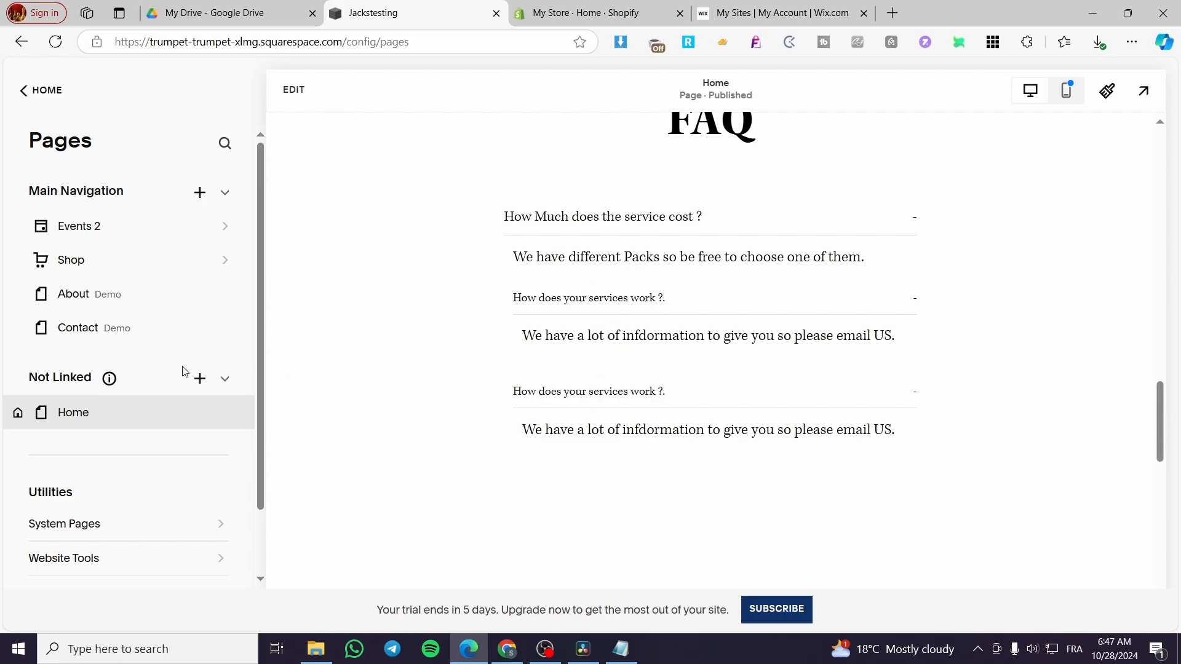
- In the site's Custom CSS, set the first padding value of the ".dropdown h4" rule to 5px and save
{"action": "scroll", "coordinate": [107, 483], "scroll_direction": "down", "scroll_amount": 2}
{"action": "left_click", "coordinate": [106, 482]}
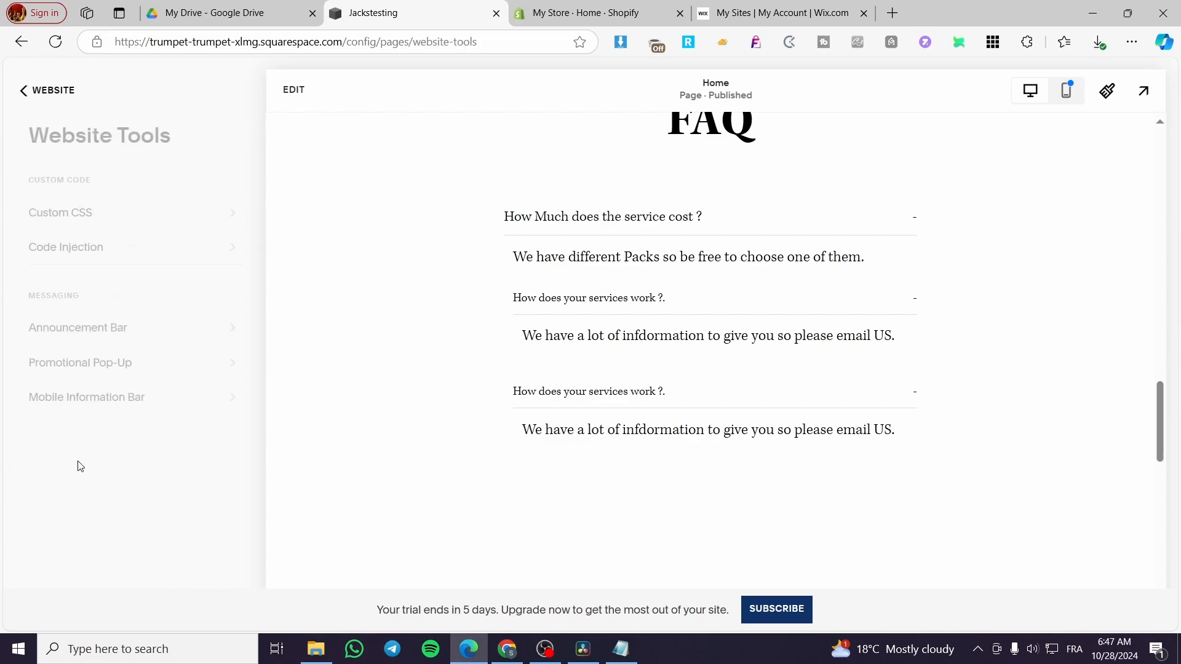
{"action": "left_click", "coordinate": [56, 223]}
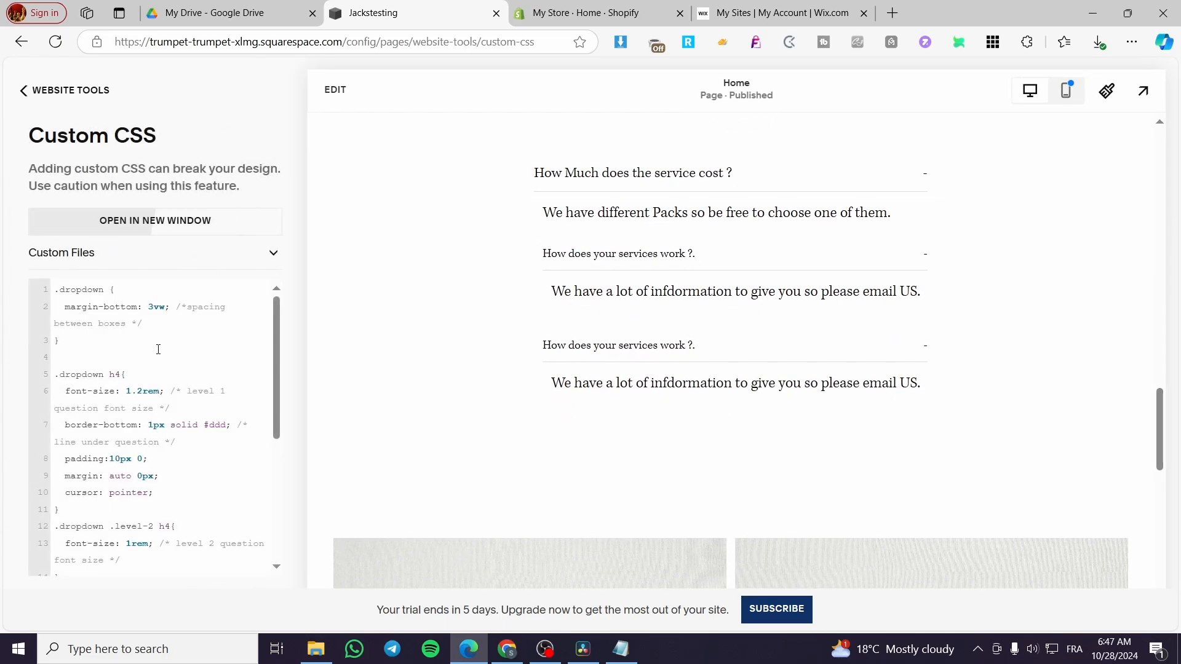
{"action": "scroll", "coordinate": [147, 345], "scroll_direction": "down", "scroll_amount": 3}
{"action": "scroll", "coordinate": [147, 346], "scroll_direction": "up", "scroll_amount": 2}
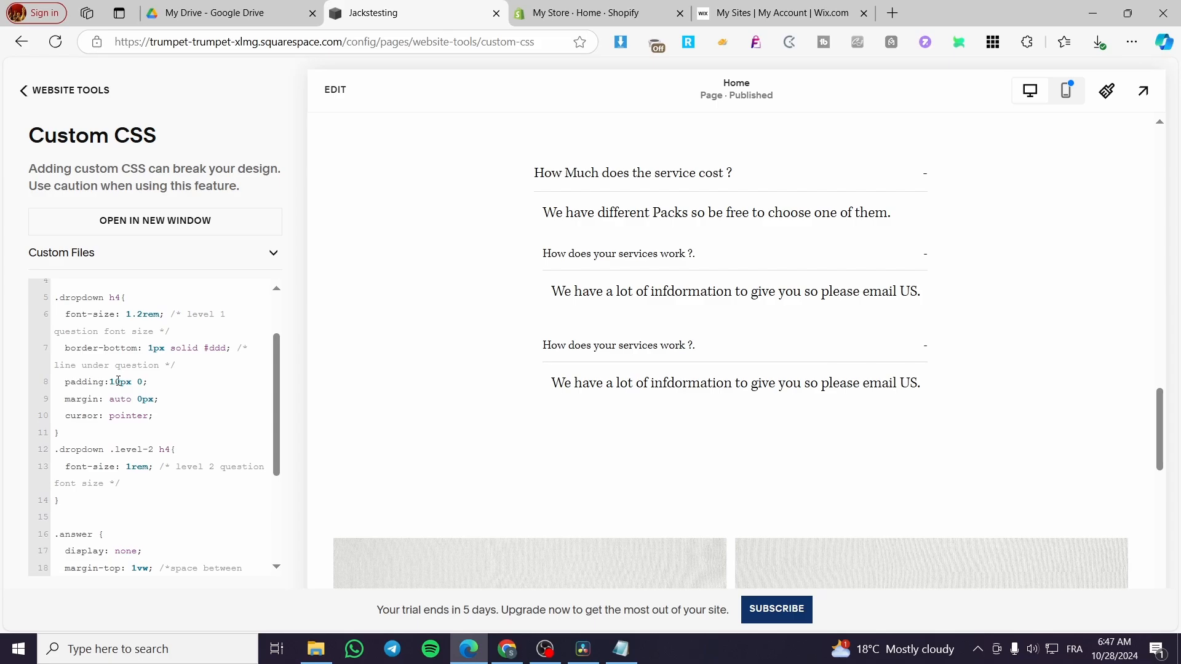
{"action": "left_click_drag", "start_coordinate": [110, 382], "coordinate": [121, 382]}
{"action": "type", "text": "5"}
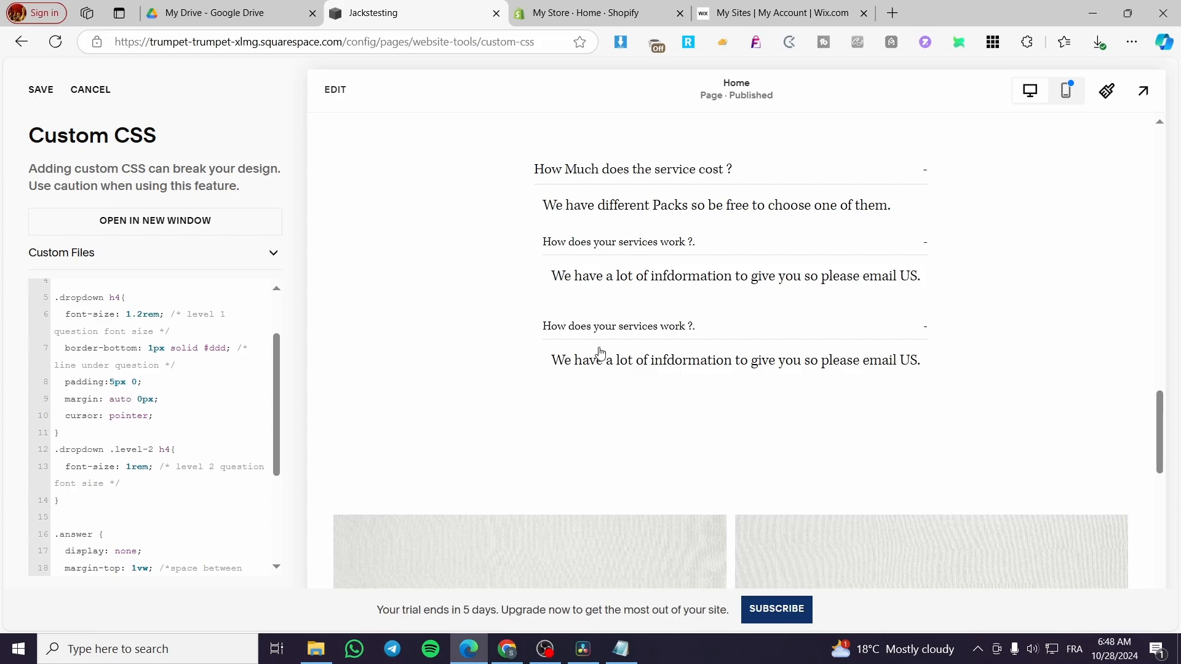
{"action": "left_click", "coordinate": [37, 93]}
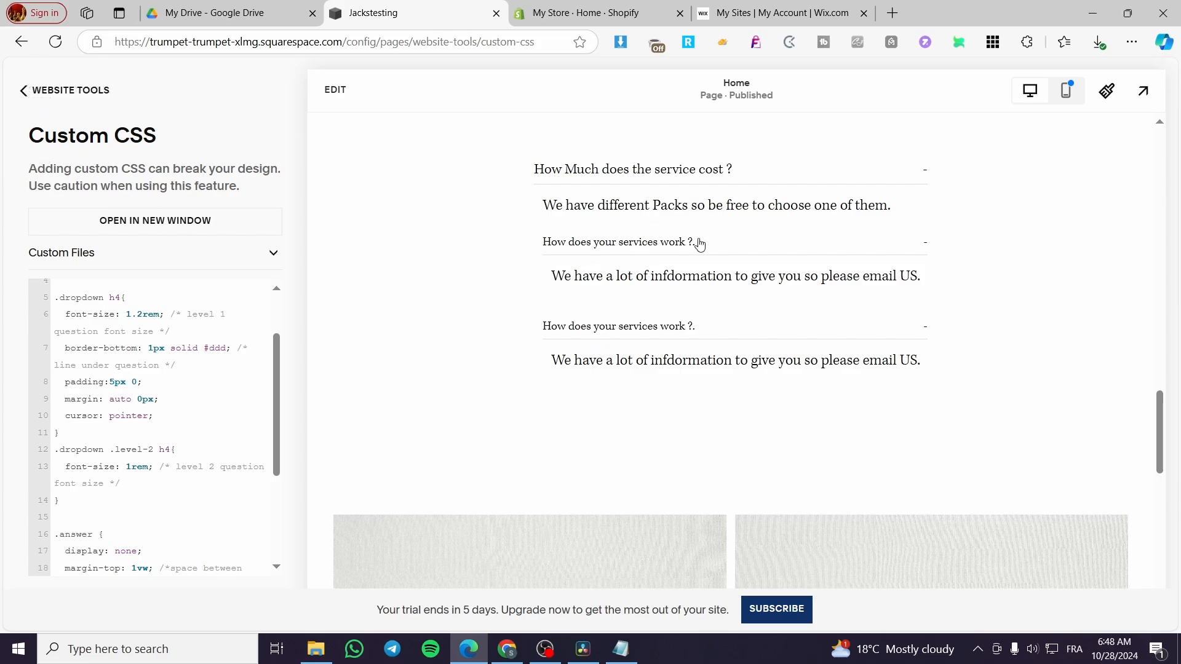
- Try a font size of 3rem for the nested questions in the ".dropdown .level-2 h4" rule
{"action": "scroll", "coordinate": [156, 518], "scroll_direction": "down", "scroll_amount": 3}
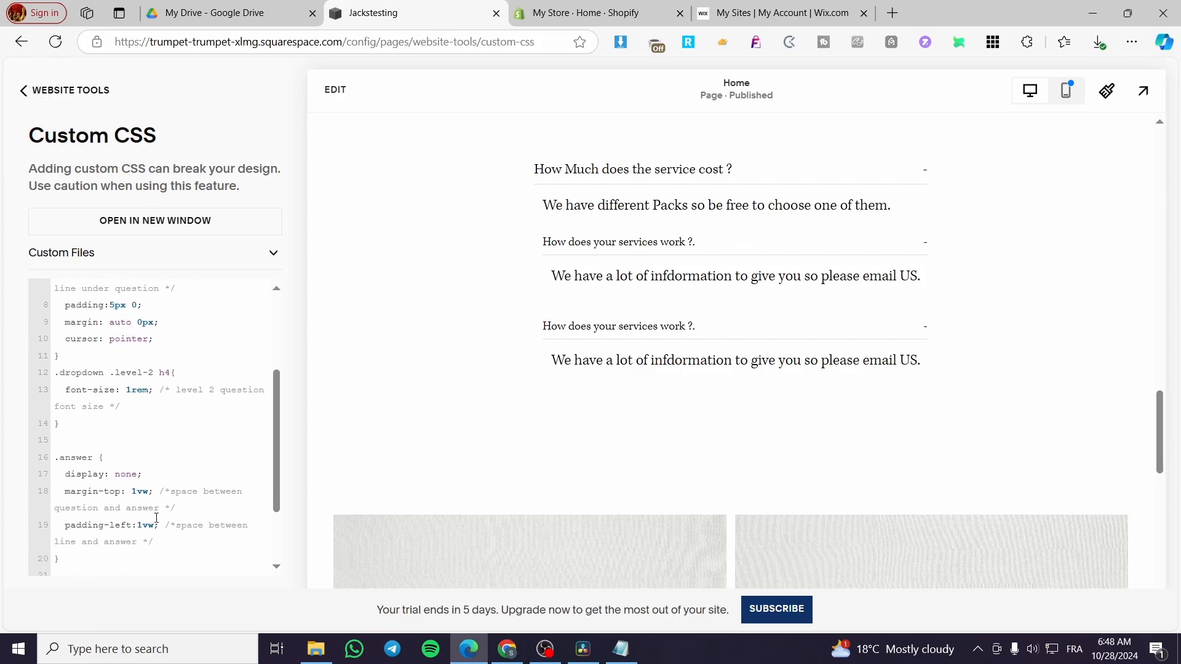
{"action": "scroll", "coordinate": [120, 471], "scroll_direction": "down", "scroll_amount": 4}
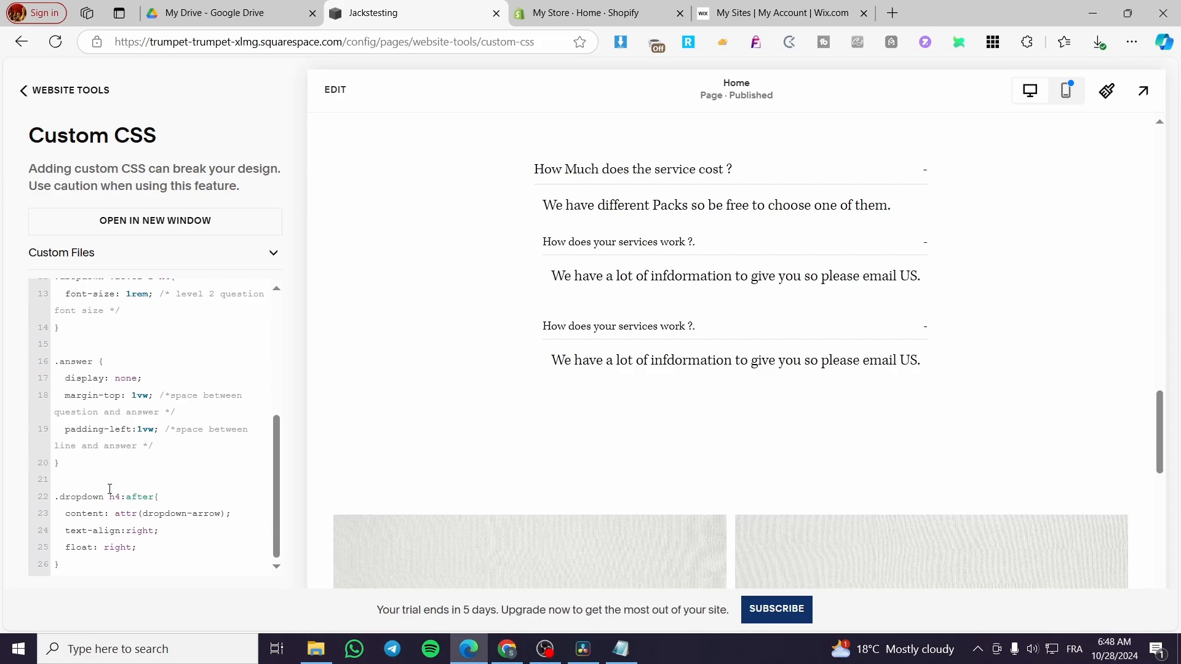
{"action": "scroll", "coordinate": [112, 486], "scroll_direction": "up", "scroll_amount": 3}
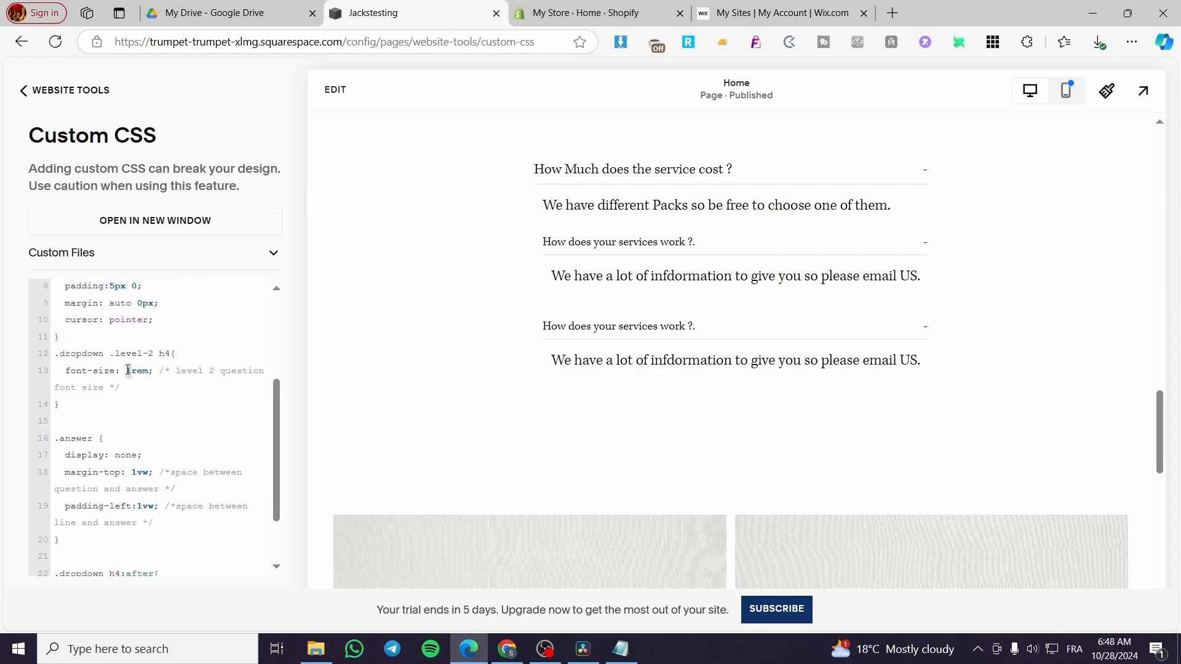
{"action": "type", "text": "3"}
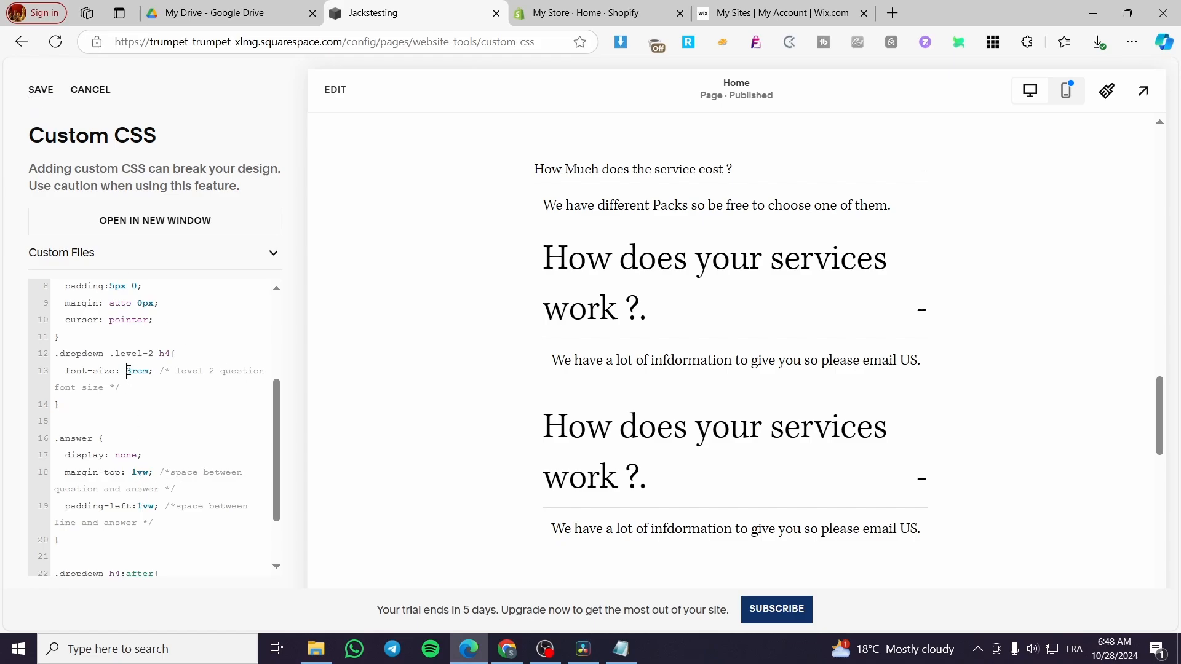
- Set the font size in the ".dropdown .level-2 h4" rule to 2rem, save the CSS and check the FAQ preview
{"action": "left_click_drag", "start_coordinate": [127, 371], "coordinate": [134, 369]}
{"action": "type", "text": "2"}
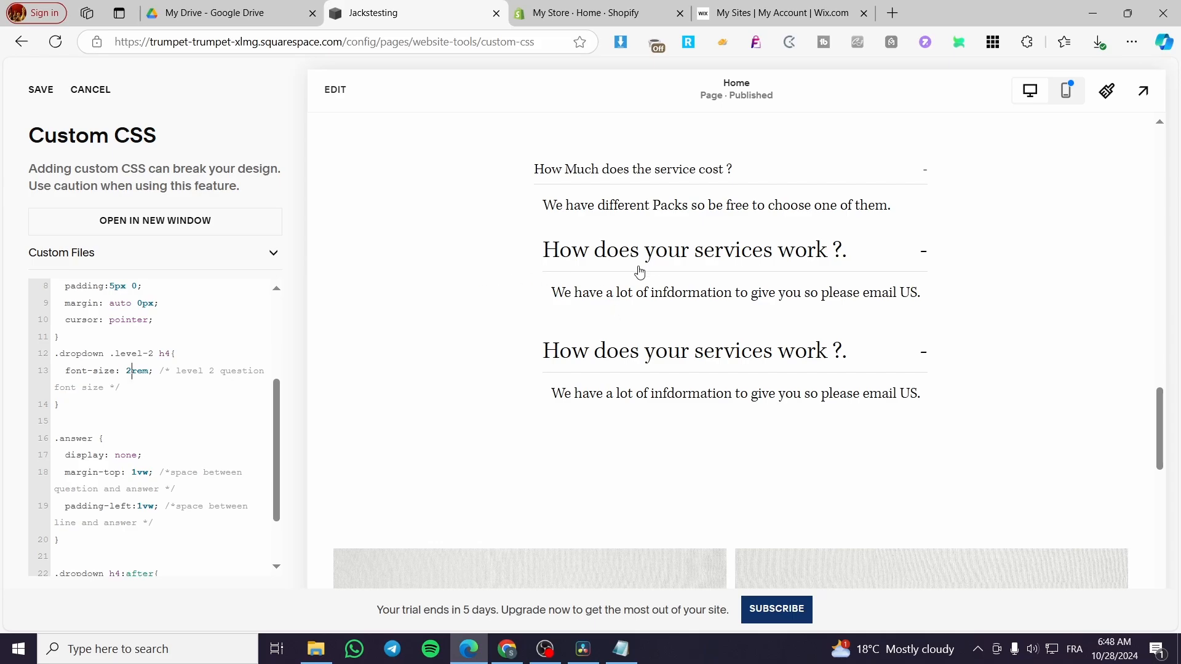
{"action": "scroll", "coordinate": [591, 281], "scroll_direction": "up", "scroll_amount": 5}
{"action": "left_click", "coordinate": [41, 90]}
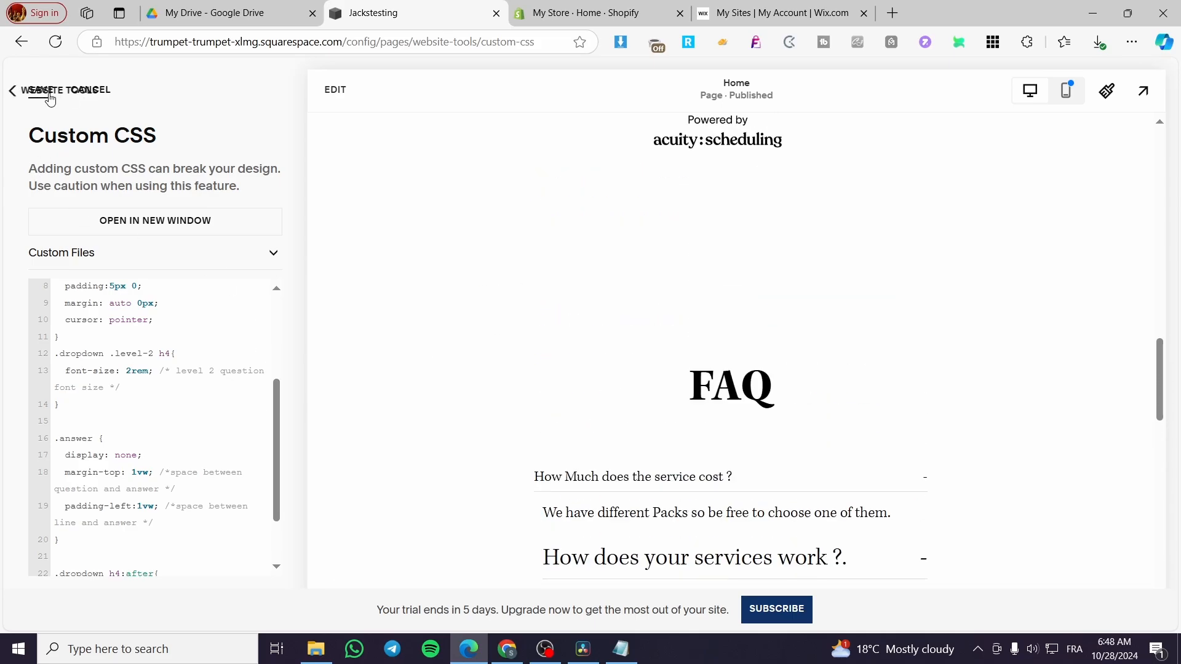
{"action": "scroll", "coordinate": [729, 352], "scroll_direction": "down", "scroll_amount": 3}
{"action": "scroll", "coordinate": [727, 352], "scroll_direction": "down", "scroll_amount": 2}
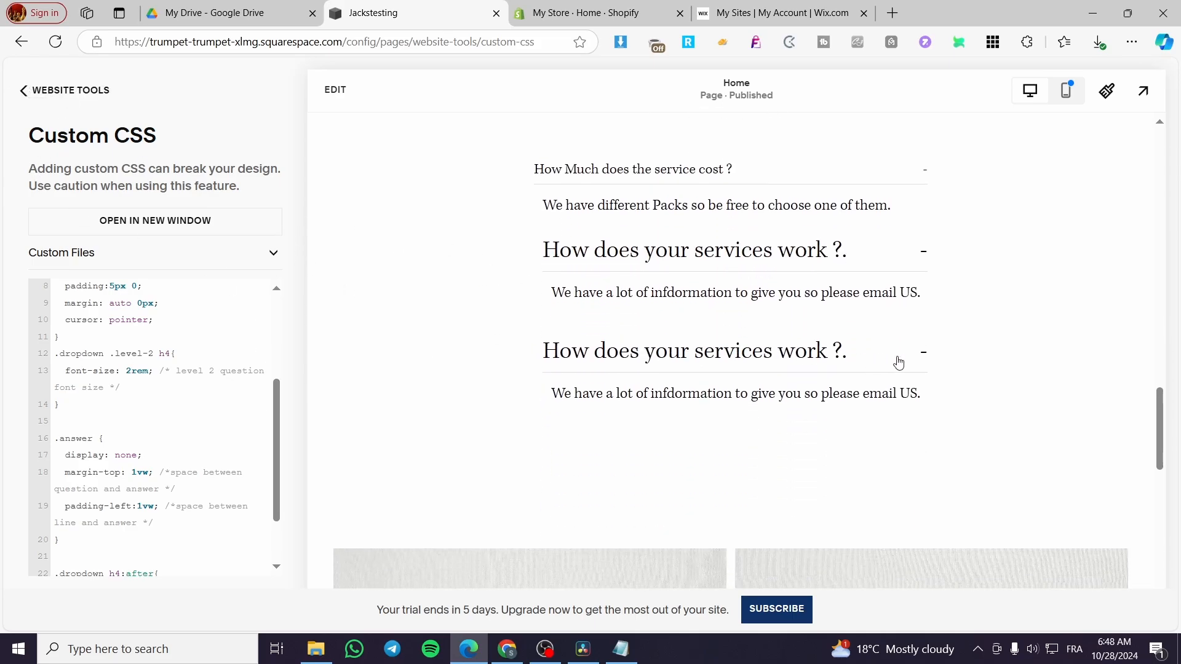